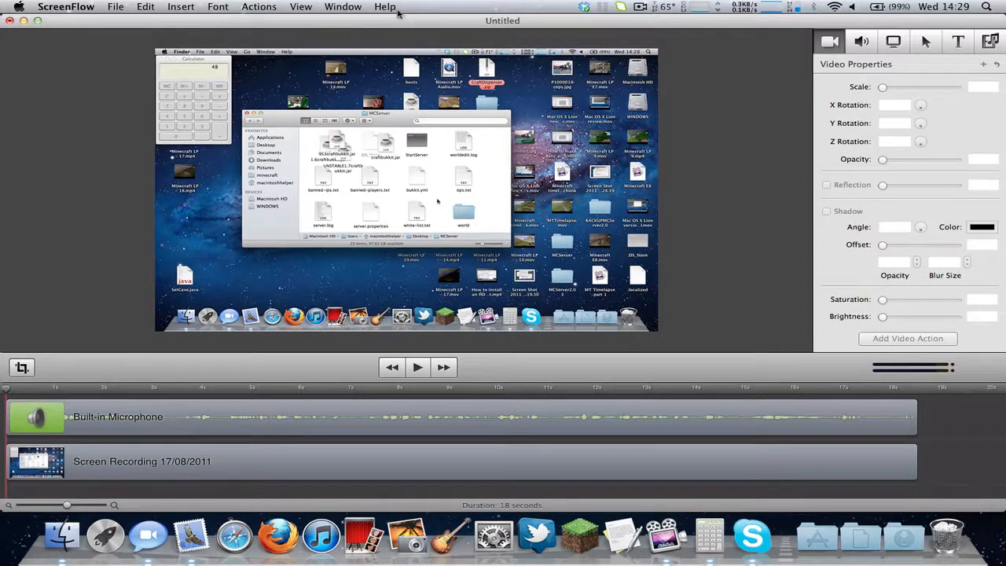
Look through the View menu's zoom options and the Window menu's window options.
left_click(312, 5)
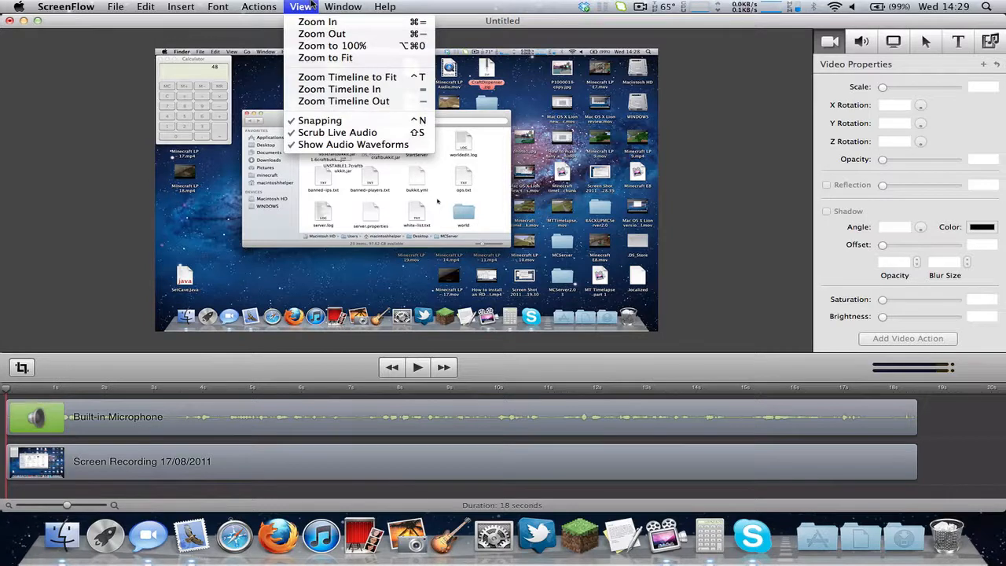
left_click(312, 5)
left_click(312, 4)
left_click(312, 5)
left_click(312, 5)
left_click(327, 5)
left_click(327, 5)
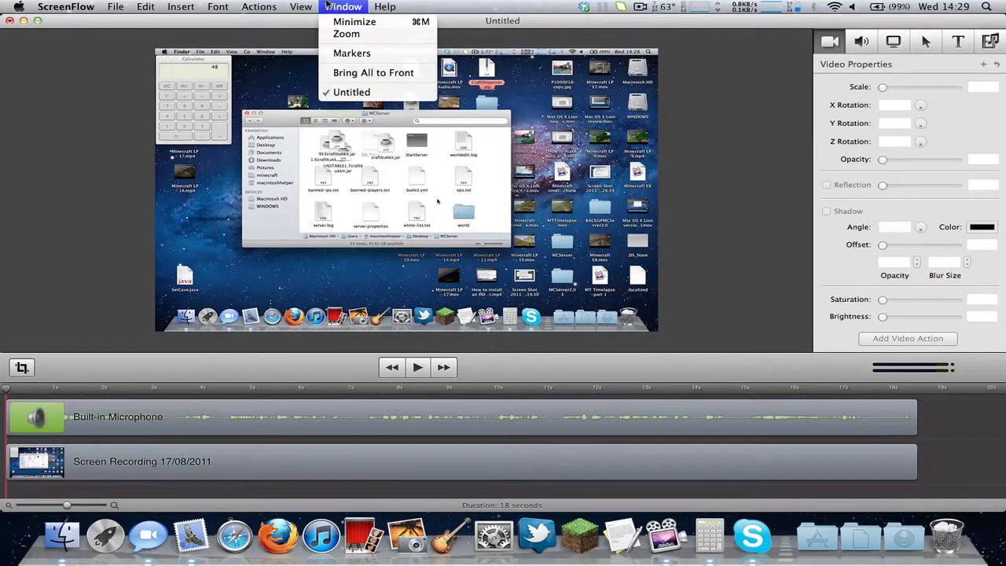
left_click(327, 4)
Browse the Actions, Edit and File menus, then show the elapsed recording time.
left_click(277, 4)
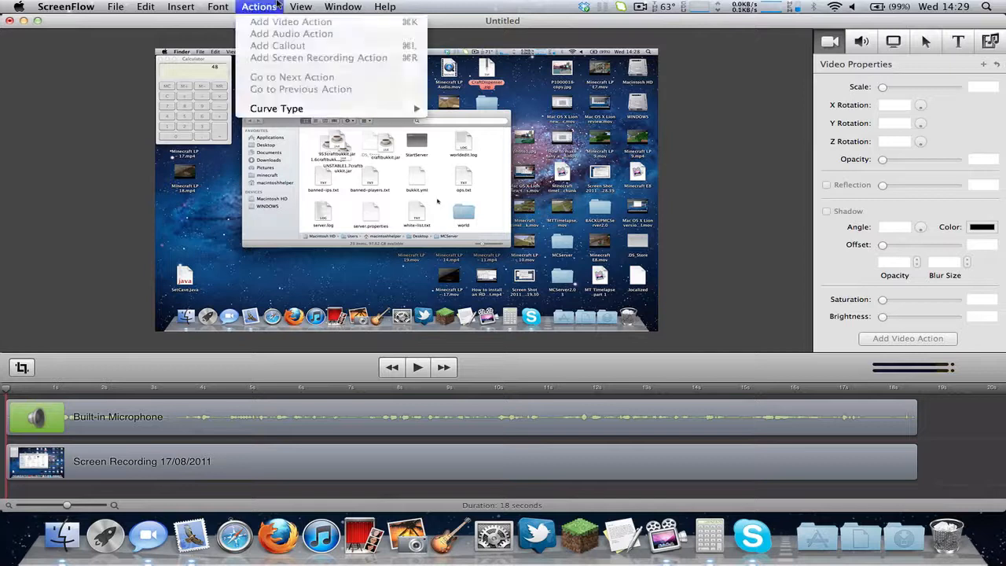
left_click(278, 4)
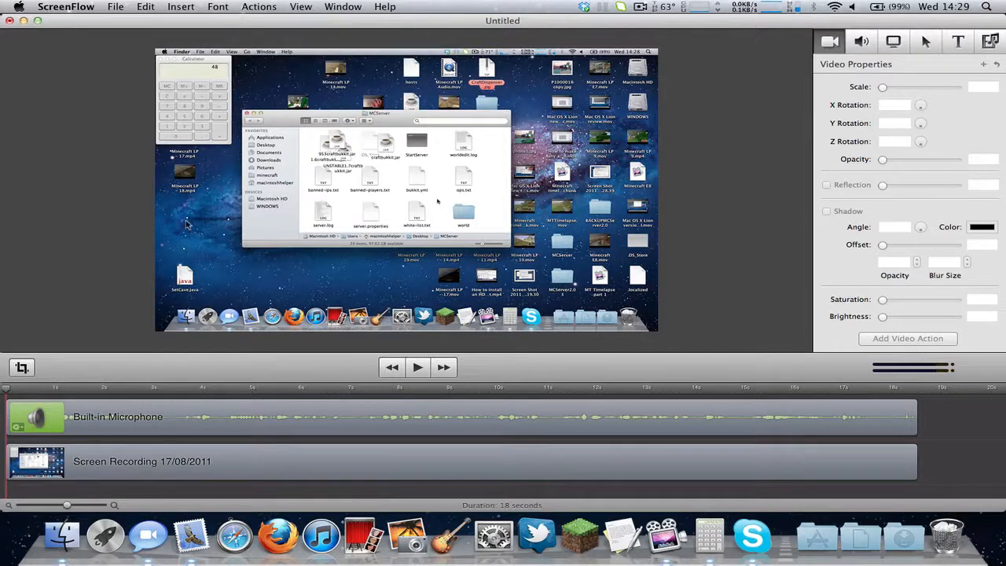
left_click(146, 6)
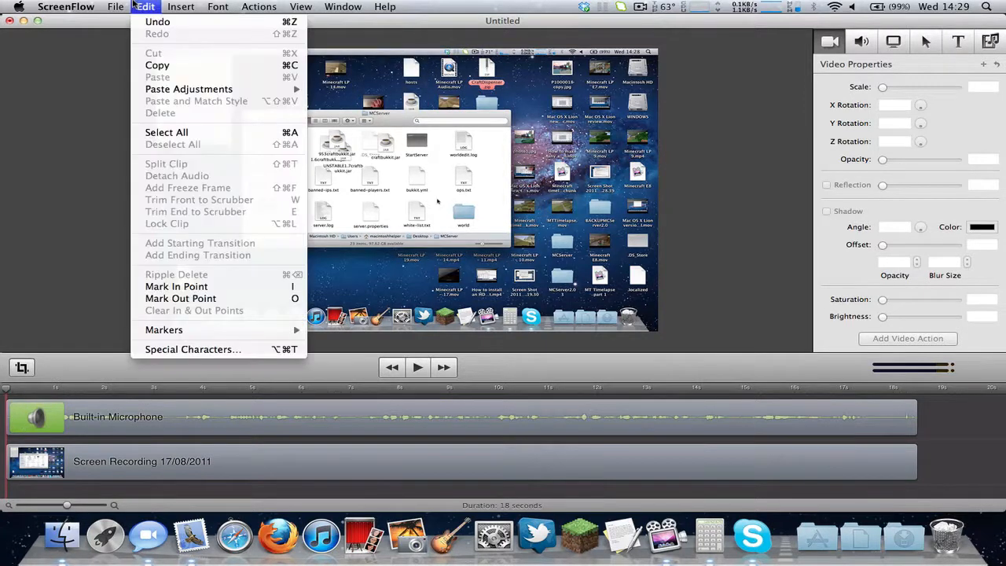
mouse_move(118, 4)
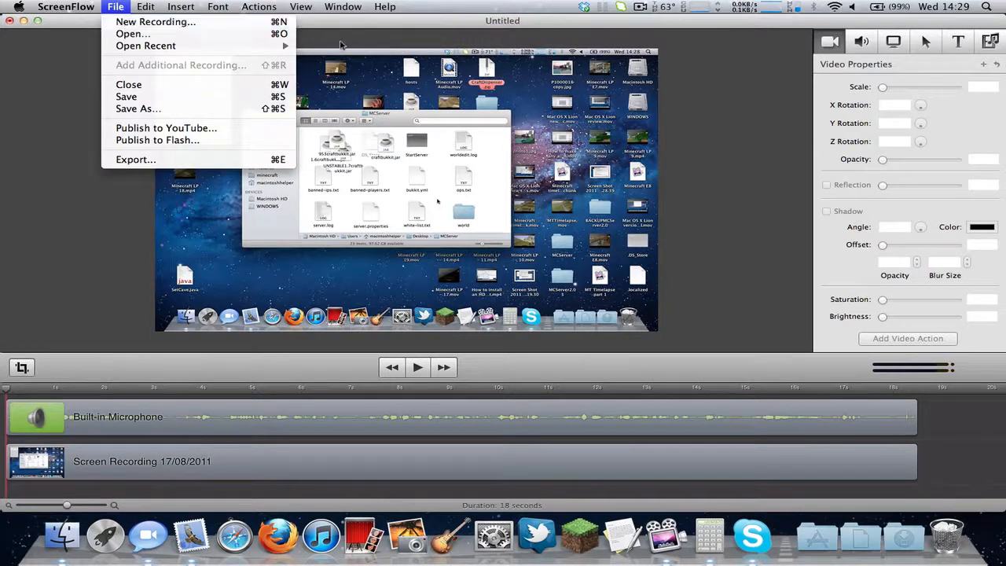
left_click(444, 12)
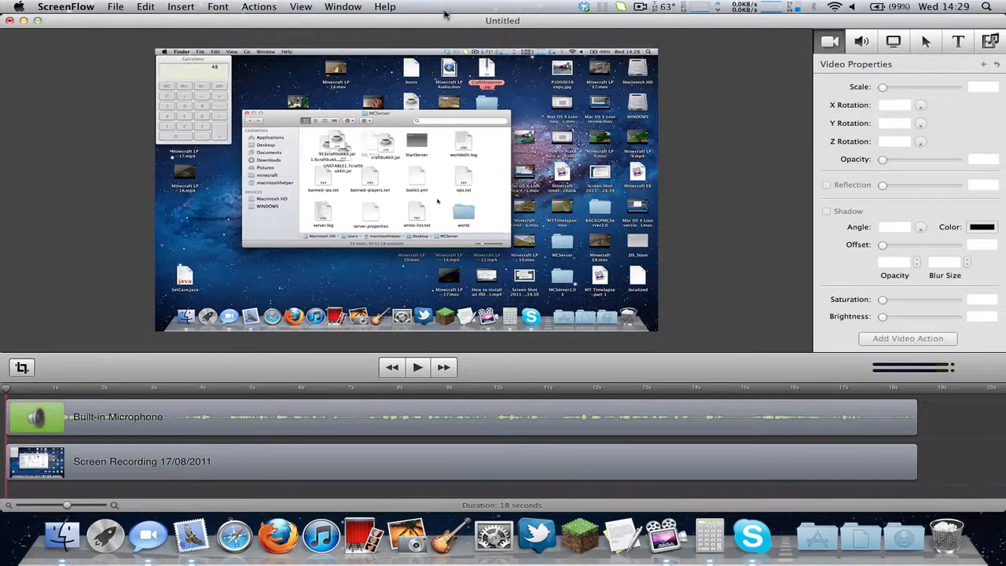
left_click(641, 6)
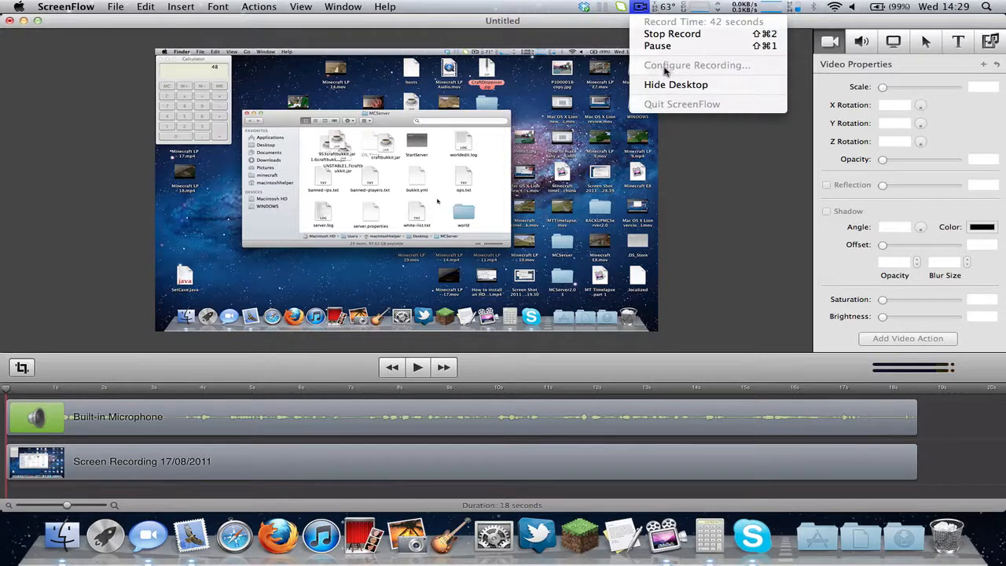
Close the recording status menu and try marquee-selecting the screen recording on the canvas.
left_click(676, 253)
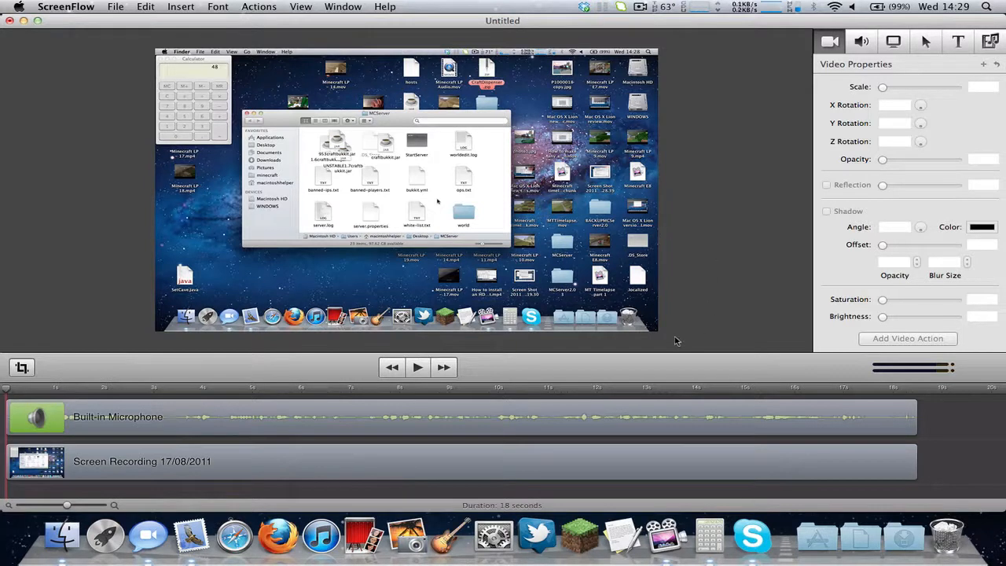
left_click_drag(675, 339, 363, 280)
left_click(134, 299)
left_click_drag(686, 43, 330, 45)
left_click_drag(156, 38, 541, 37)
Select and deselect the microphone clip, then recheck the elapsed recording time (1 min 49 secs).
left_click(197, 433)
left_click(119, 219)
left_click(646, 7)
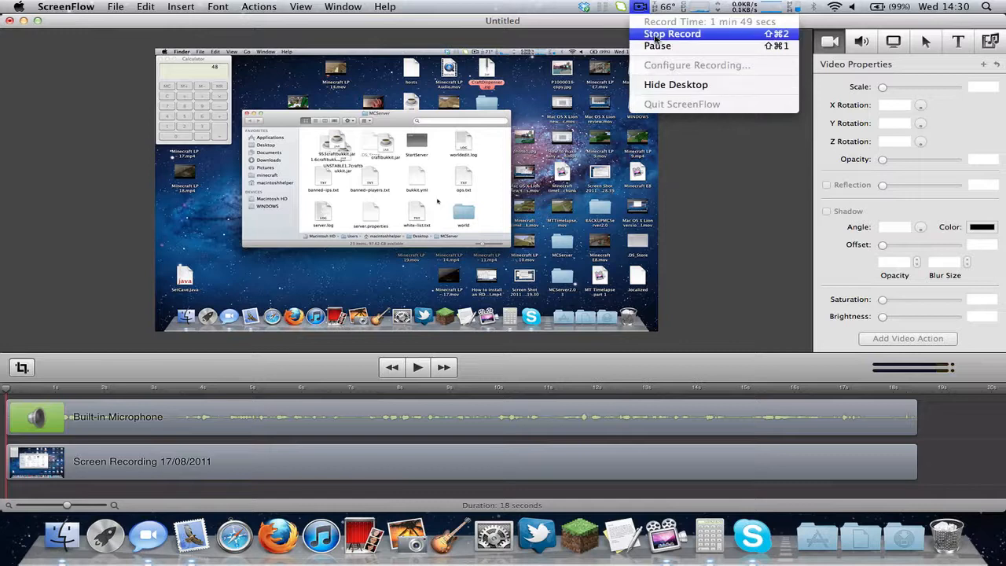
left_click(680, 193)
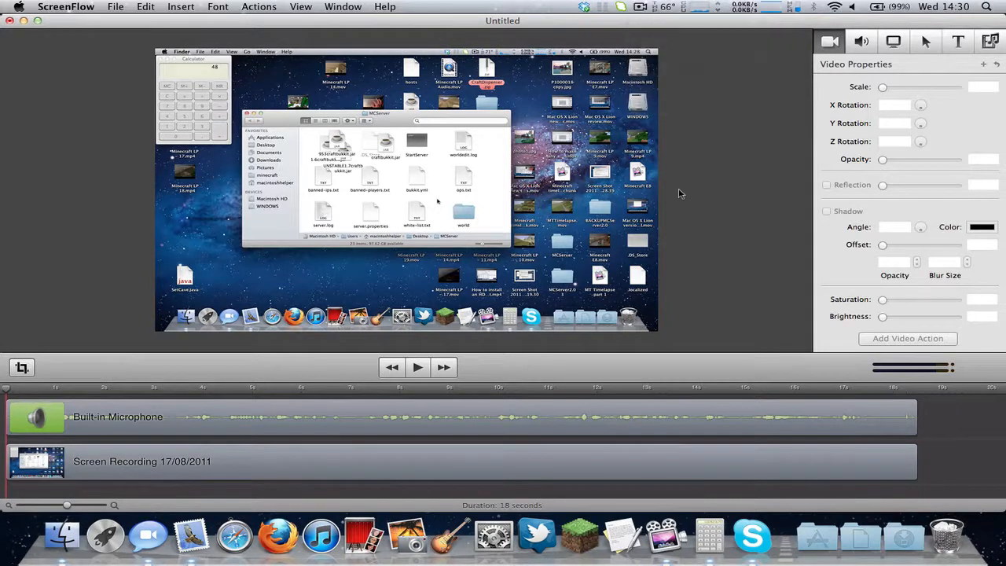
left_click(57, 4)
left_click(57, 4)
left_click(57, 4)
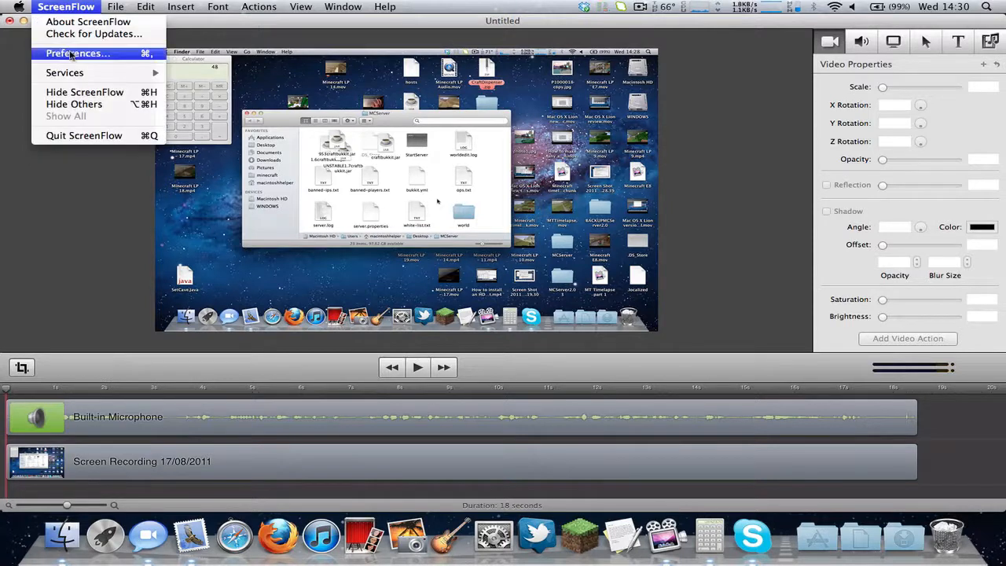
left_click(71, 54)
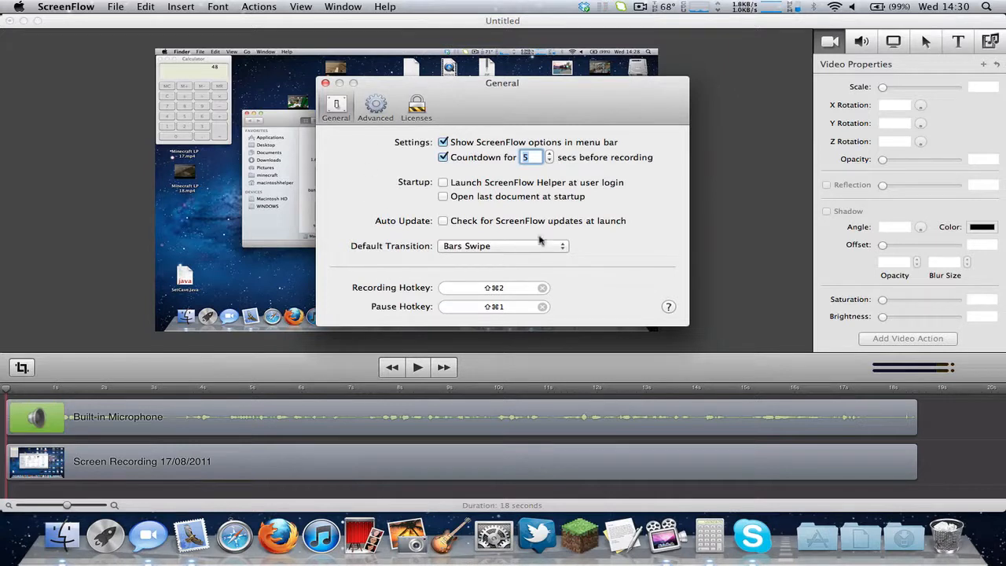
left_click(382, 106)
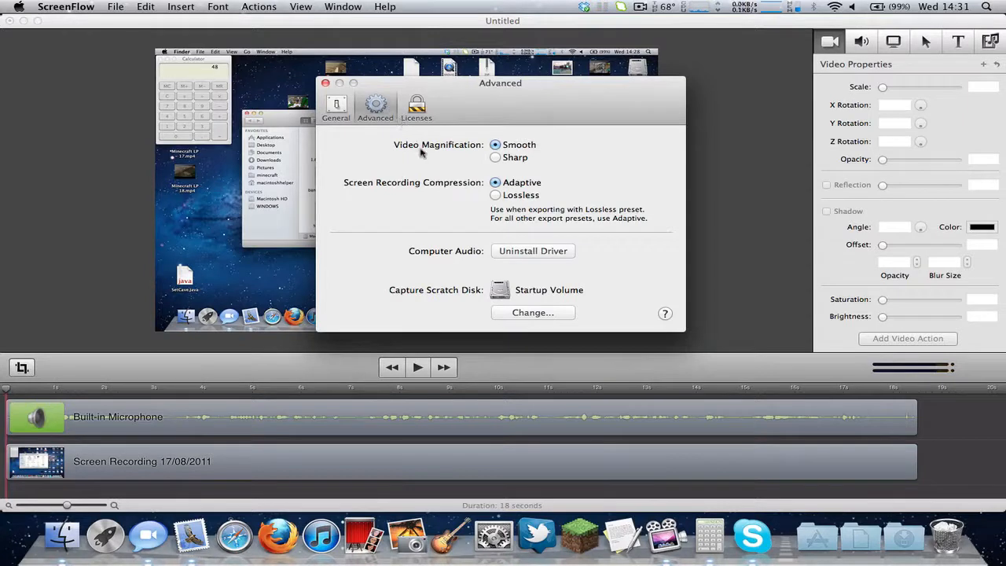
left_click(338, 108)
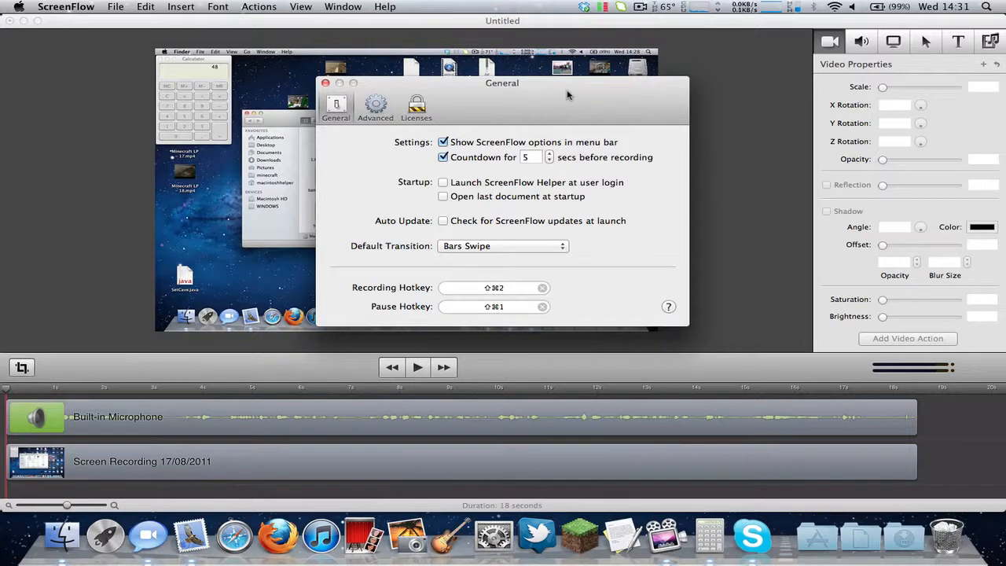
left_click_drag(568, 93, 572, 31)
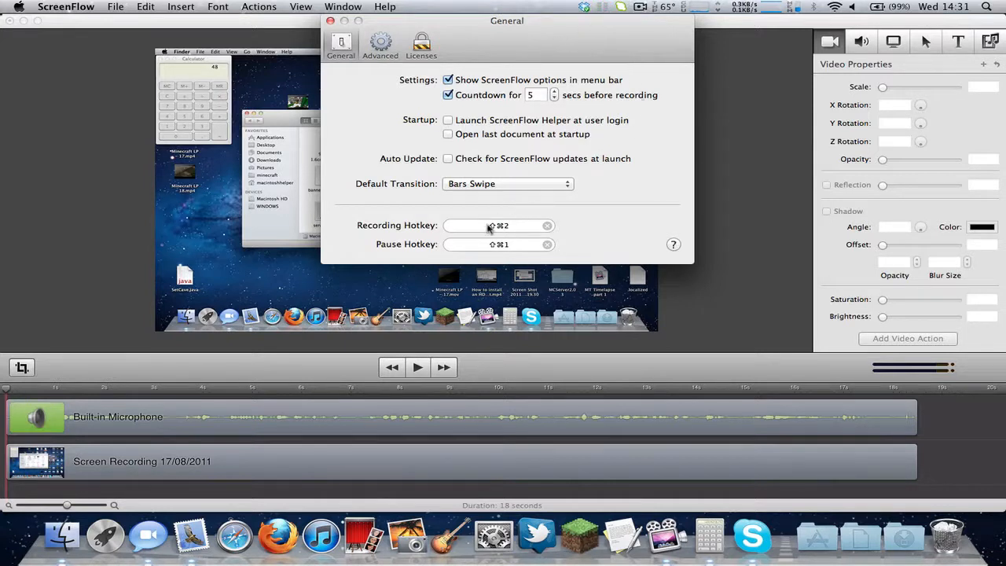
left_click(331, 21)
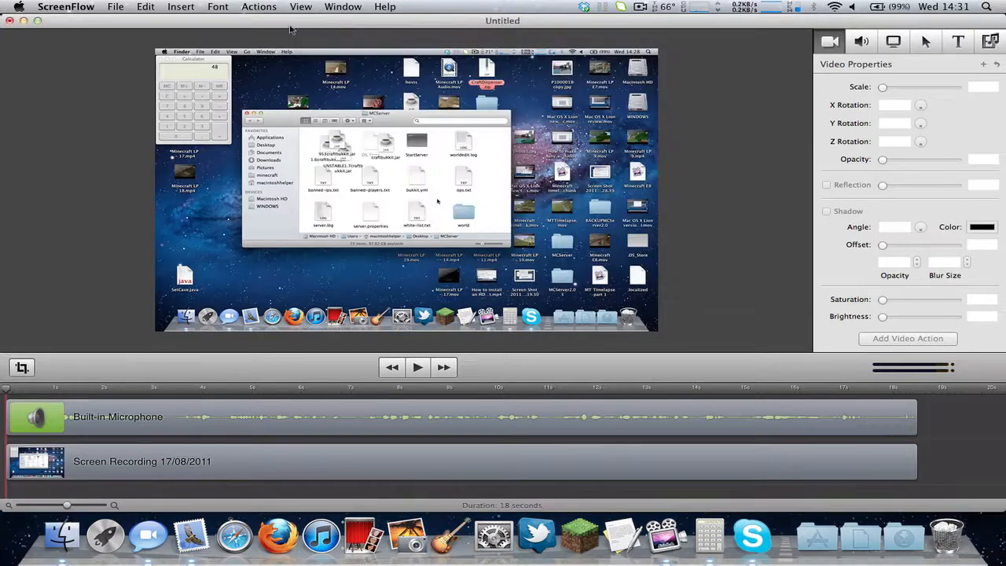
left_click(151, 6)
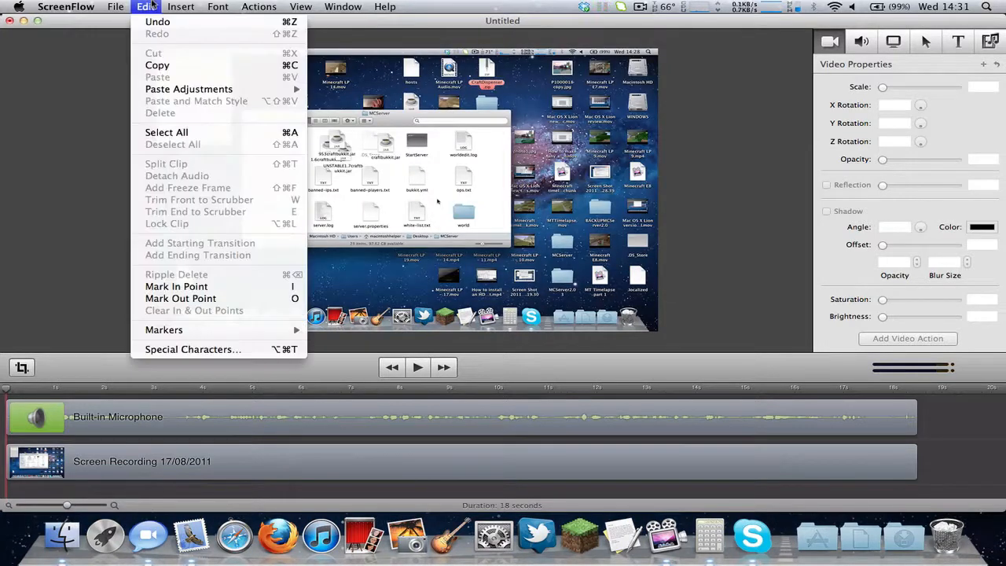
left_click(164, 162)
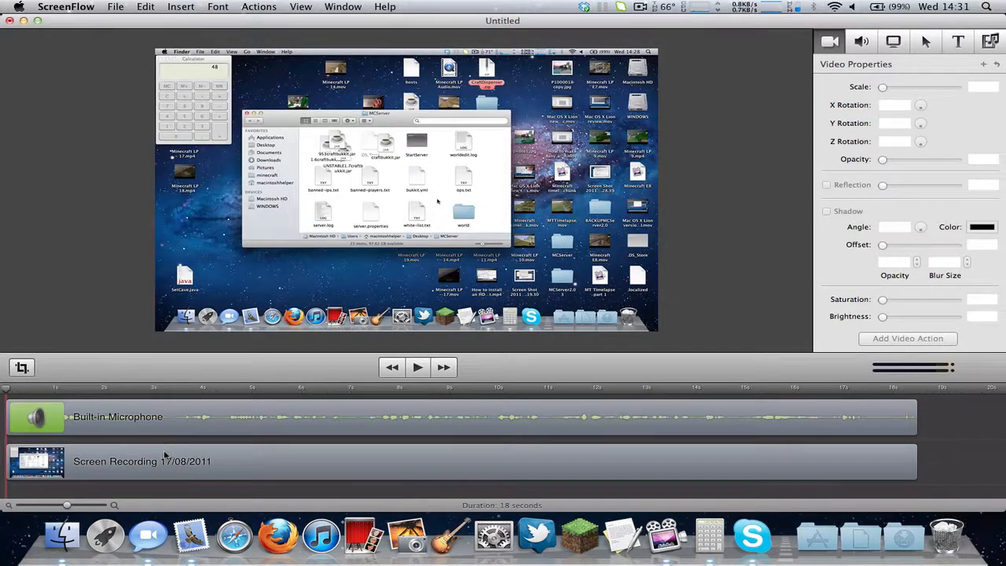
left_click(126, 453)
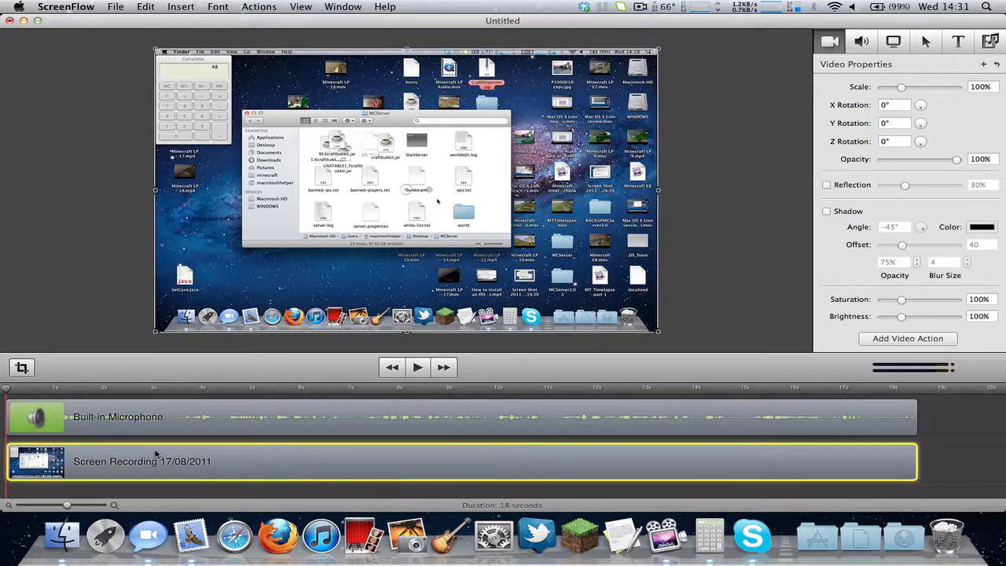
mouse_move(155, 454)
left_mouse_down()
mouse_move(224, 456)
mouse_move(155, 461)
left_mouse_up()
left_click_drag(275, 462, 244, 461)
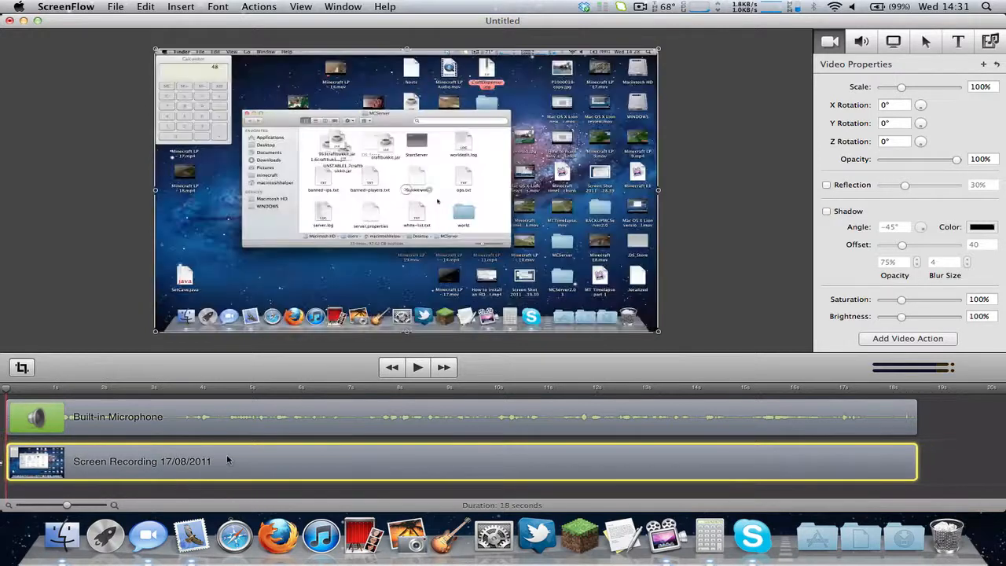
left_click_drag(921, 472, 966, 458)
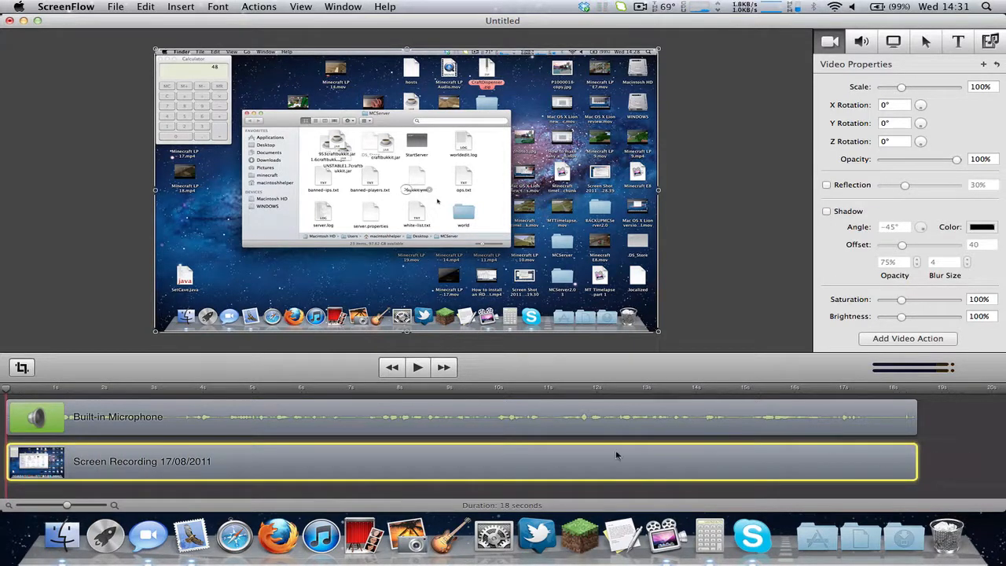
left_click(147, 6)
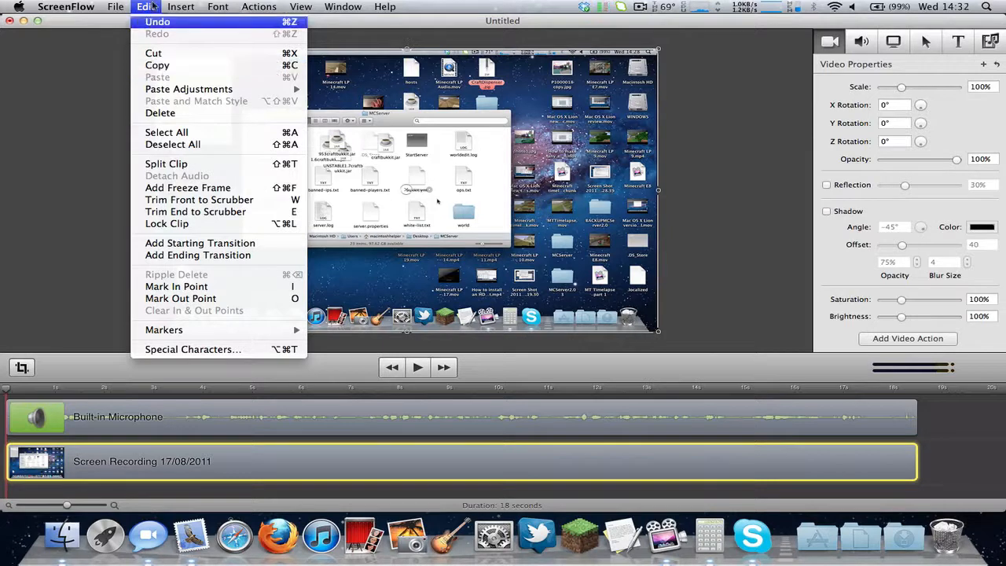
left_click(146, 7)
left_click(957, 473)
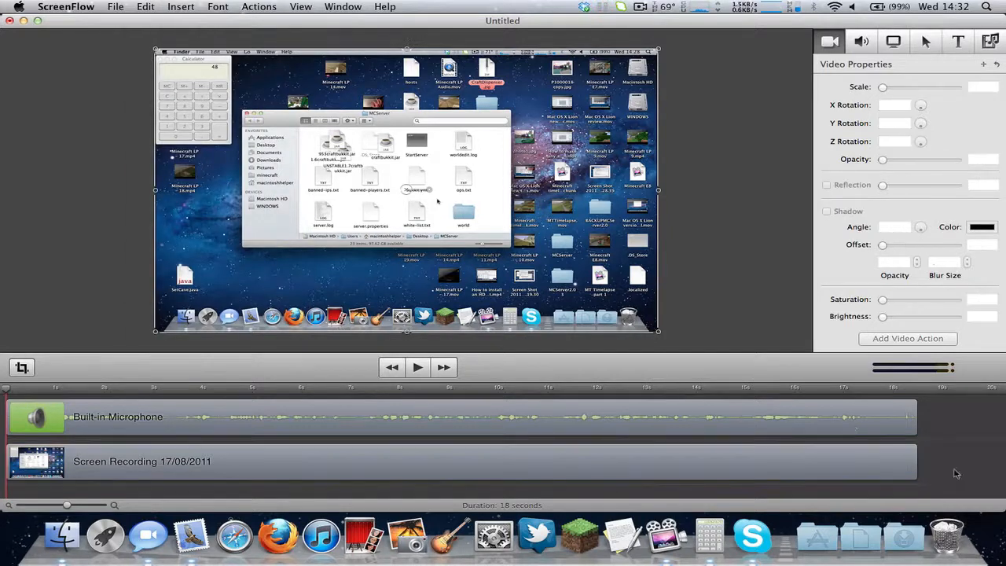
left_click(720, 428)
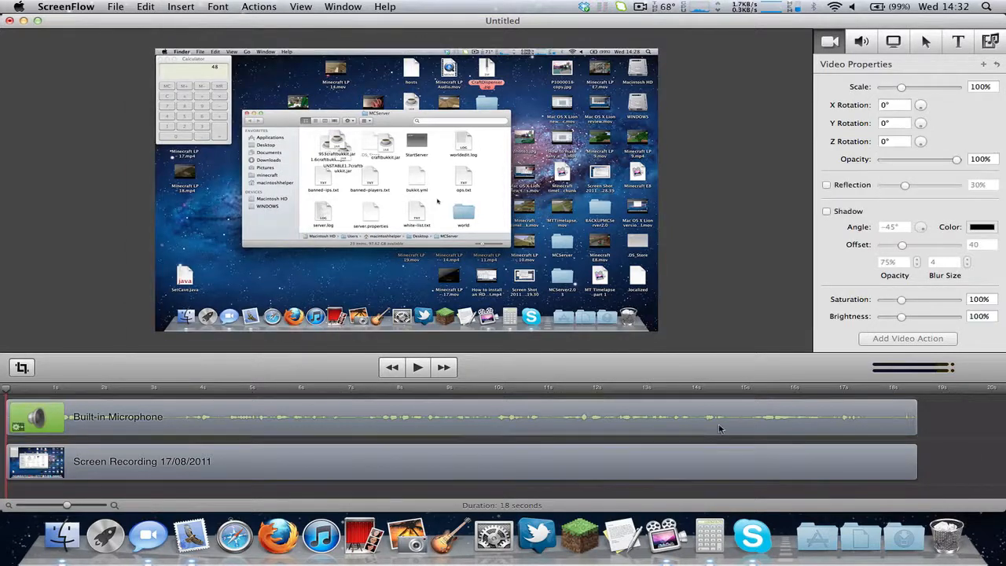
left_click(861, 41)
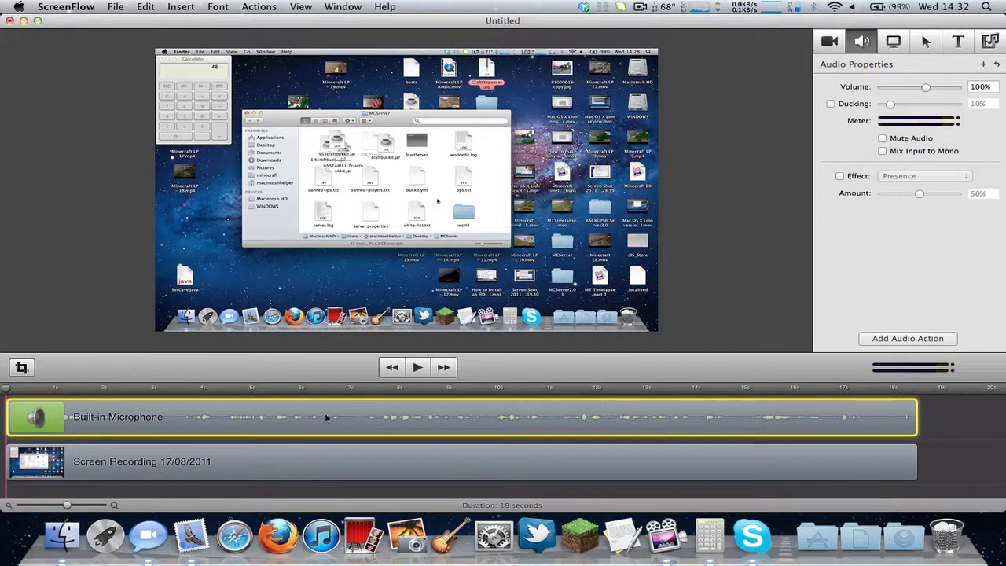
left_click(288, 466)
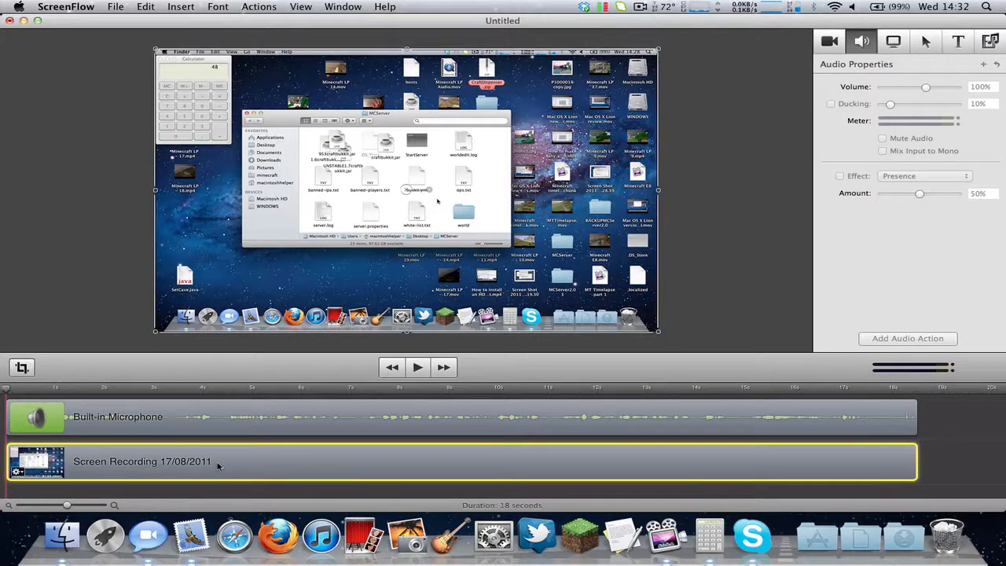
left_click(144, 6)
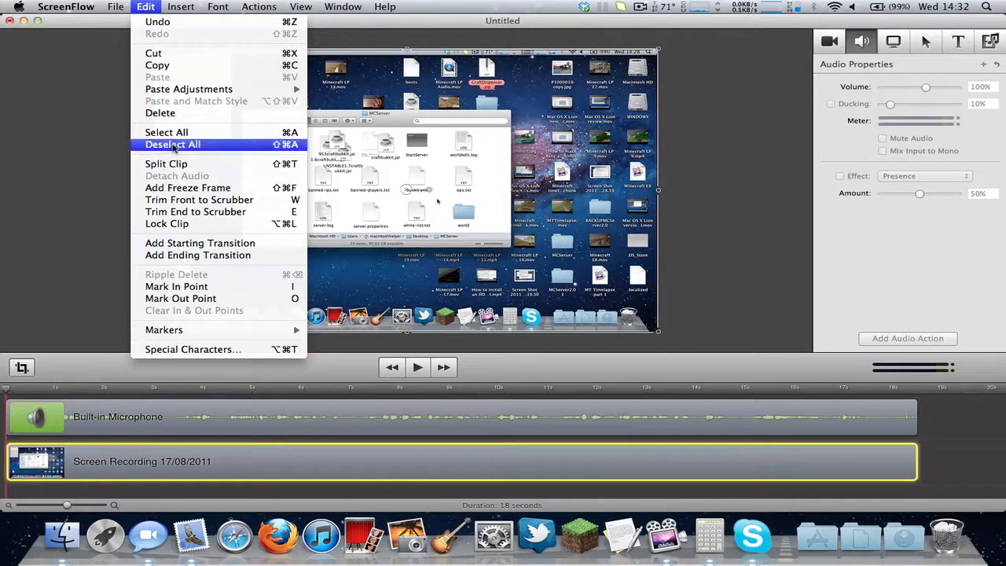
left_click(251, 4)
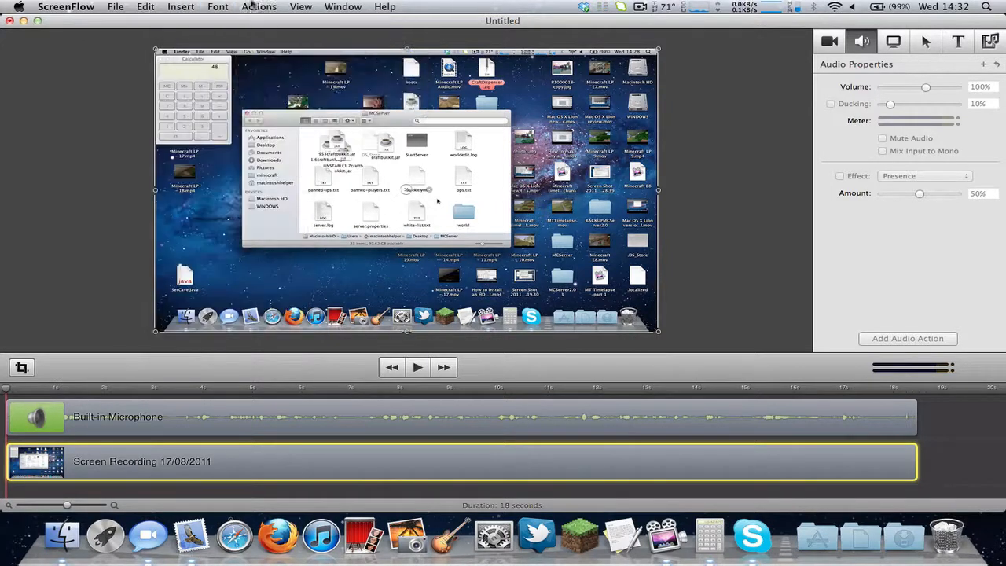
right_click(146, 452)
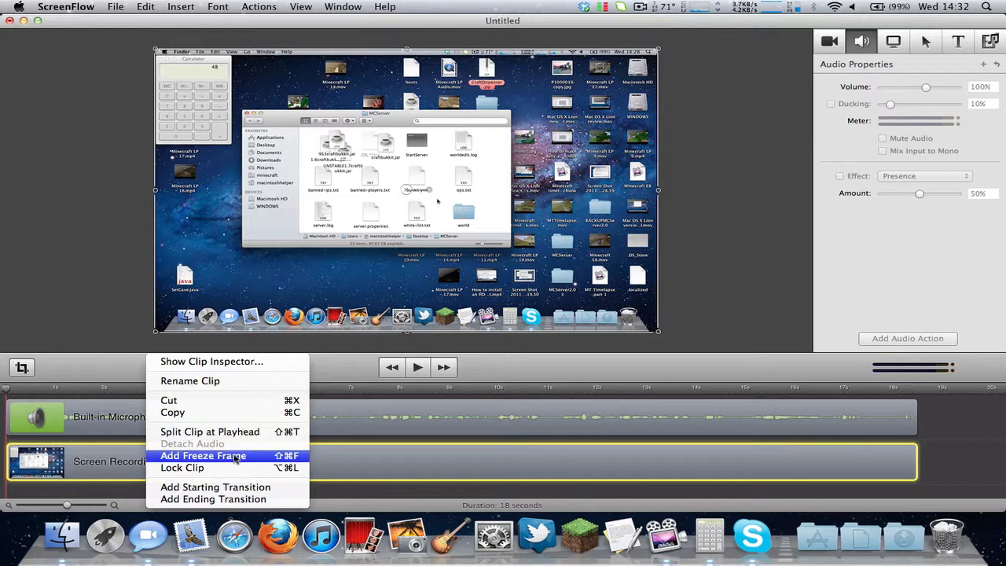
left_click(218, 361)
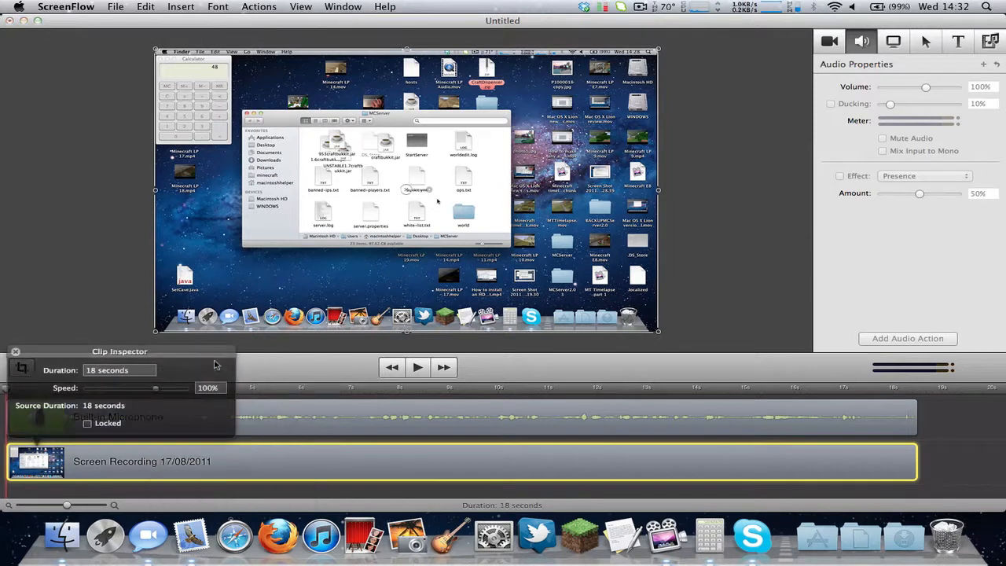
left_click(16, 353)
left_click(115, 6)
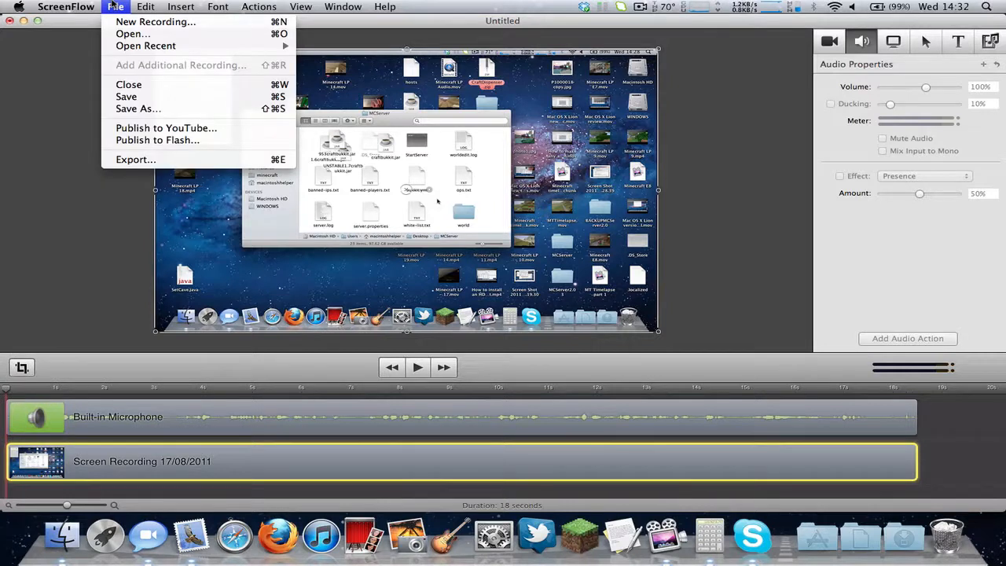
mouse_move(140, 5)
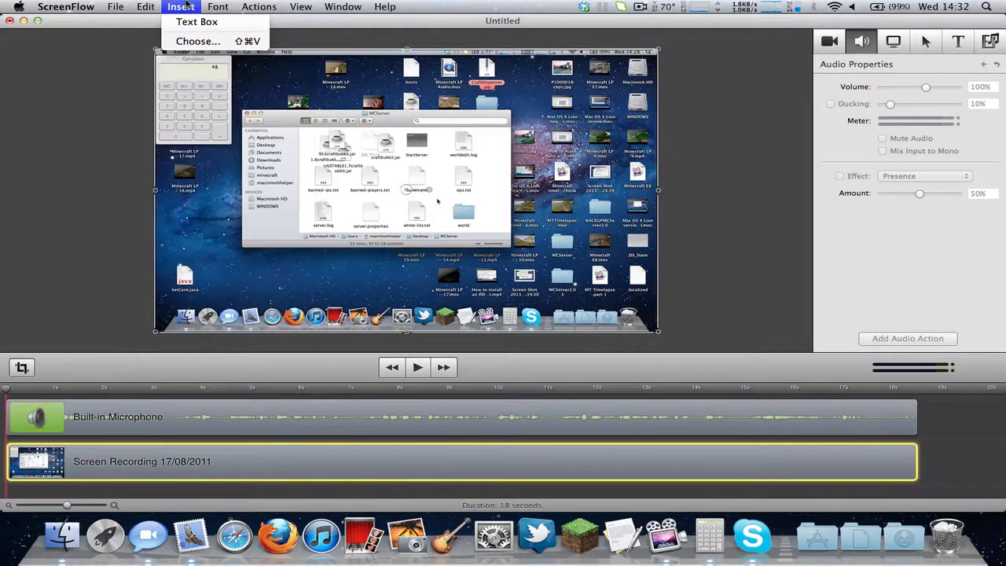
mouse_move(210, 6)
mouse_move(256, 5)
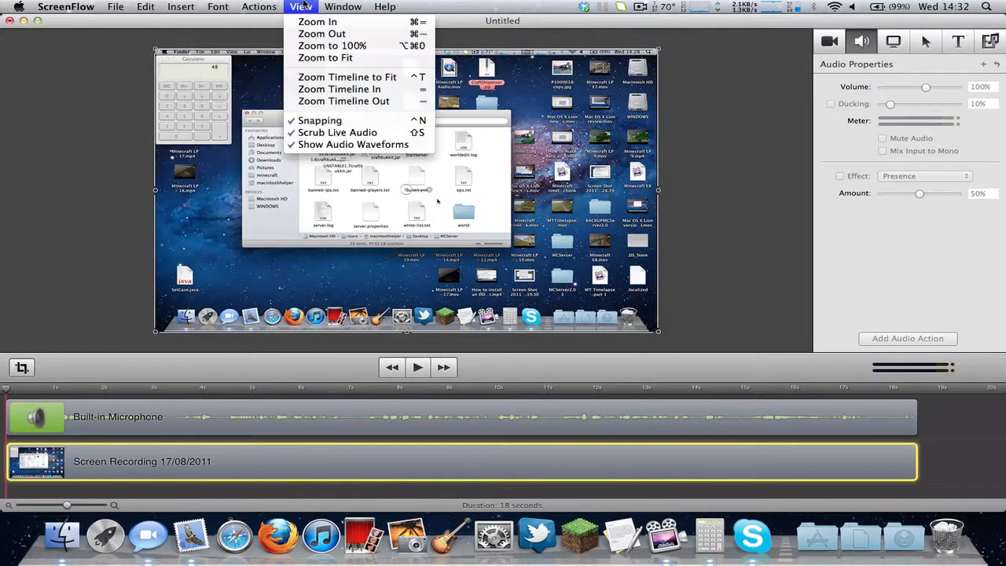
left_click(365, 5)
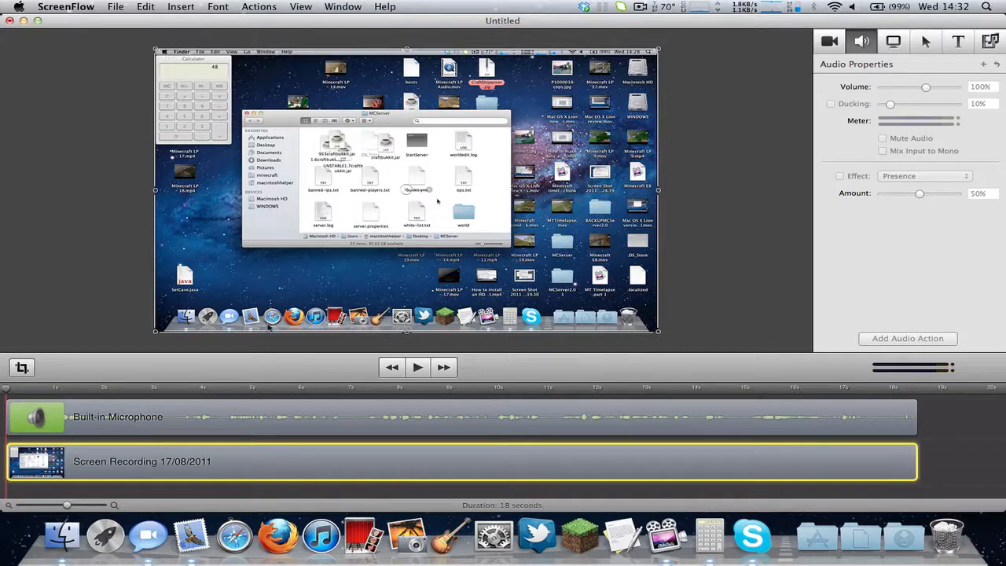
left_click(585, 413)
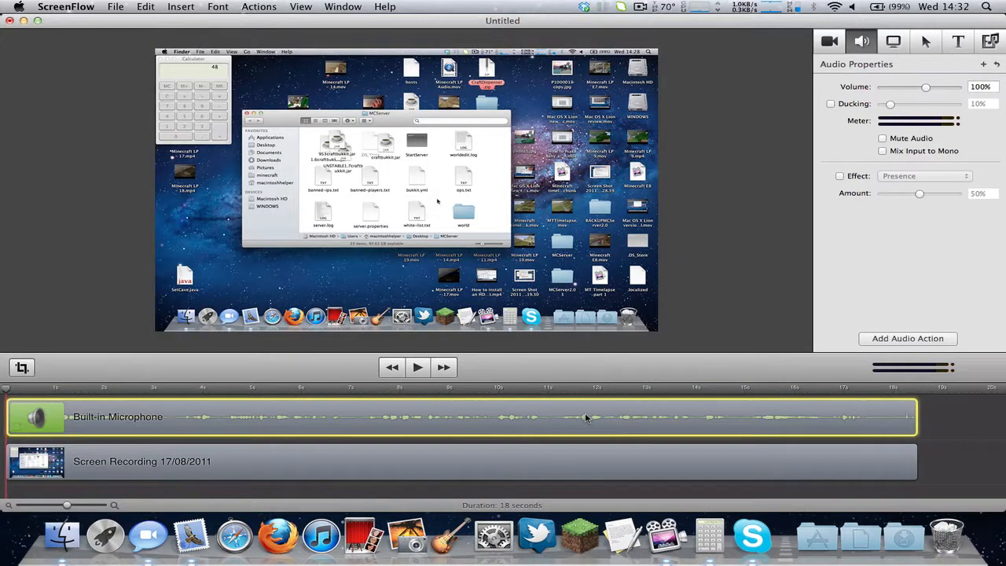
right_click(584, 413)
left_click(550, 417)
left_click(455, 464)
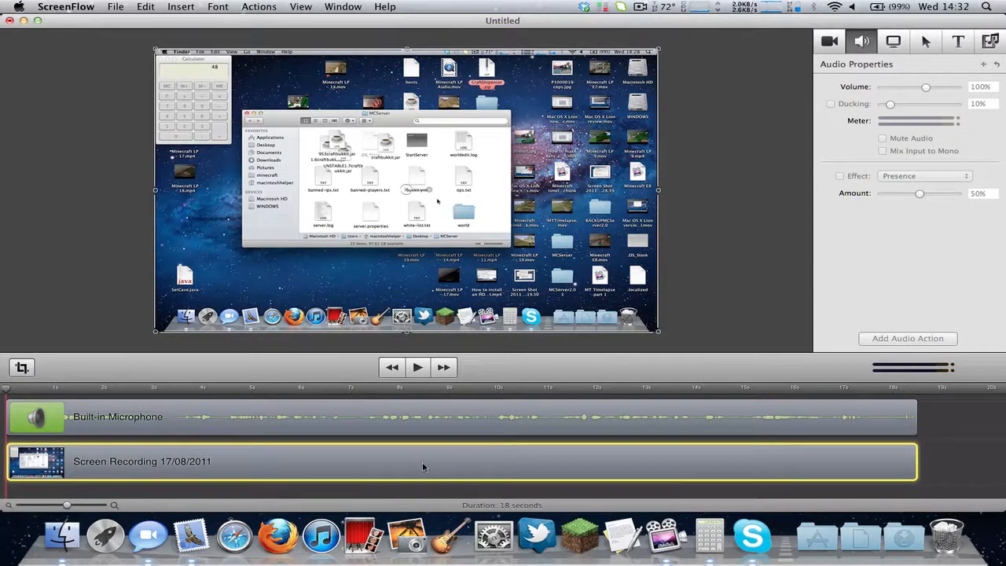
left_click(91, 428)
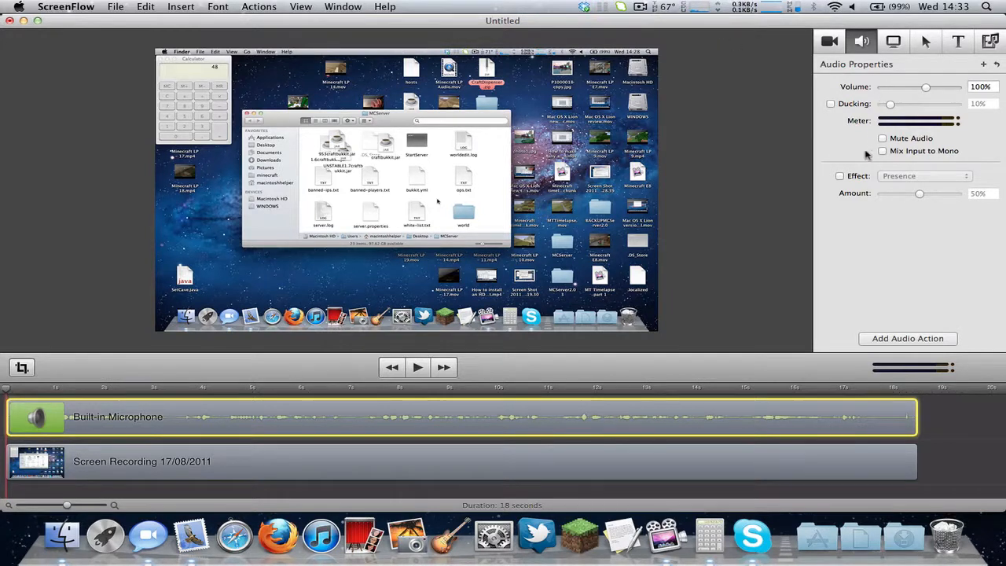
left_click(863, 176)
left_click(920, 176)
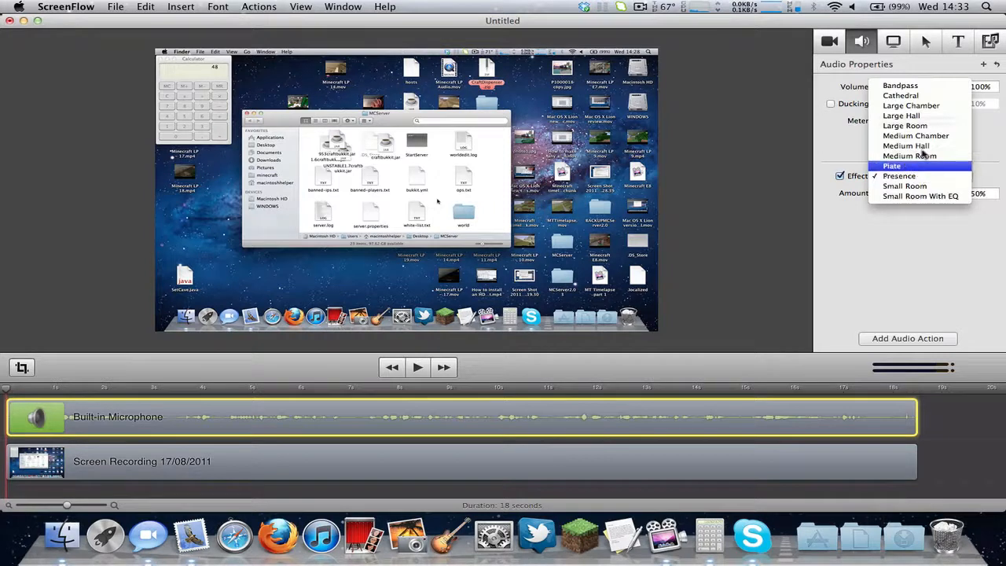
left_click(984, 154)
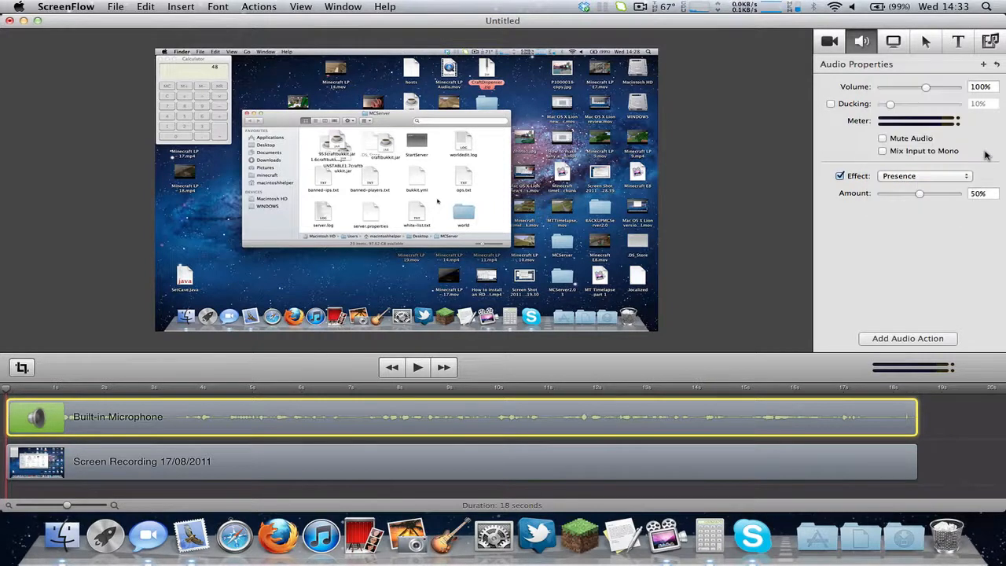
left_click(928, 181)
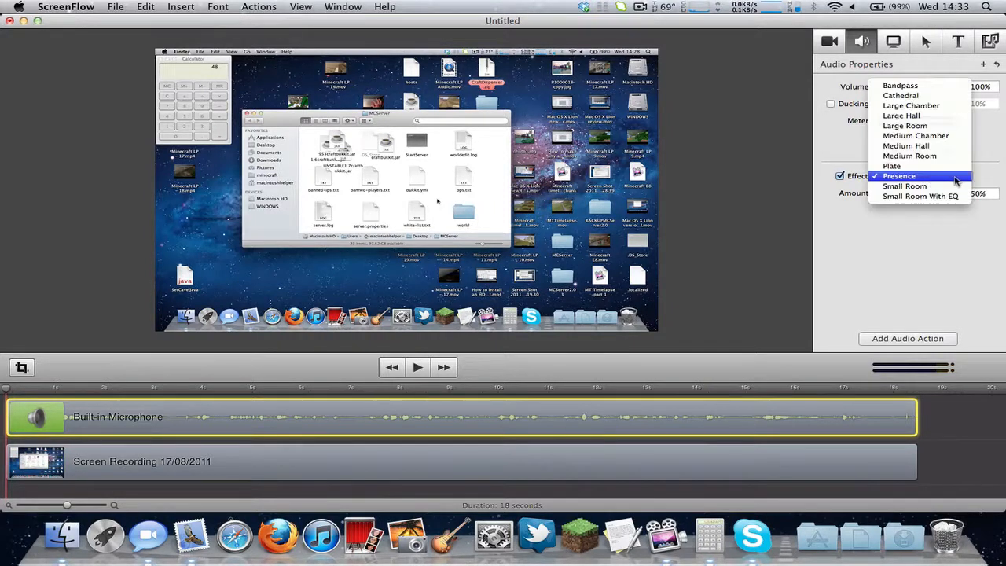
left_click(981, 181)
left_click(858, 176)
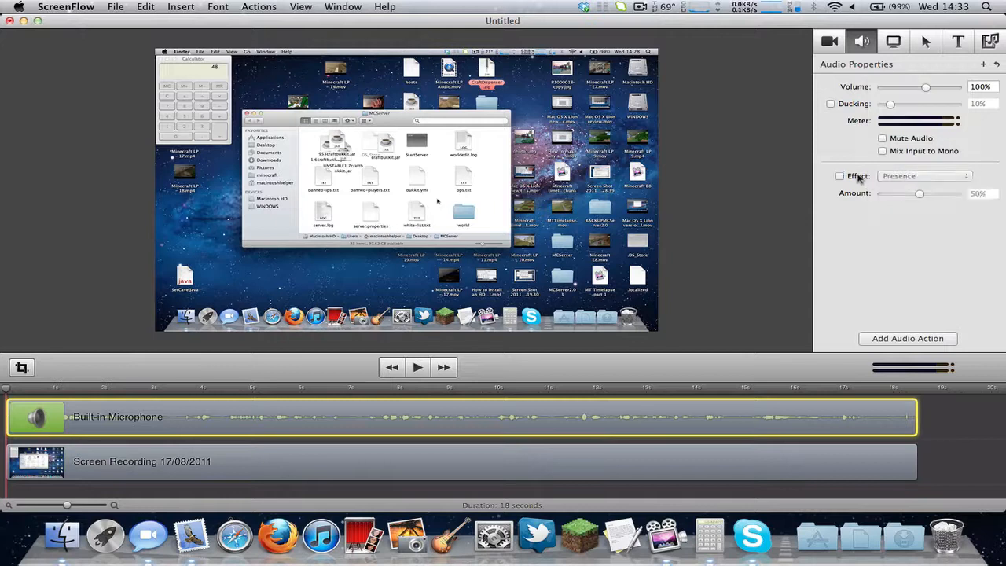
left_click(858, 176)
left_click(879, 176)
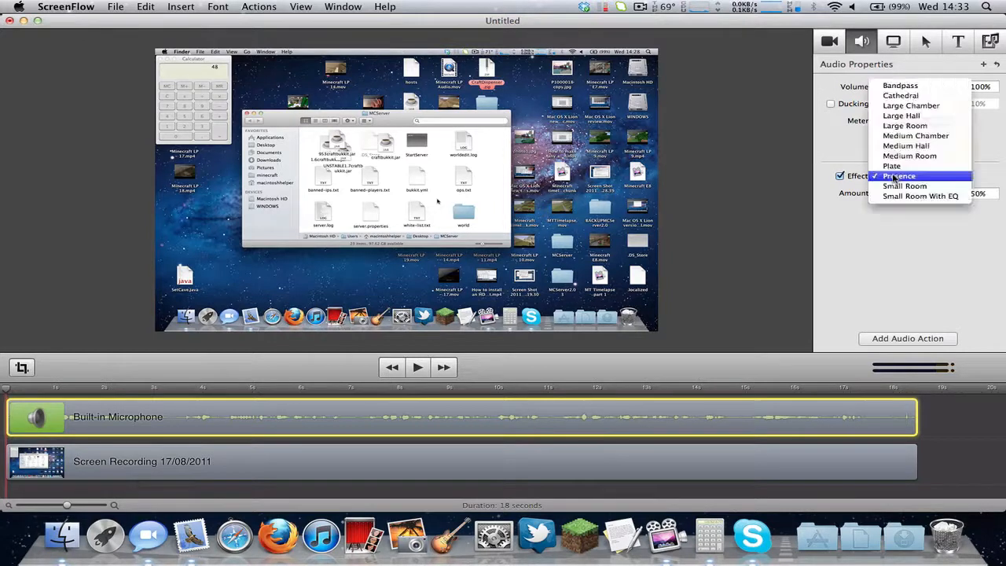
left_click(842, 164)
left_click(841, 176)
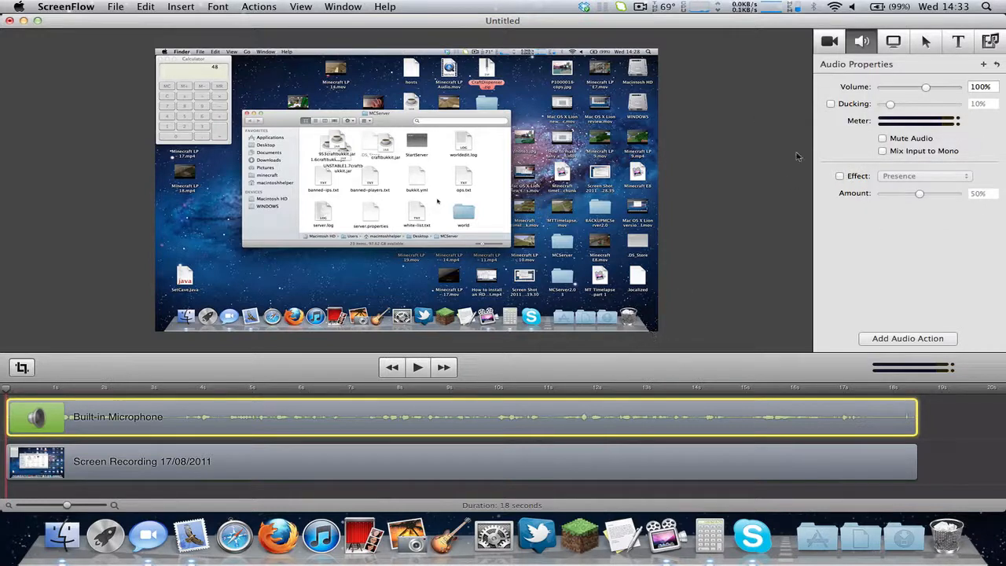
Switch between the Screen Recording and Built-in Microphone clips, then show the Screen Recording properties.
left_click(283, 469)
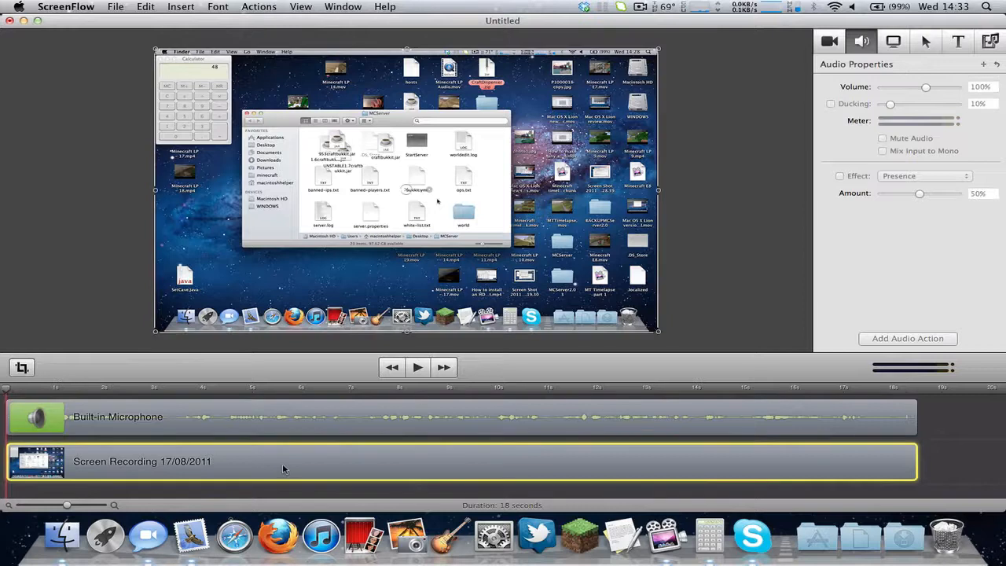
left_click(383, 424)
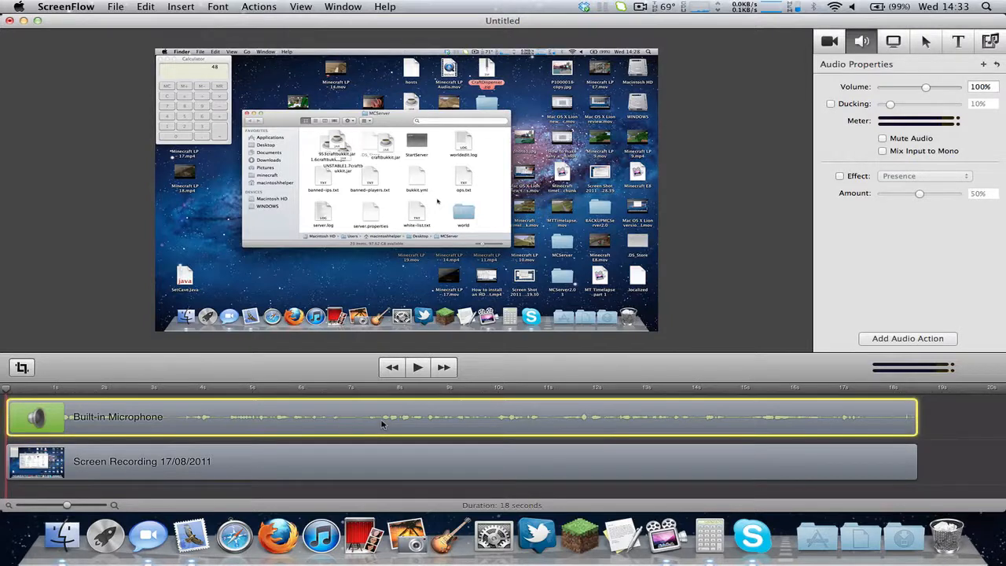
left_click(270, 450)
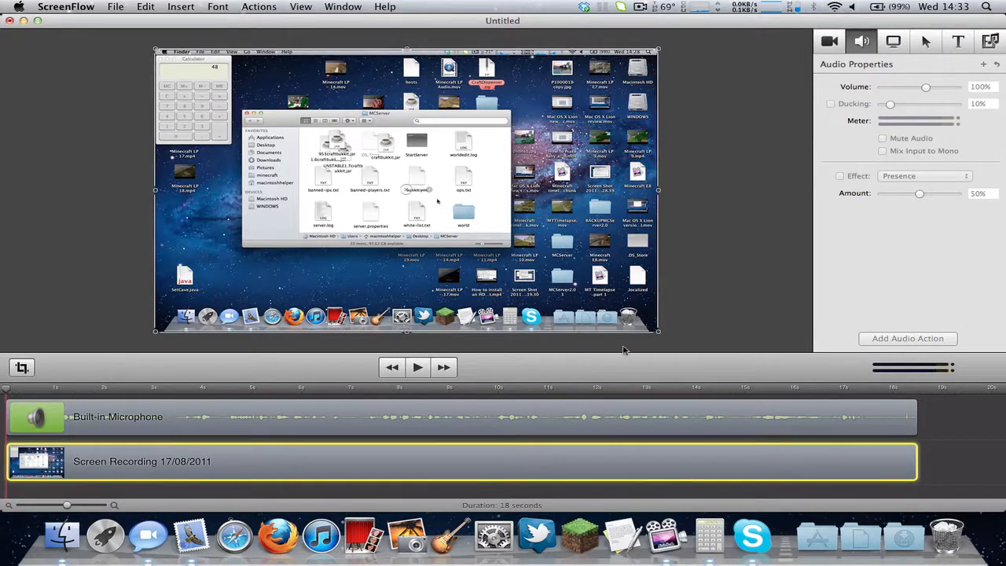
left_click(486, 421)
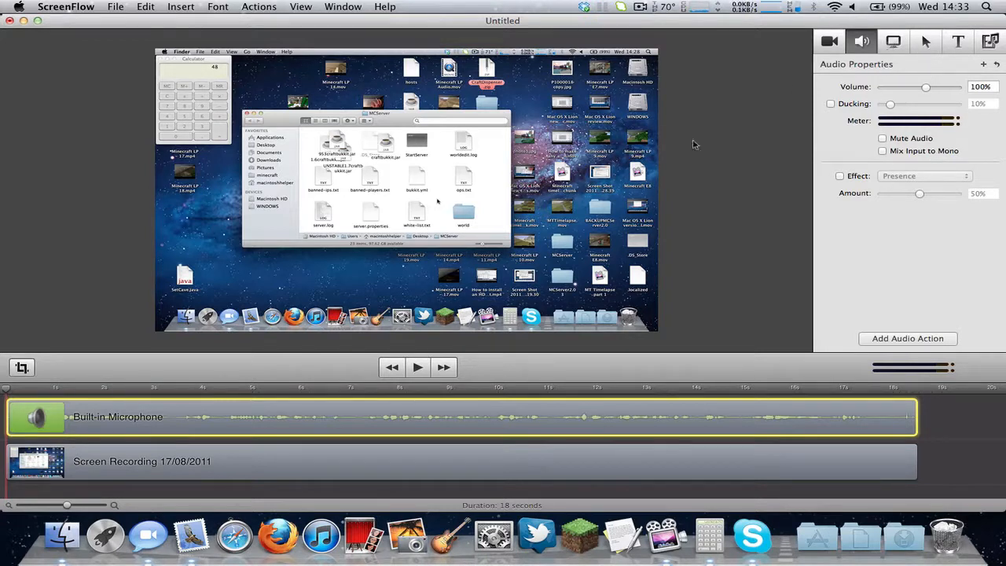
left_click(706, 237)
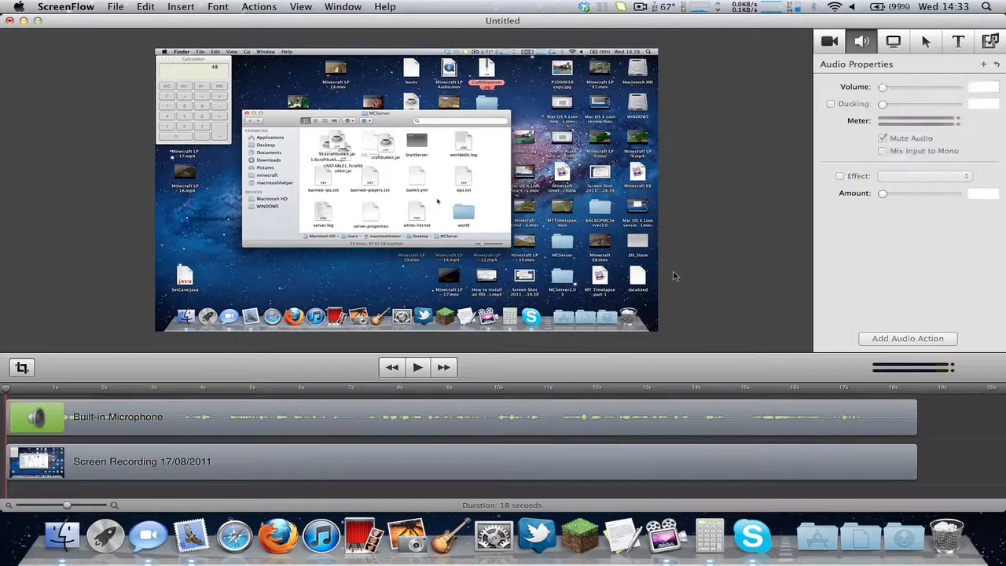
left_click(553, 402)
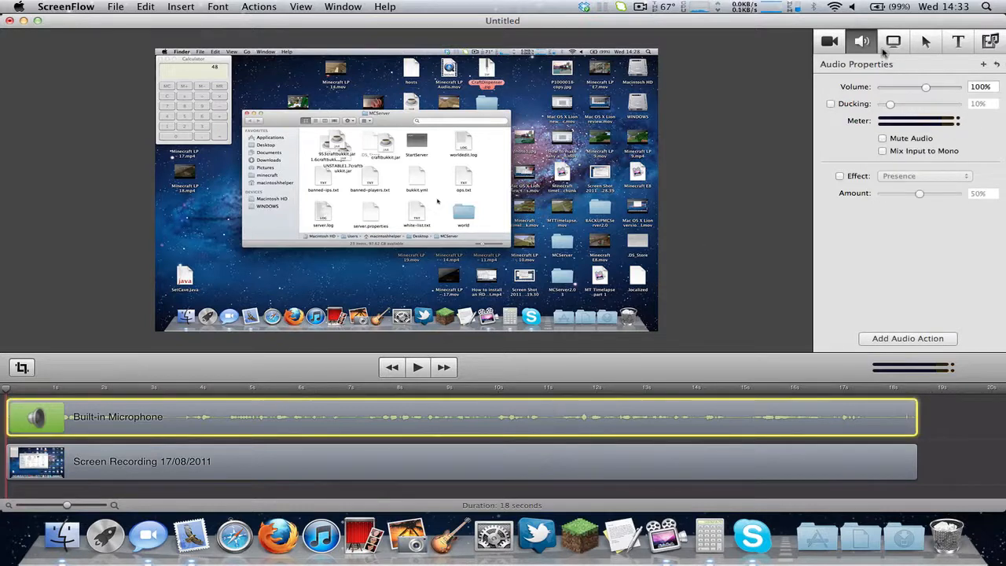
left_click(885, 47)
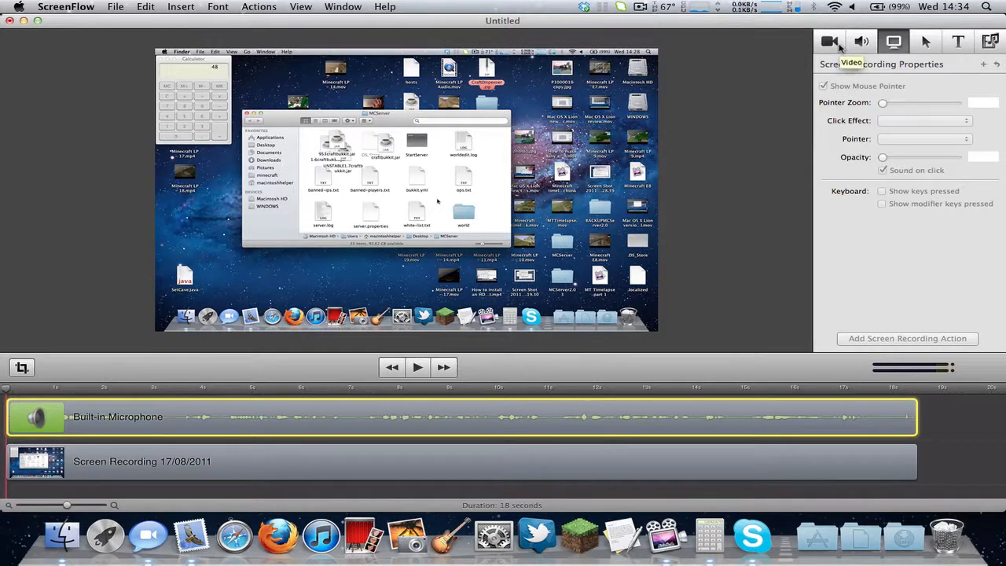
Drag the screen recording clip's handles until it is scaled to 50% in the canvas's top-left corner.
left_click(466, 455)
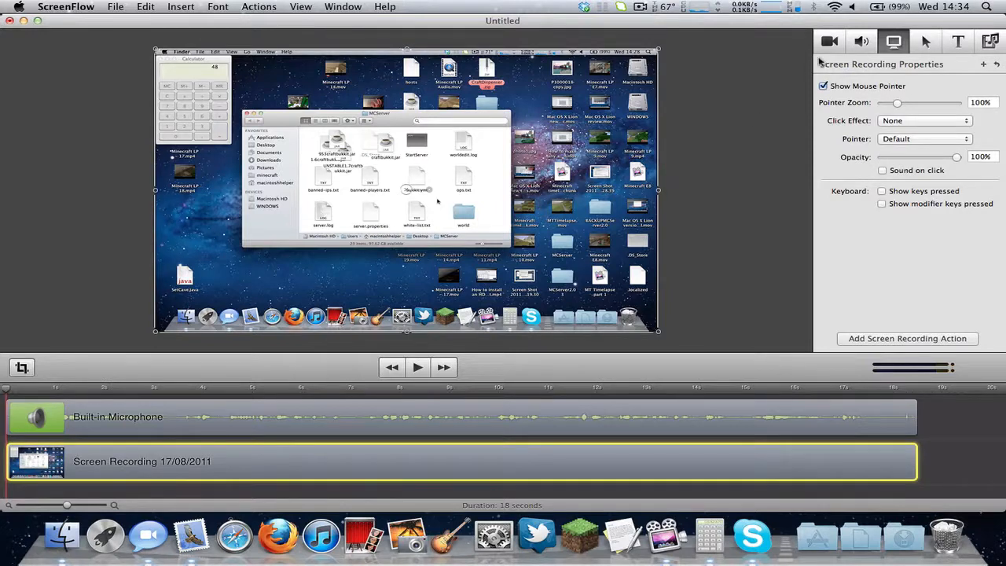
left_click(829, 41)
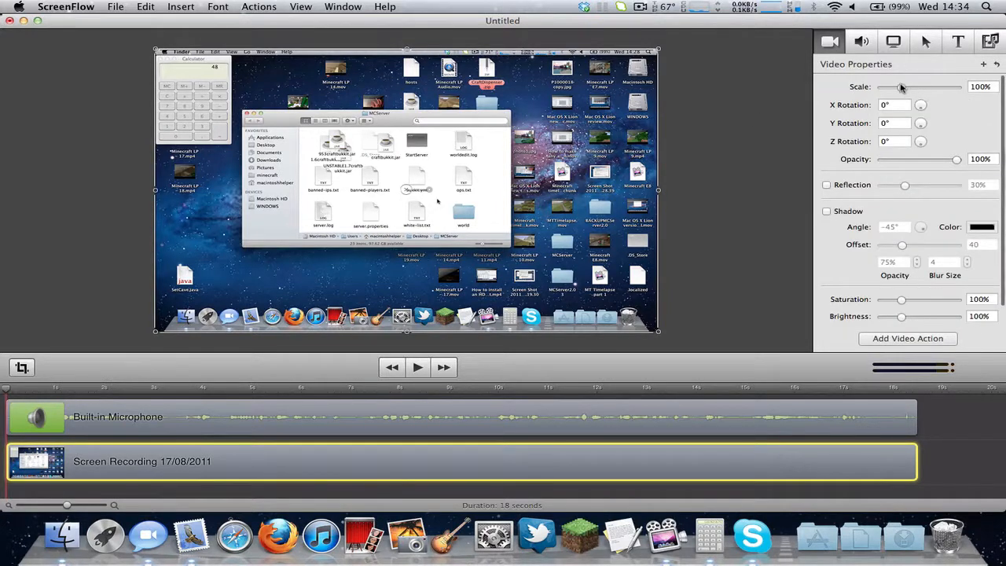
mouse_move(901, 88)
left_mouse_down()
mouse_move(962, 93)
mouse_move(903, 93)
left_mouse_up()
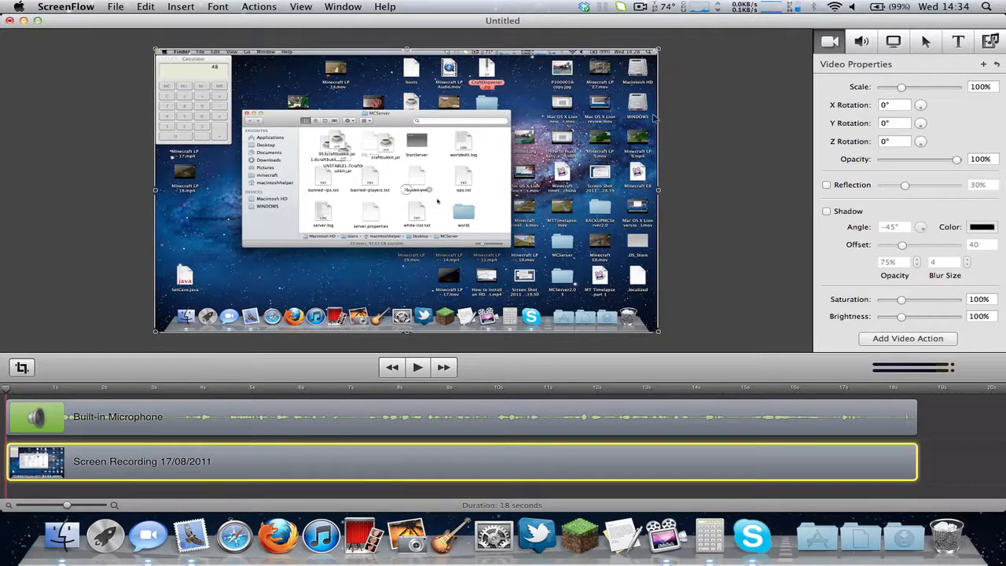
left_click(679, 100)
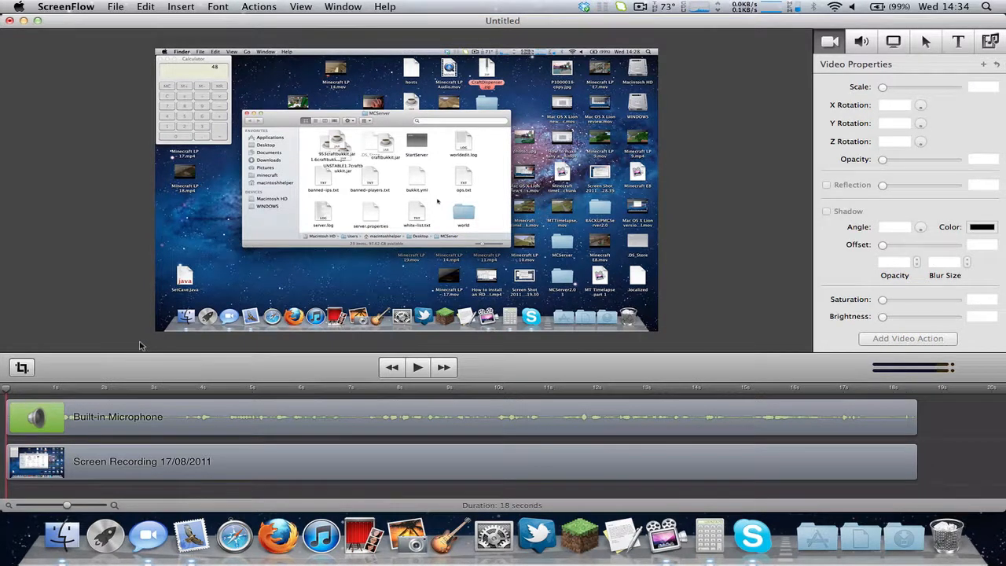
left_click(377, 248)
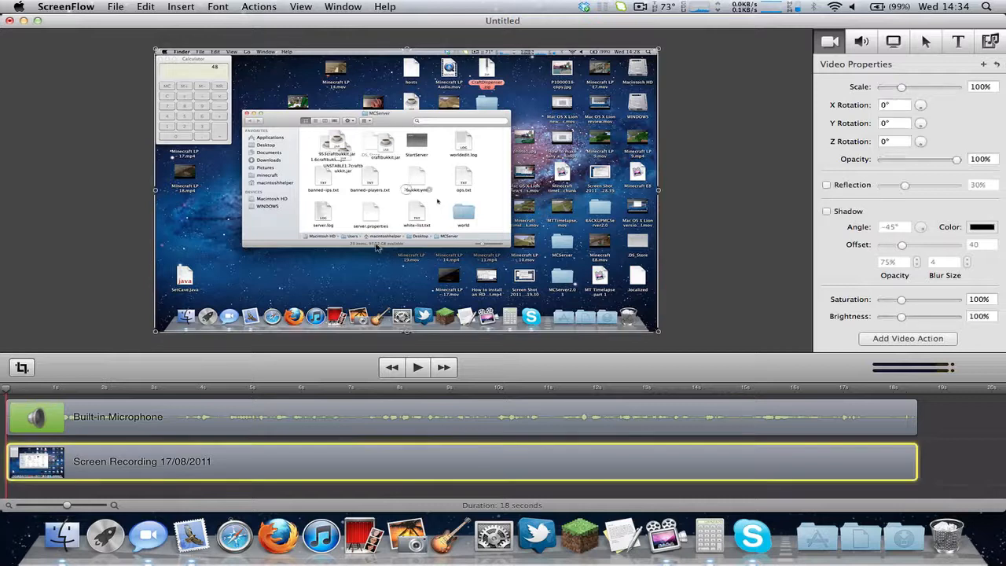
left_click(707, 247)
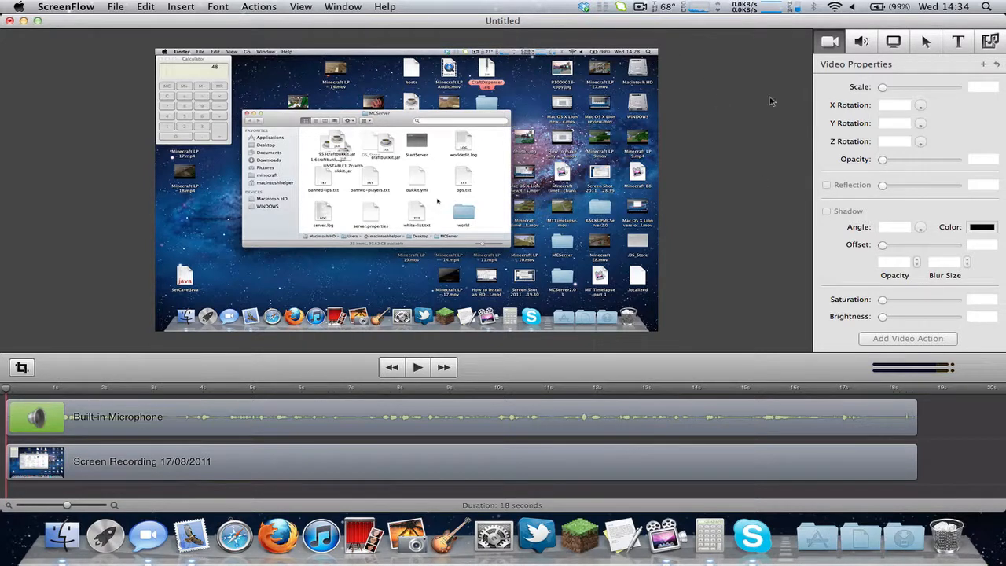
left_click(480, 196)
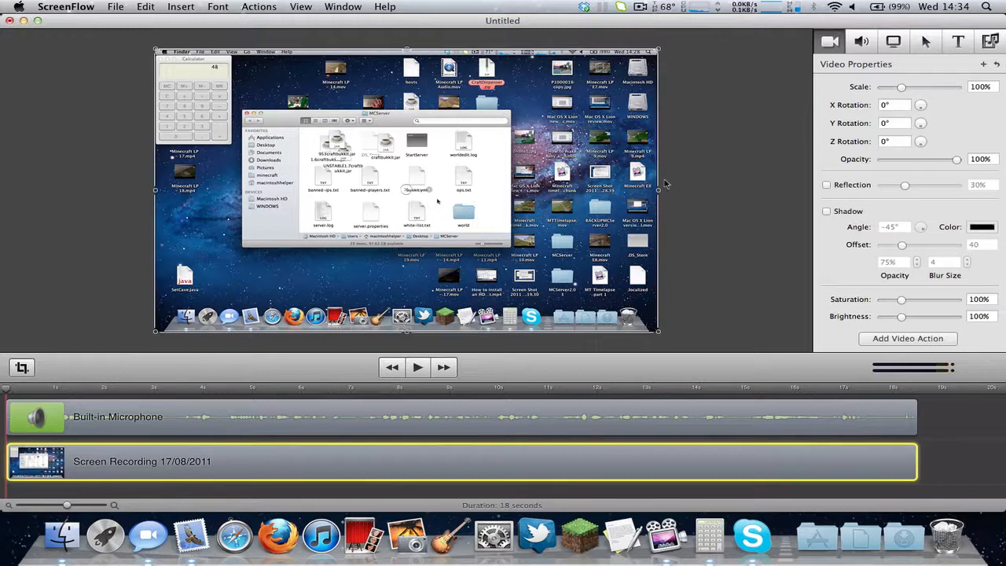
mouse_move(659, 192)
left_mouse_down()
mouse_move(343, 200)
mouse_move(656, 210)
left_mouse_up()
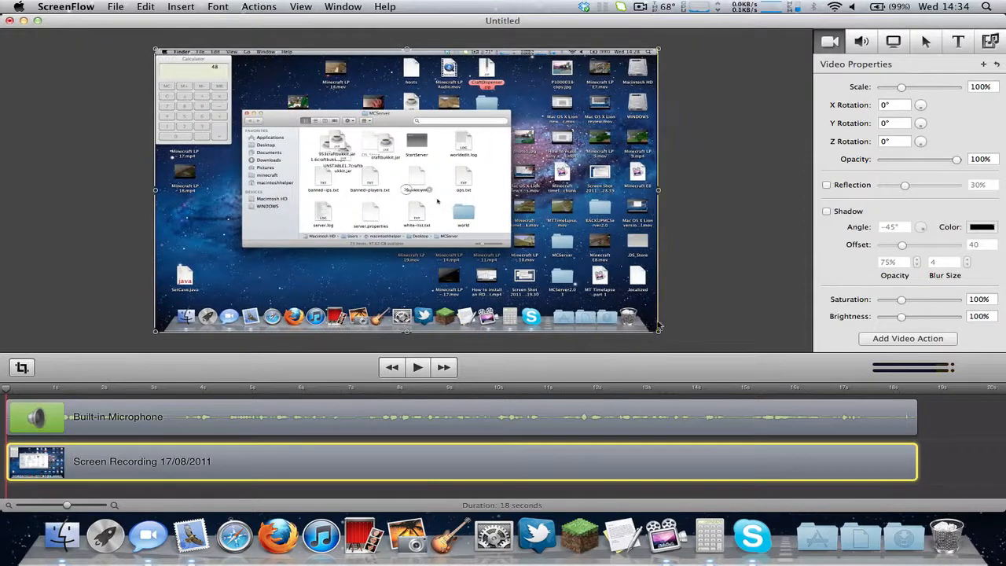
left_click_drag(659, 334, 410, 192)
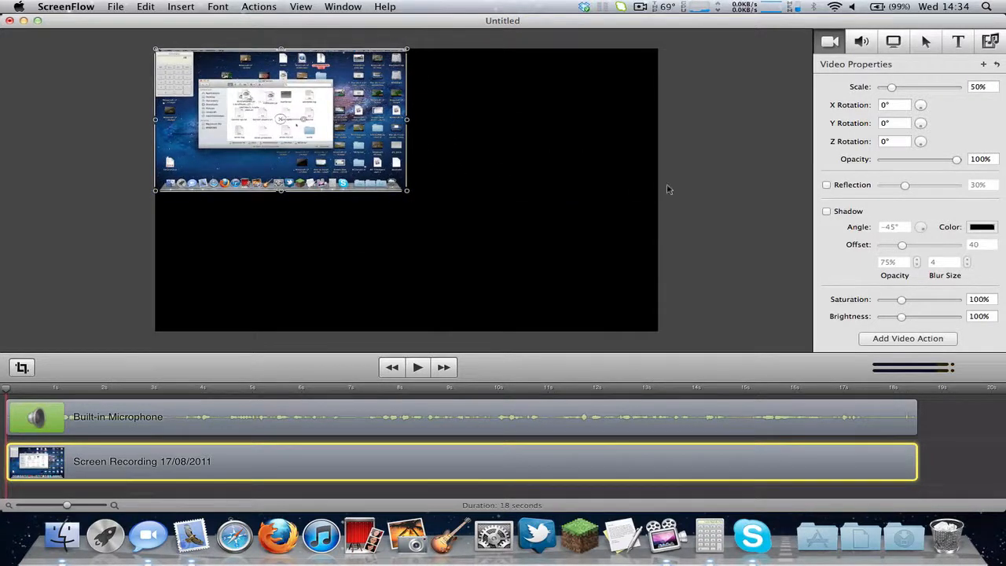
Center the half-size clip on the canvas and add a 61% reflection.
left_click_drag(322, 124, 435, 173)
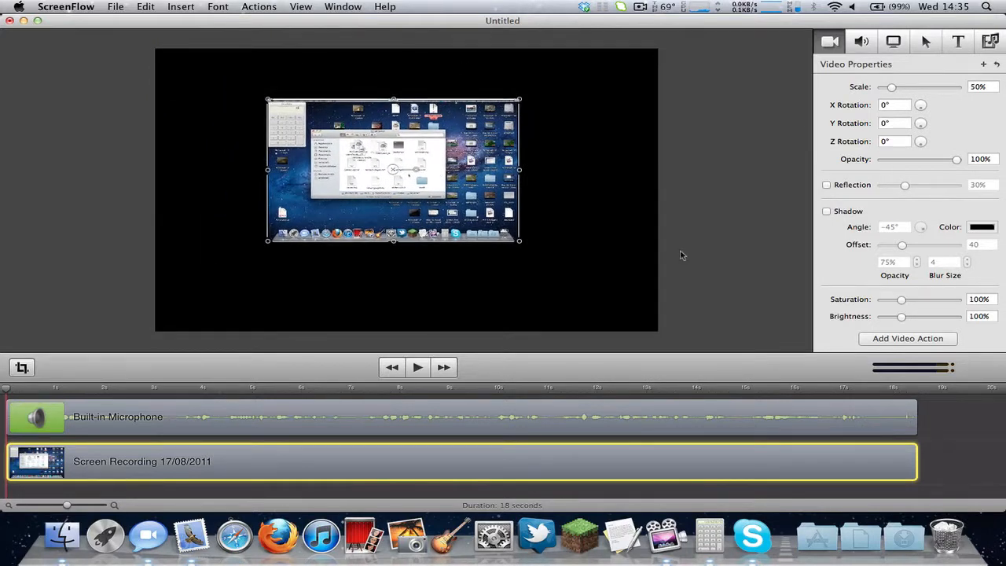
left_click(846, 186)
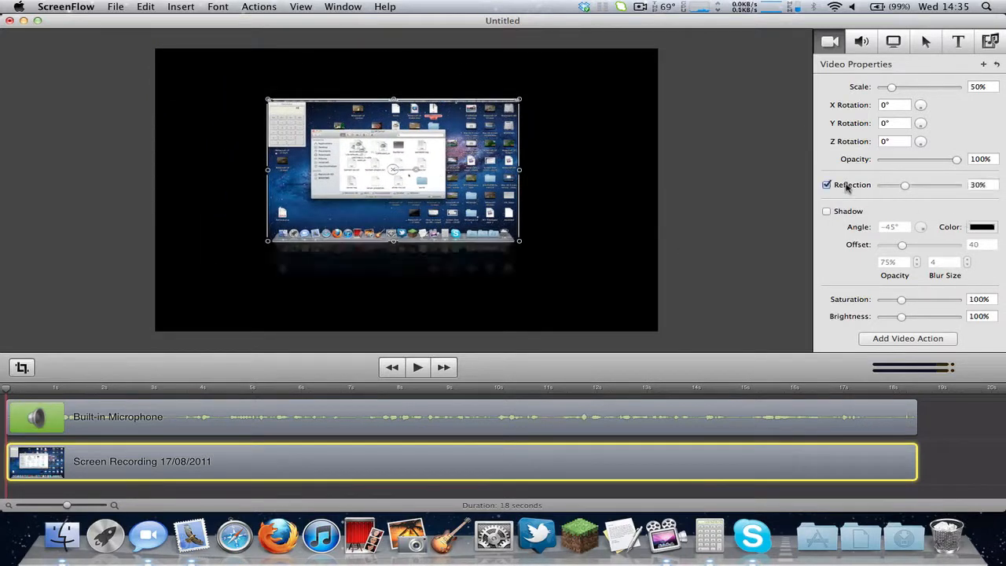
left_click_drag(904, 186, 929, 190)
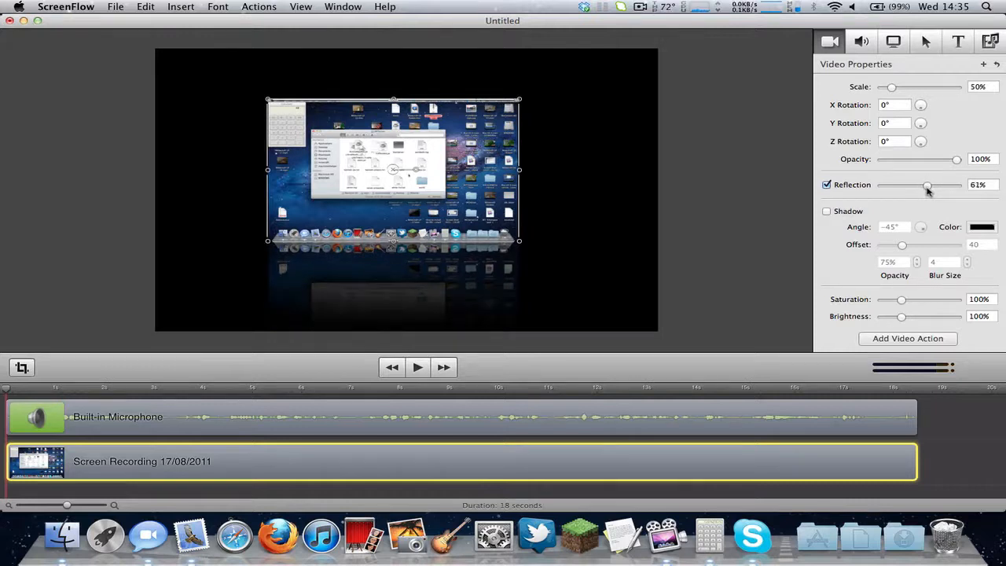
Reselect the clip and add a drop shadow with offset 40.54.
left_click(690, 272)
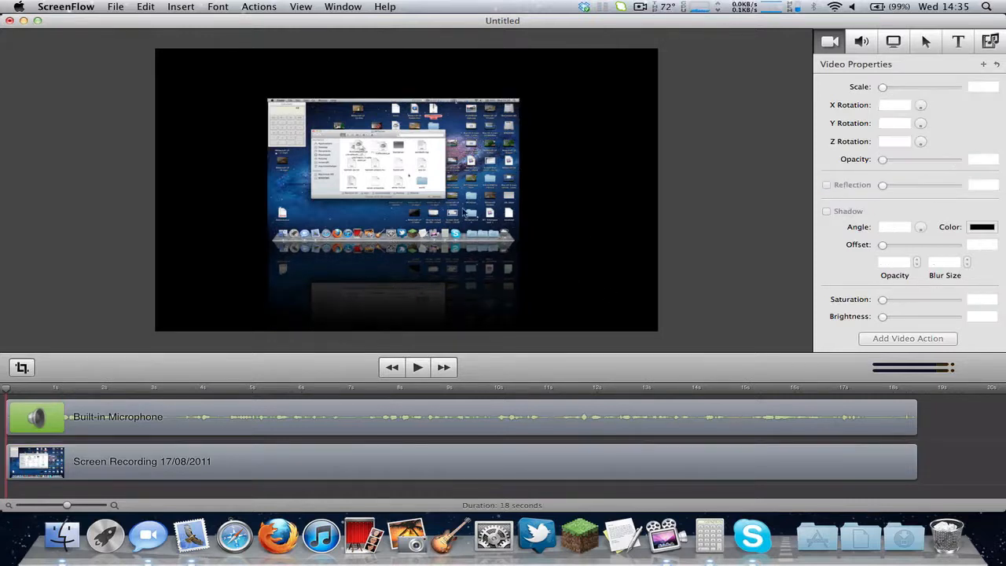
left_click(419, 206)
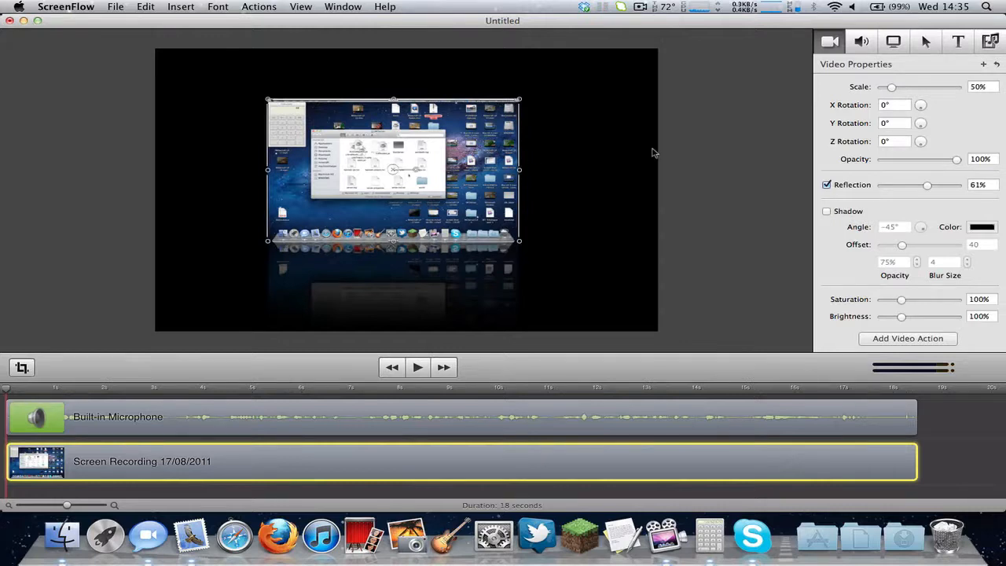
left_click(706, 162)
left_click(401, 171)
left_click(827, 212)
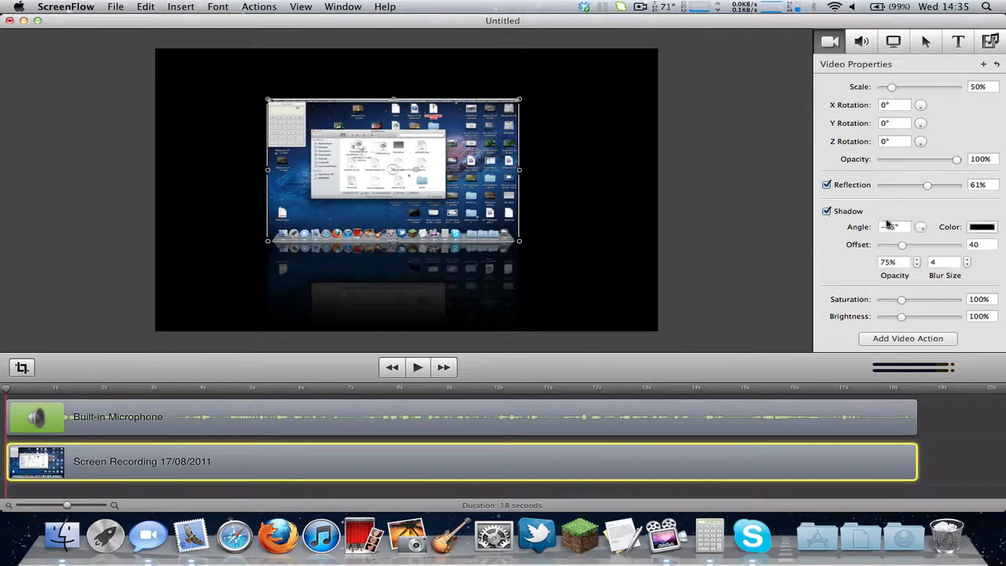
mouse_move(903, 246)
left_mouse_down()
mouse_move(949, 246)
mouse_move(905, 248)
left_mouse_up()
Reselect the clip, glance at the Media Library, and return to Video Properties.
left_click(705, 186)
left_click(435, 171)
left_click(700, 196)
left_click(430, 200)
left_click(994, 40)
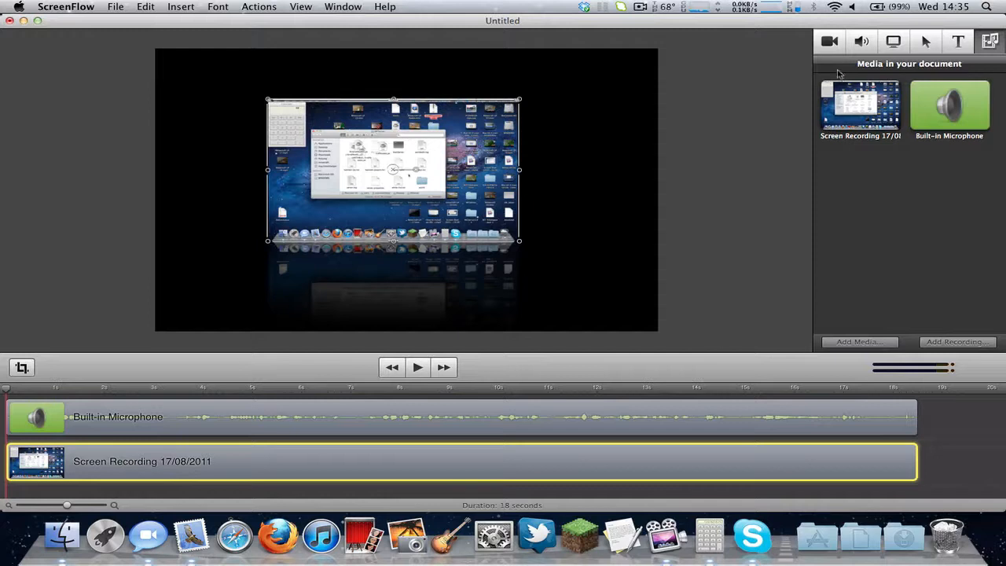
left_click(831, 42)
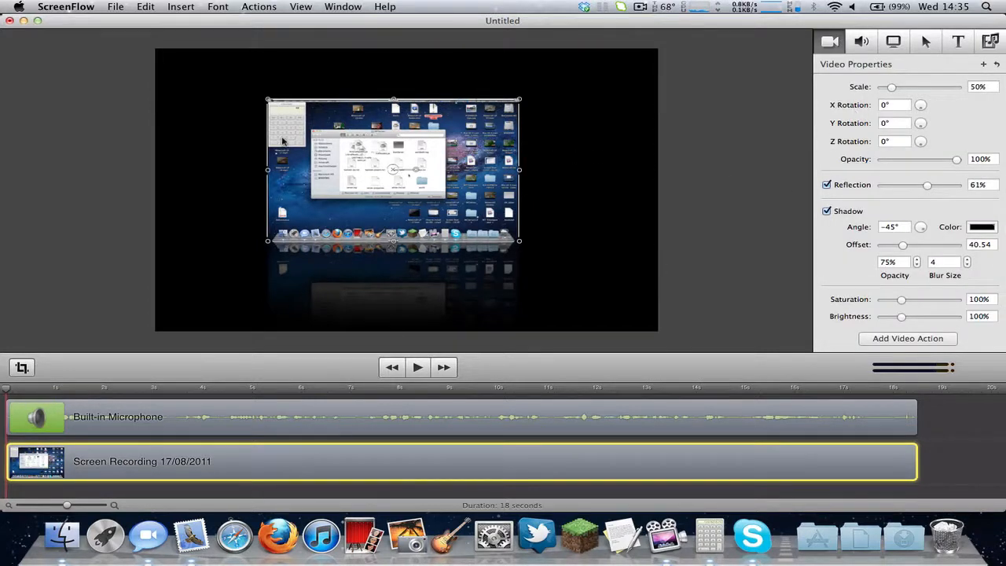
Scale the clip back to 100% filling the canvas, with reflection and shadow turned off.
left_click_drag(268, 100, 161, 54)
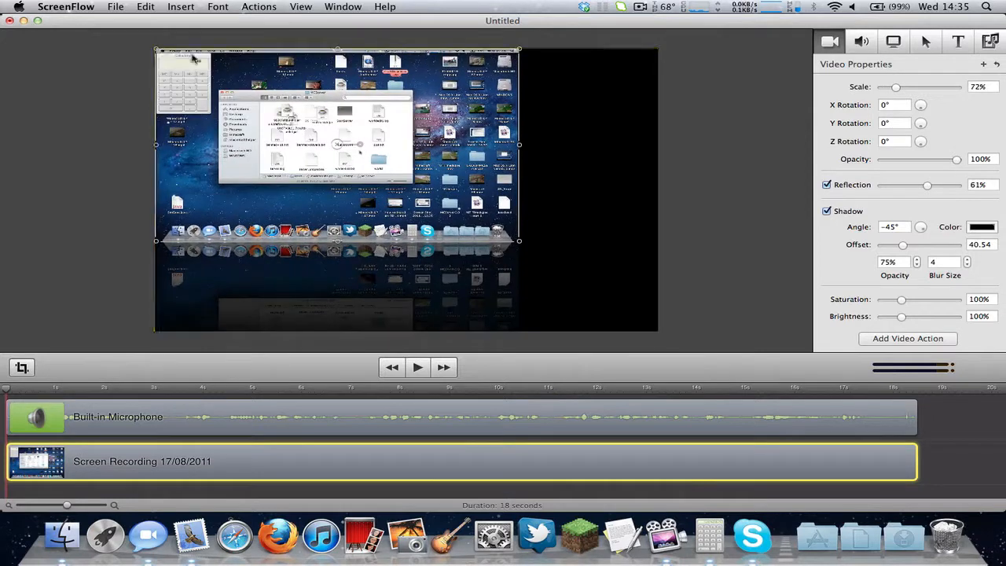
left_click(827, 185)
left_click(827, 211)
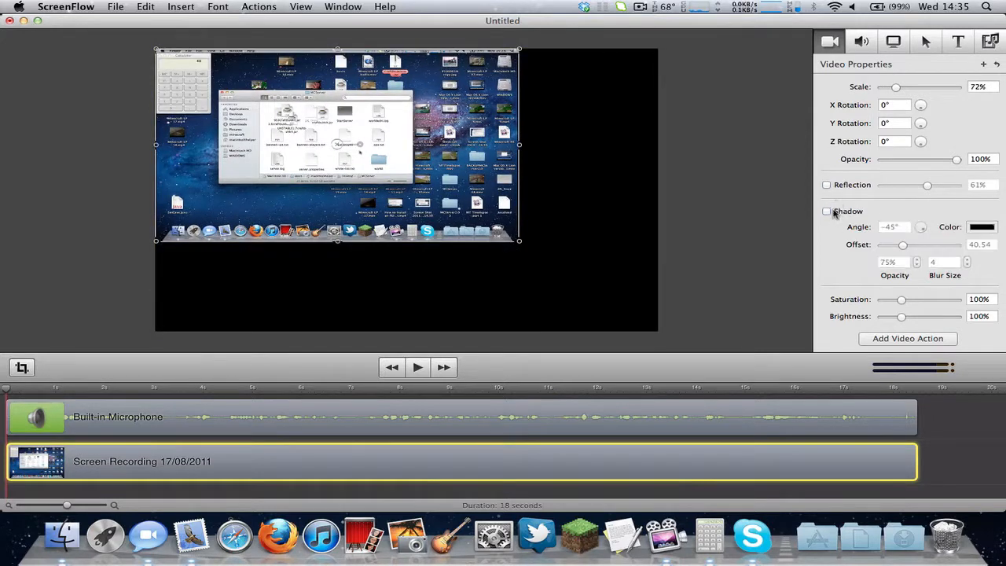
left_click_drag(519, 243, 657, 333)
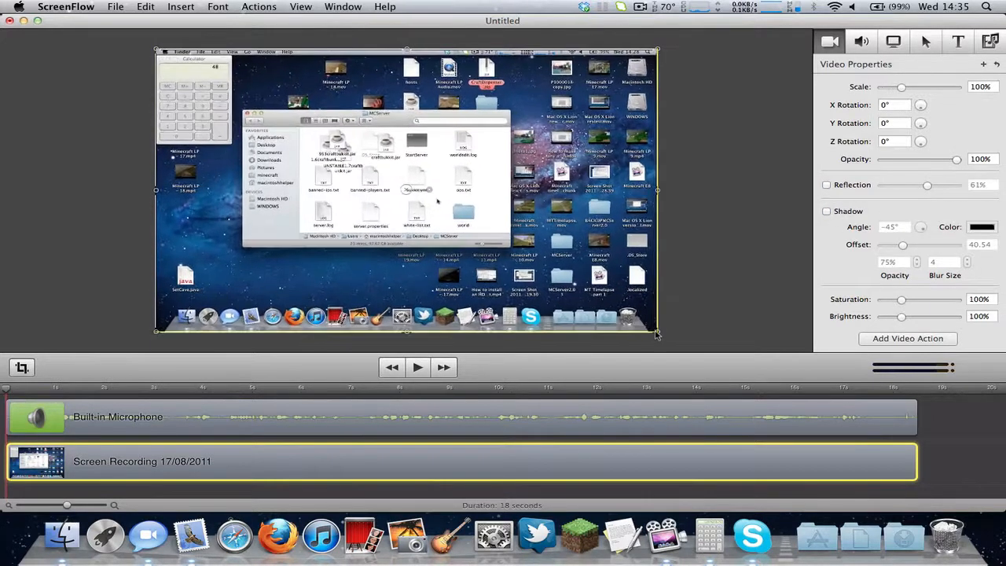
left_click(739, 141)
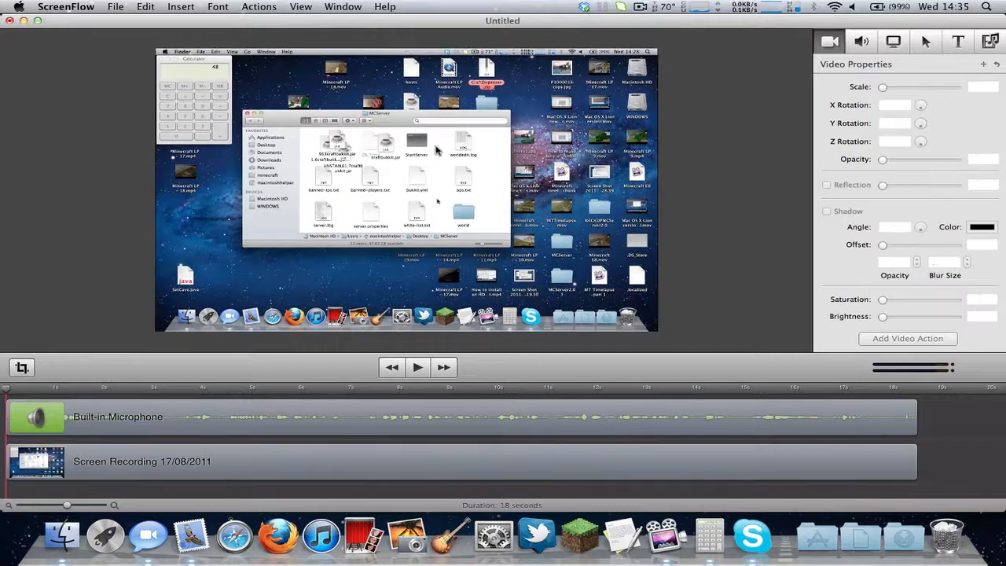
left_click(436, 149)
Review the clip's Audio and Screen Recording settings and move the playhead to about 4.5 seconds.
mouse_move(156, 49)
left_mouse_down()
mouse_move(69, 5)
mouse_move(156, 49)
left_mouse_up()
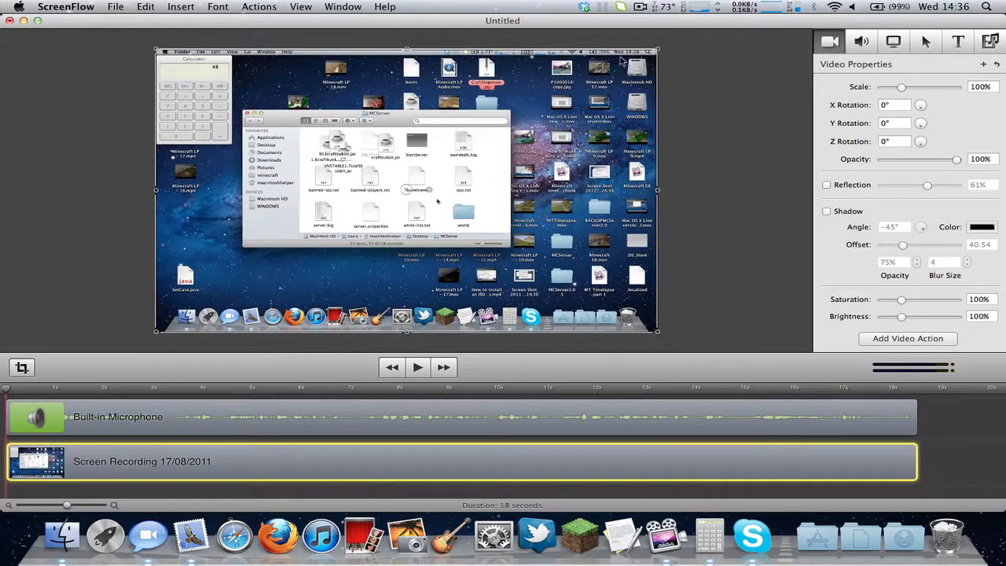
left_click(869, 34)
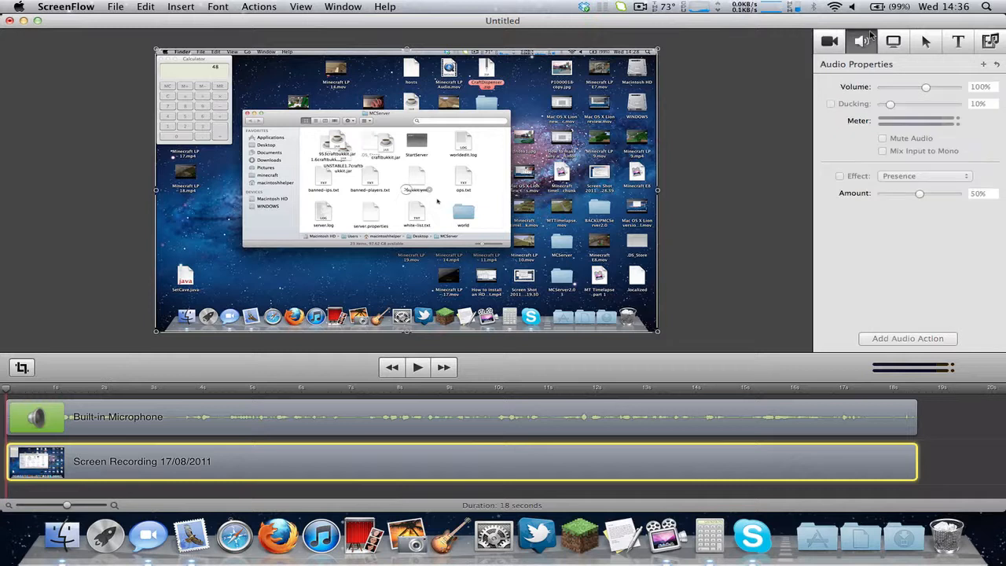
left_click(896, 42)
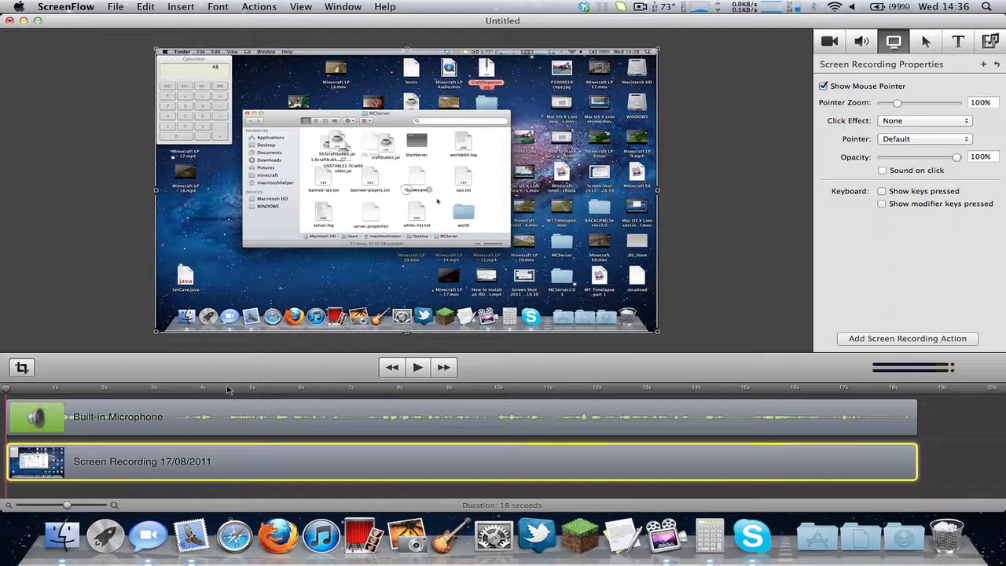
mouse_move(226, 390)
left_mouse_down()
mouse_move(147, 390)
mouse_move(236, 388)
left_mouse_up()
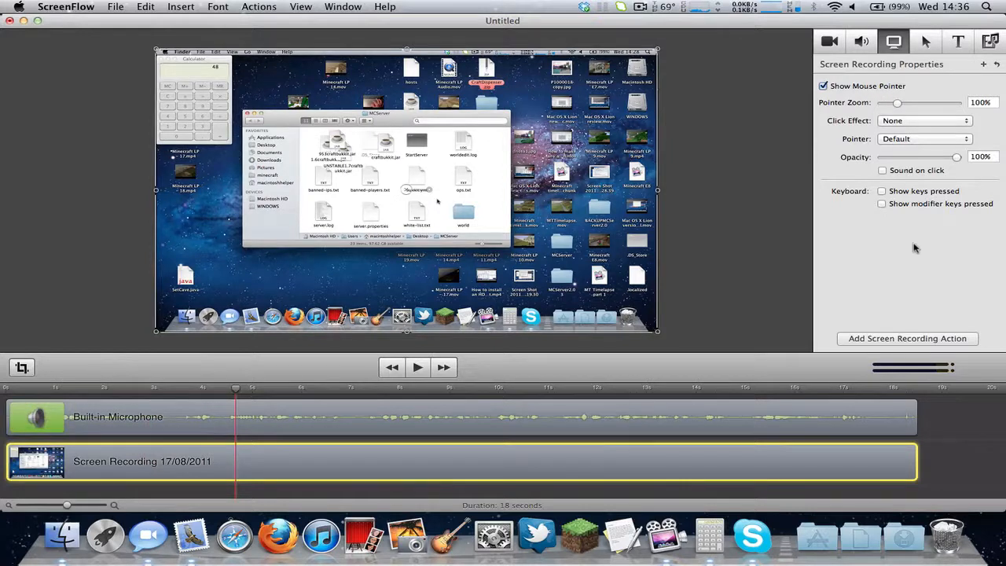
Place a screen recording action on the clip at the 4.5-second playhead, accepting the explanation.
left_click(889, 339)
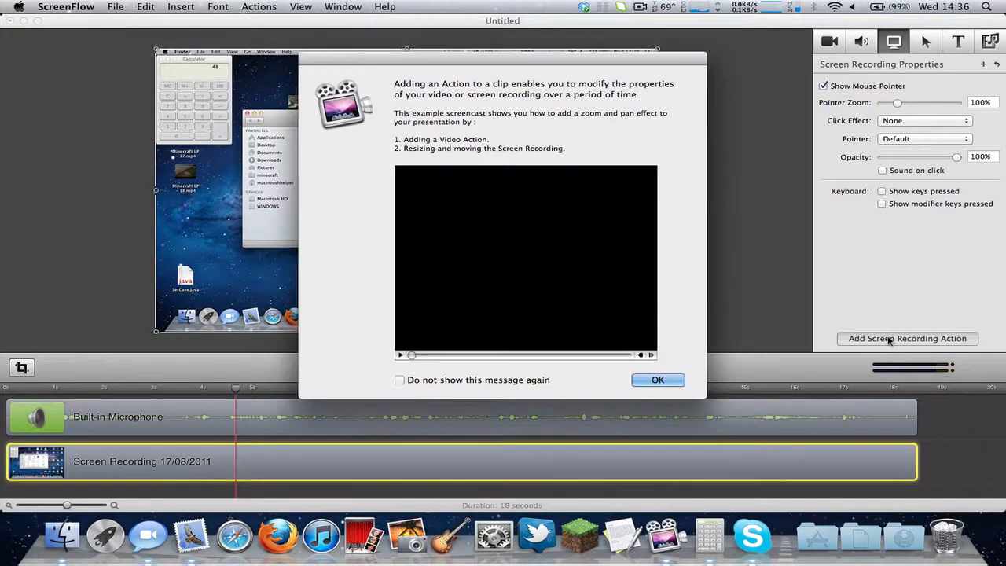
left_click(658, 380)
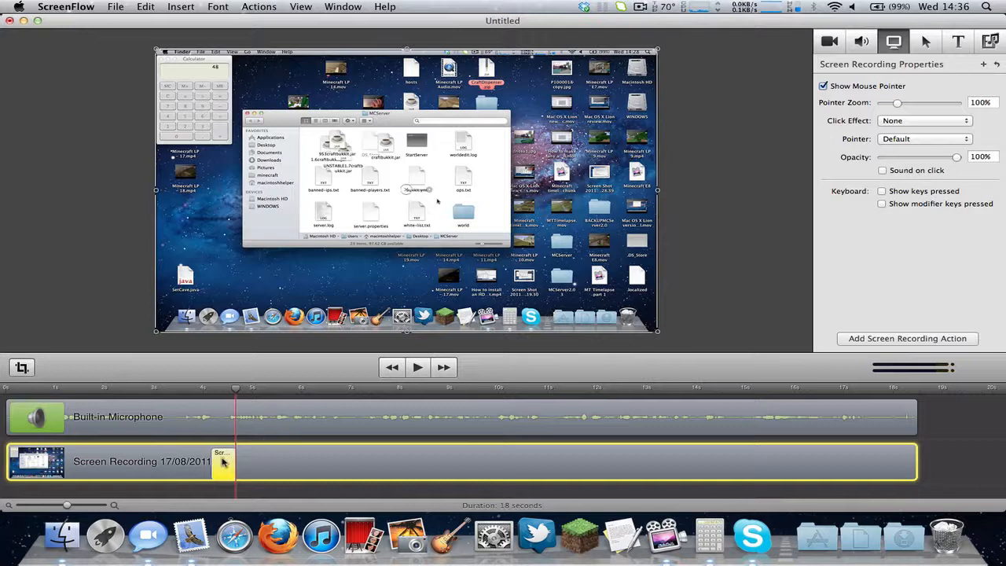
left_click(189, 469)
left_click(216, 461)
left_click(219, 460)
left_click_drag(898, 105, 955, 103)
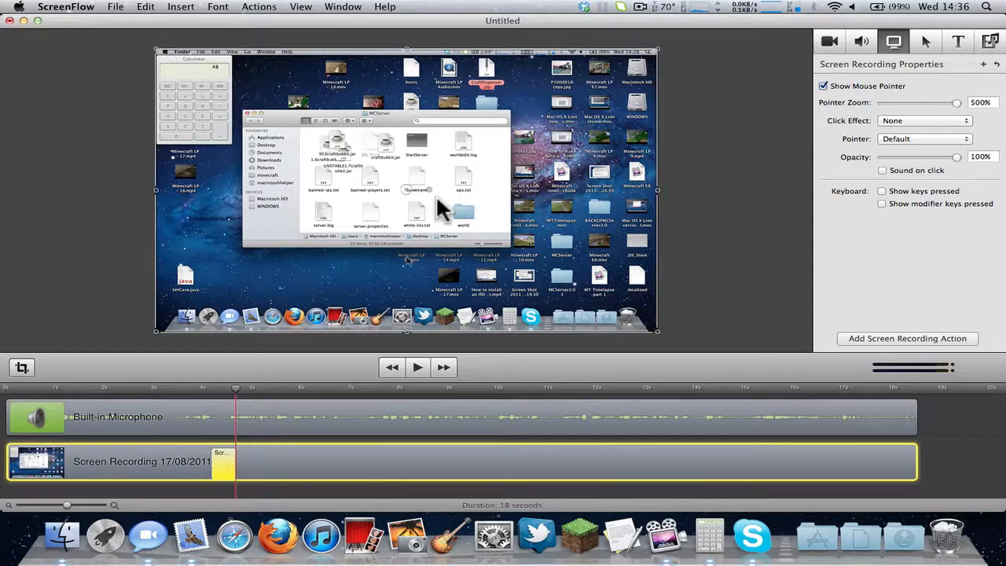
left_click_drag(201, 392, 152, 392)
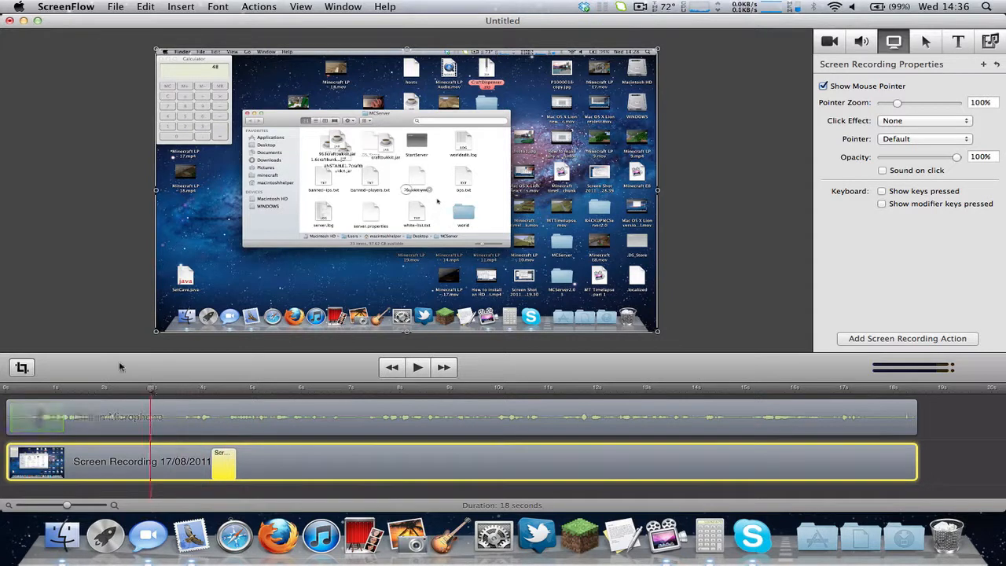
left_click(77, 247)
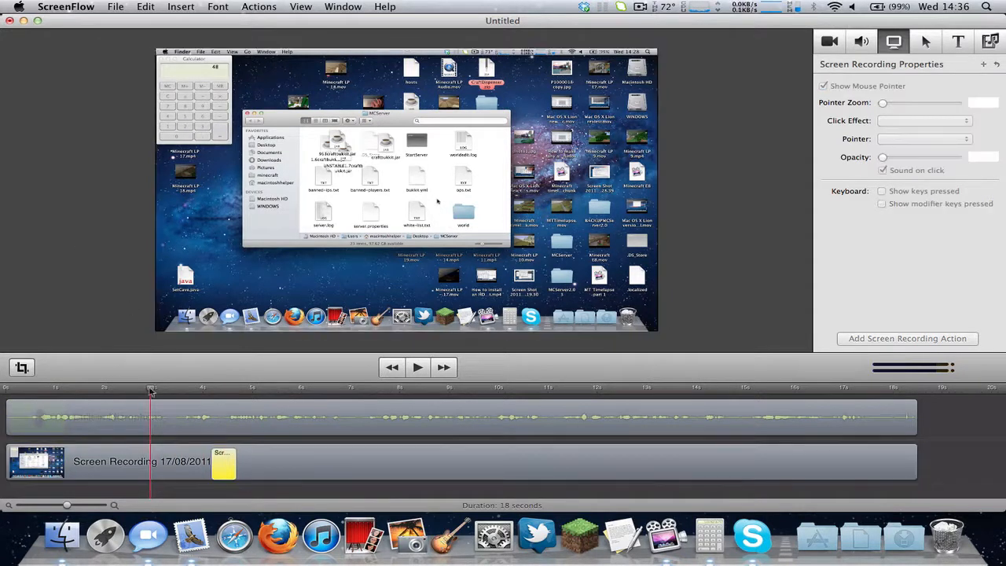
left_click_drag(150, 389, 223, 395)
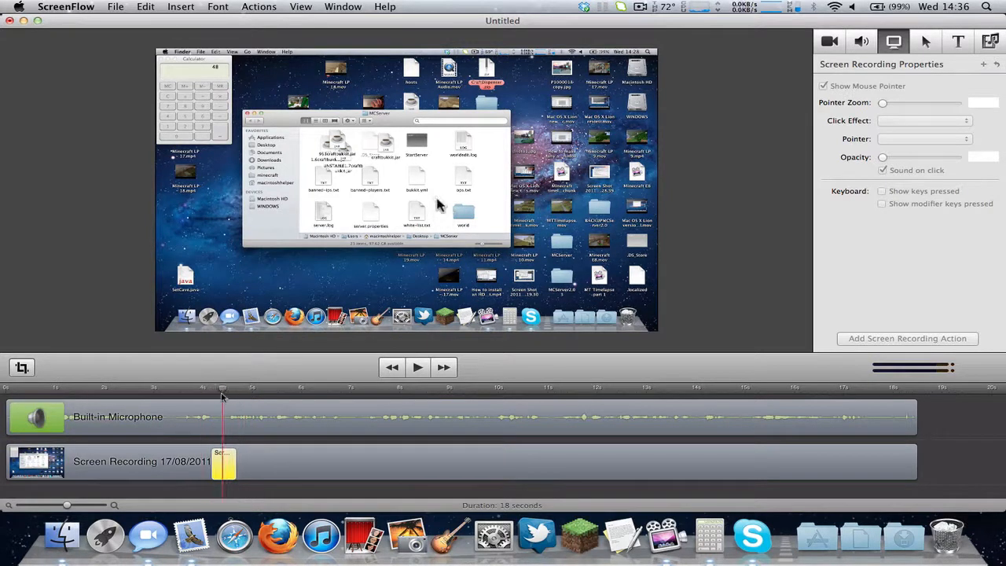
left_click(226, 475)
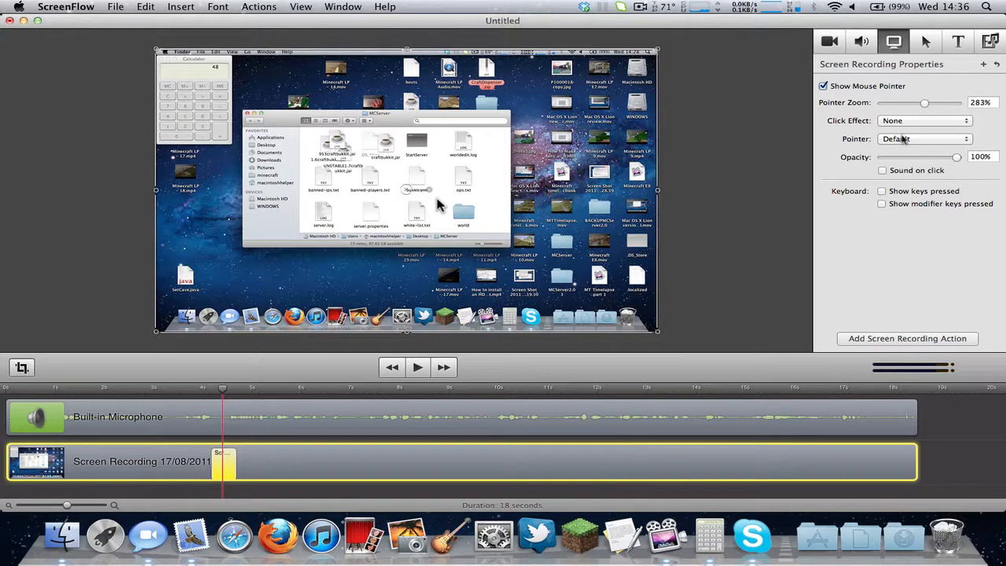
left_click(903, 139)
left_click(796, 194)
left_click(910, 138)
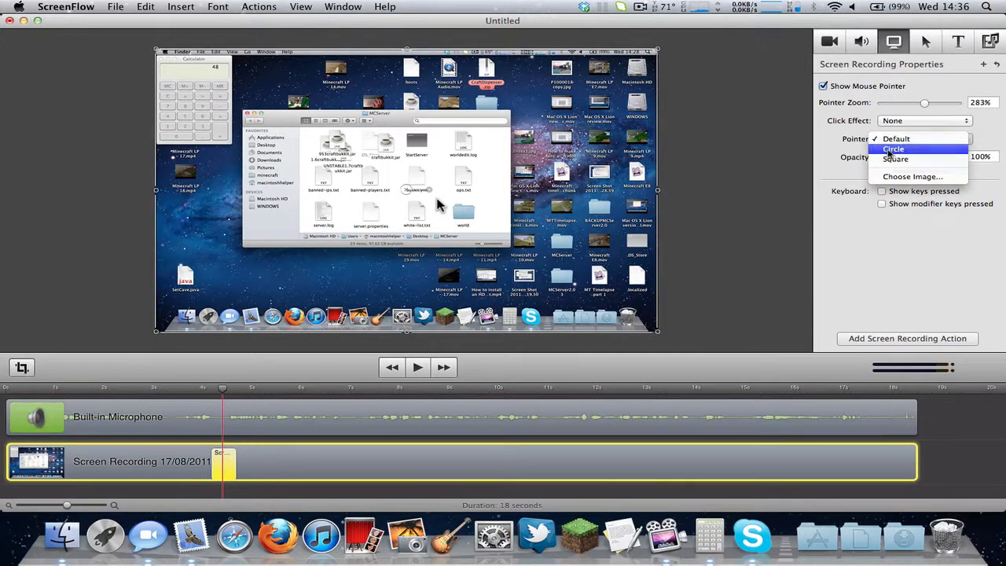
left_click(891, 147)
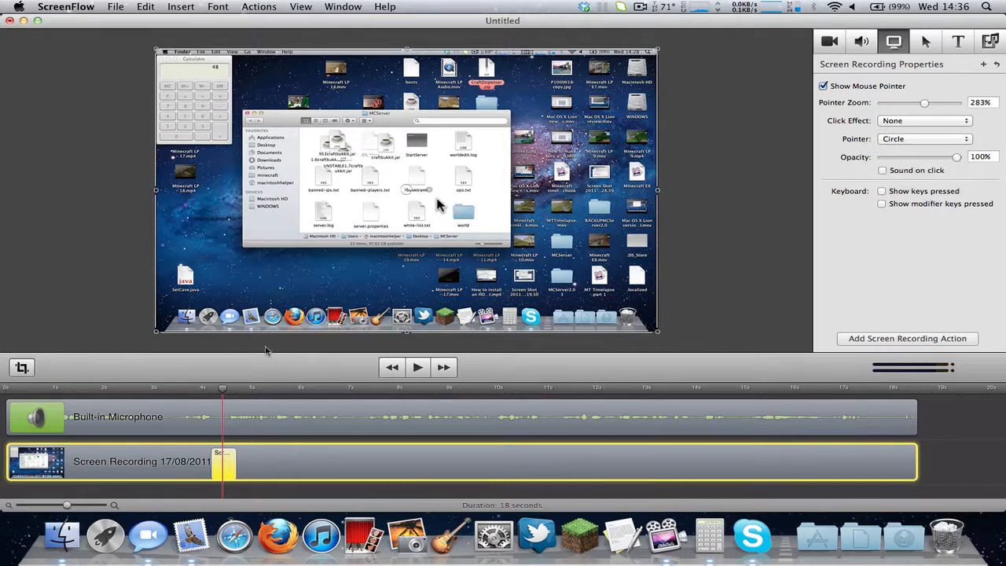
mouse_move(193, 388)
left_mouse_down()
mouse_move(249, 389)
mouse_move(209, 392)
left_mouse_up()
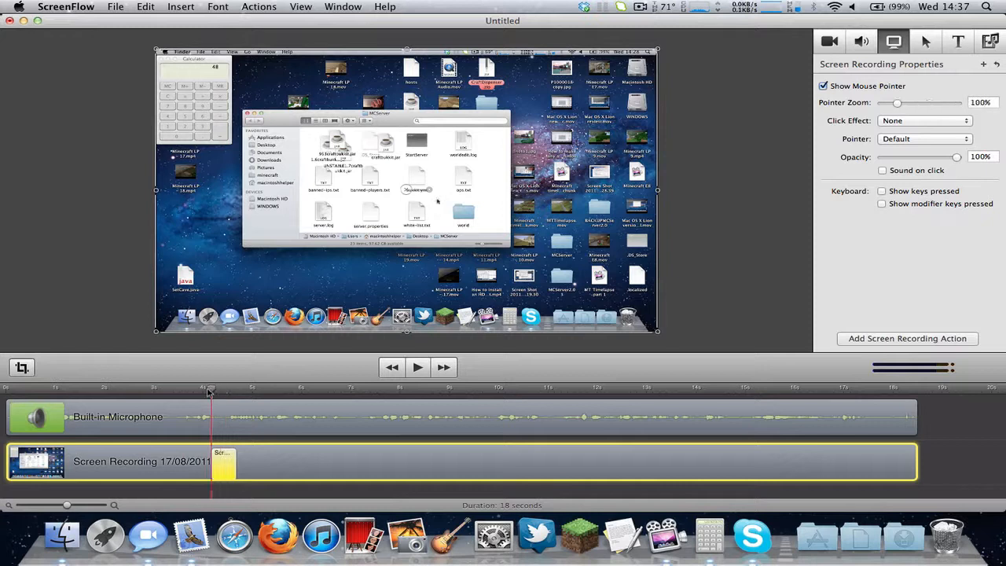
left_click(892, 136)
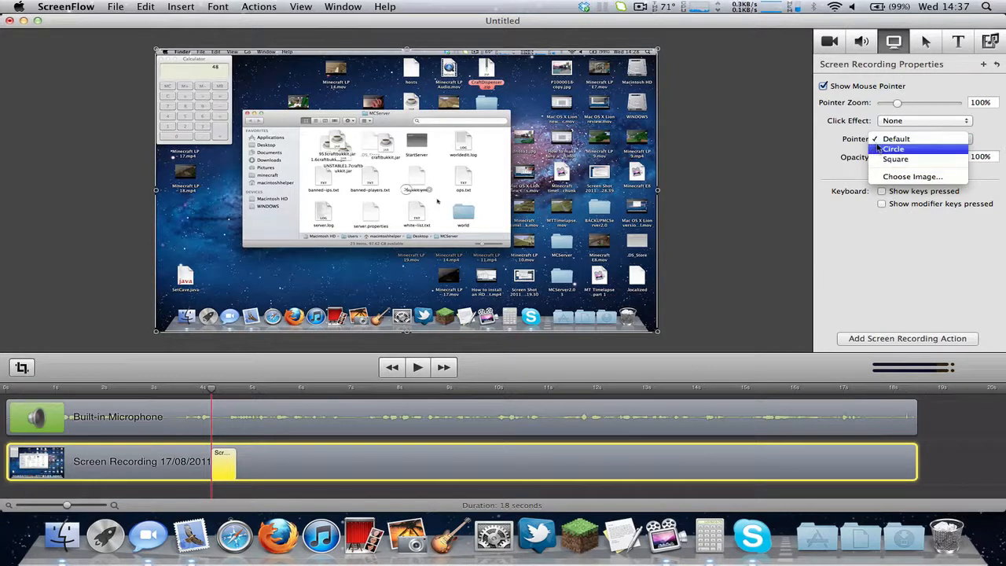
left_click(844, 142)
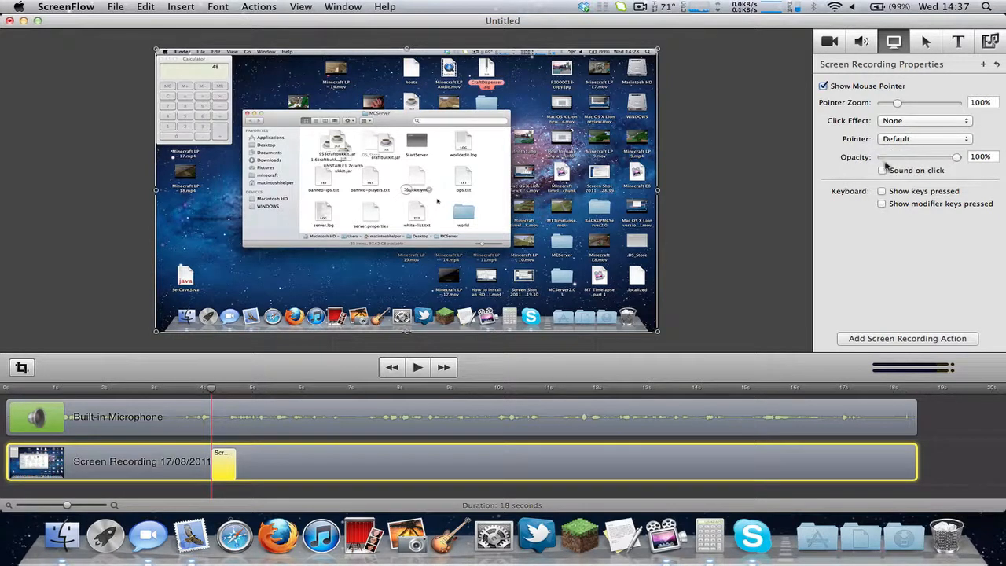
left_click(930, 141)
left_click(943, 141)
left_click_drag(954, 162, 913, 165)
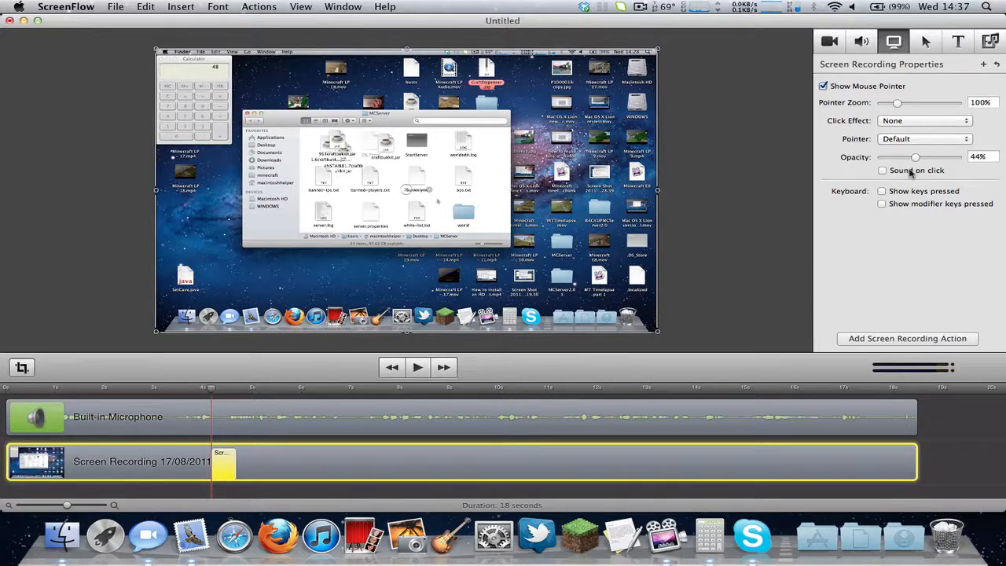
left_click_drag(914, 159, 996, 152)
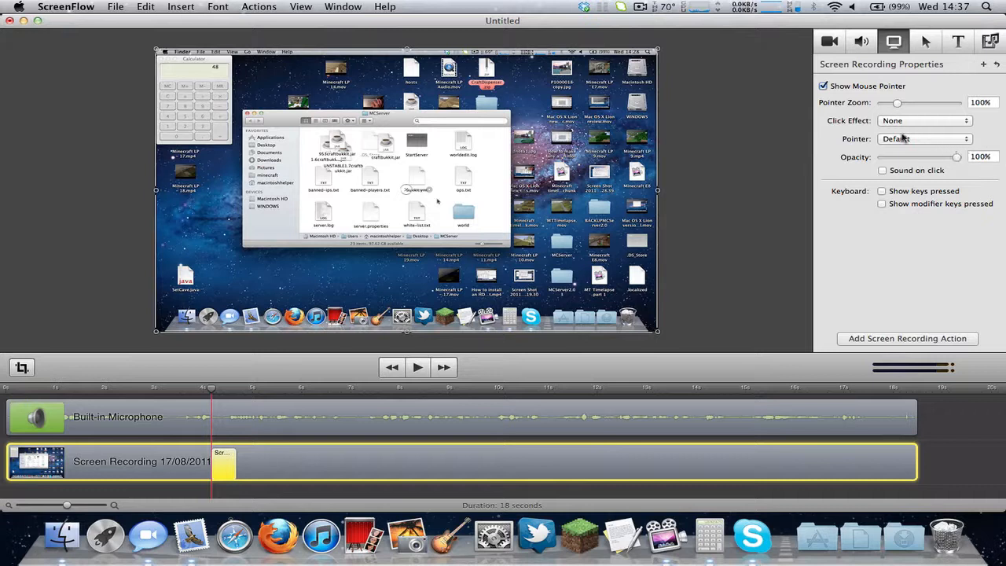
left_click(883, 191)
Replace the old callout action with a newly added callout on the recording.
left_click(923, 43)
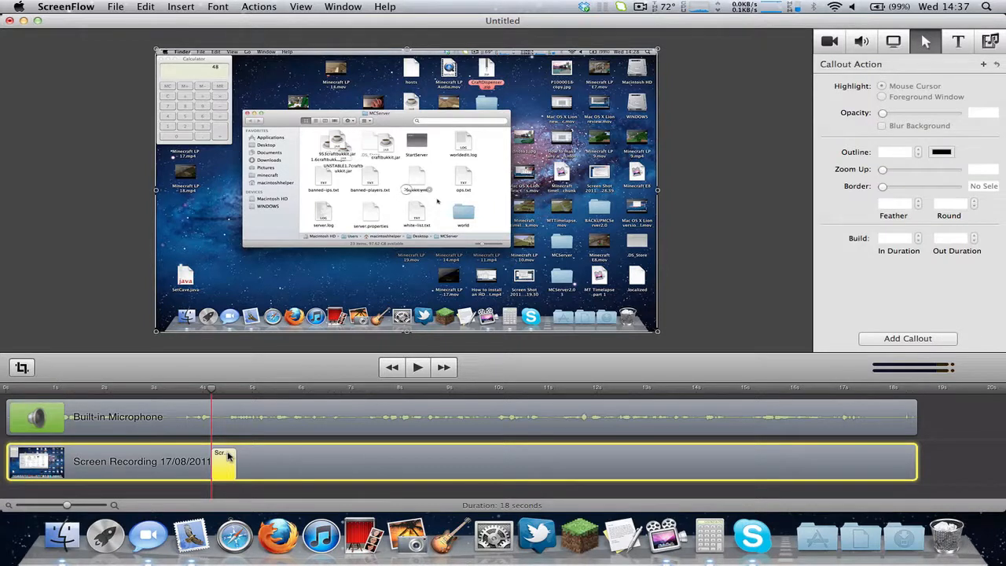
key("Delete")
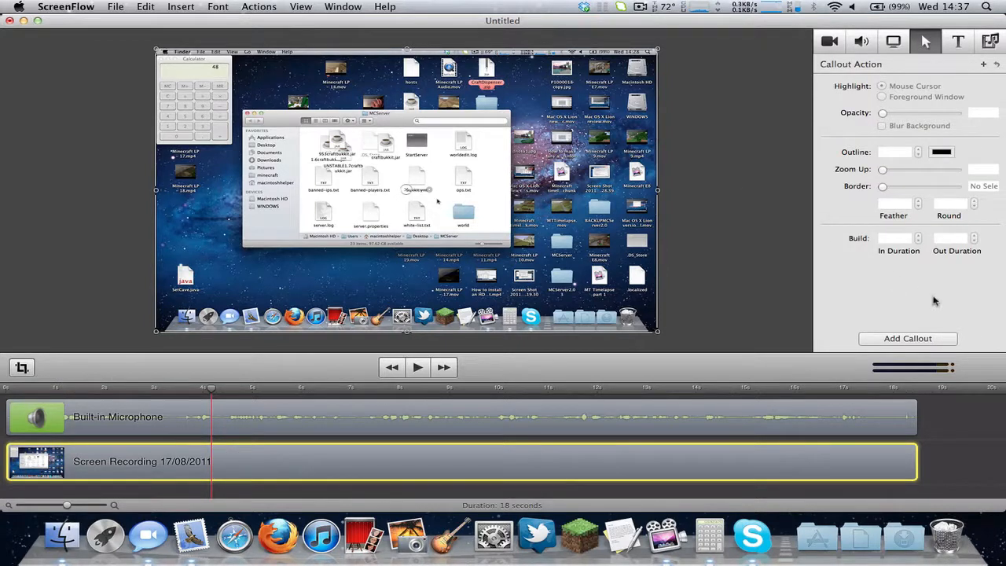
left_click(924, 338)
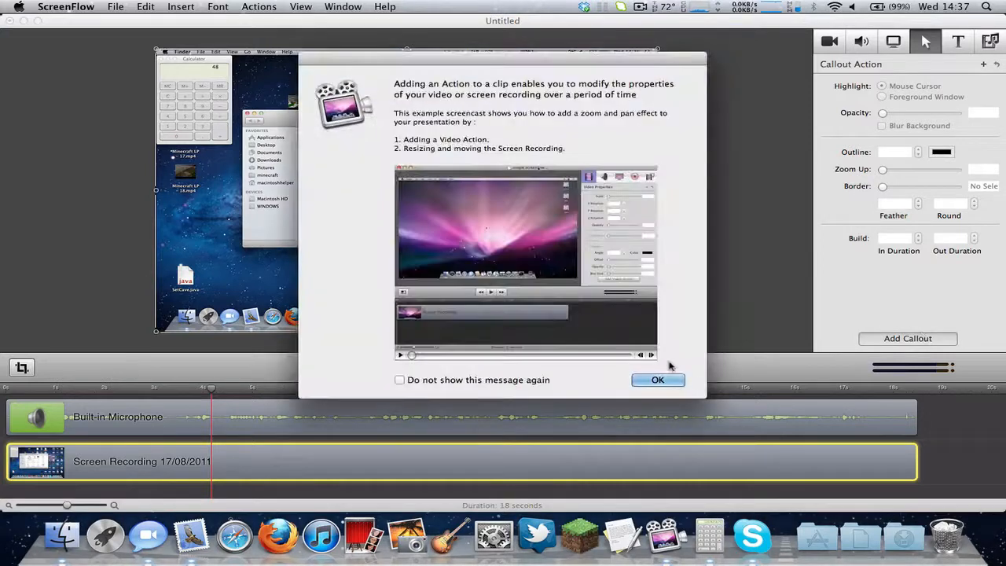
left_click(657, 380)
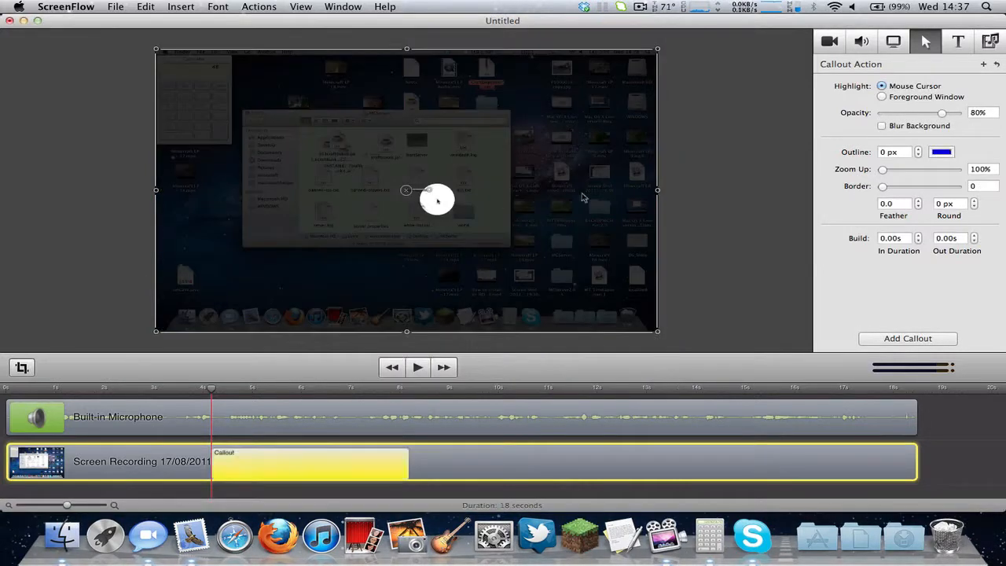
Set the callout to highlight the Foreground Window at 73% opacity and 183% zoom.
left_click(925, 96)
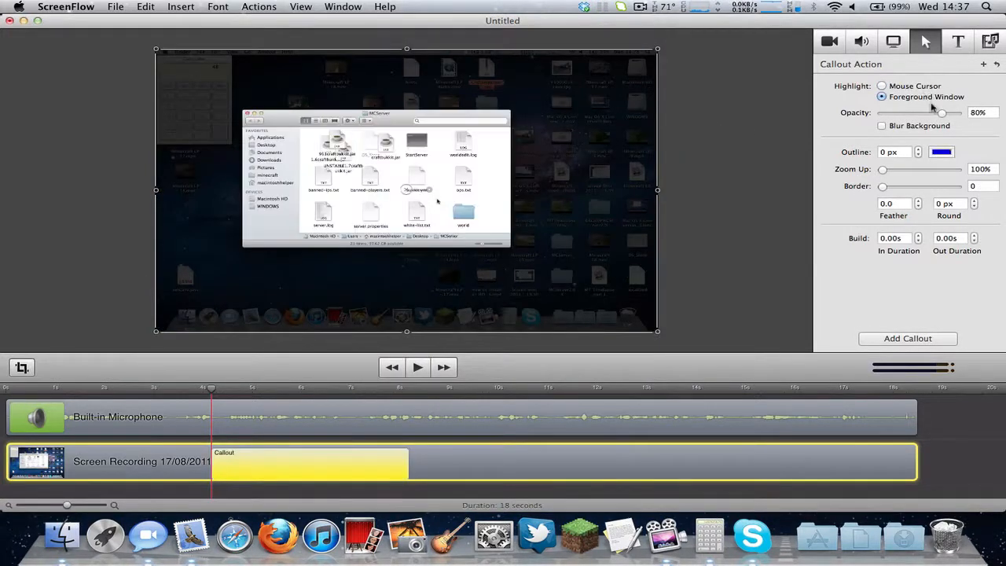
mouse_move(943, 114)
left_mouse_down()
mouse_move(972, 115)
mouse_move(937, 116)
left_mouse_up()
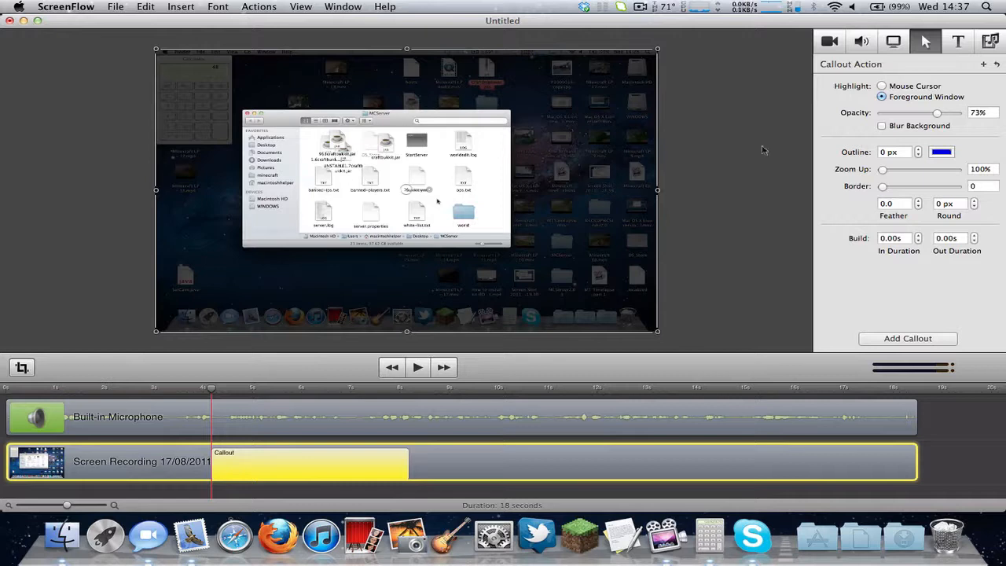
mouse_move(883, 170)
left_mouse_down()
mouse_move(902, 171)
mouse_move(858, 165)
mouse_move(898, 170)
left_mouse_up()
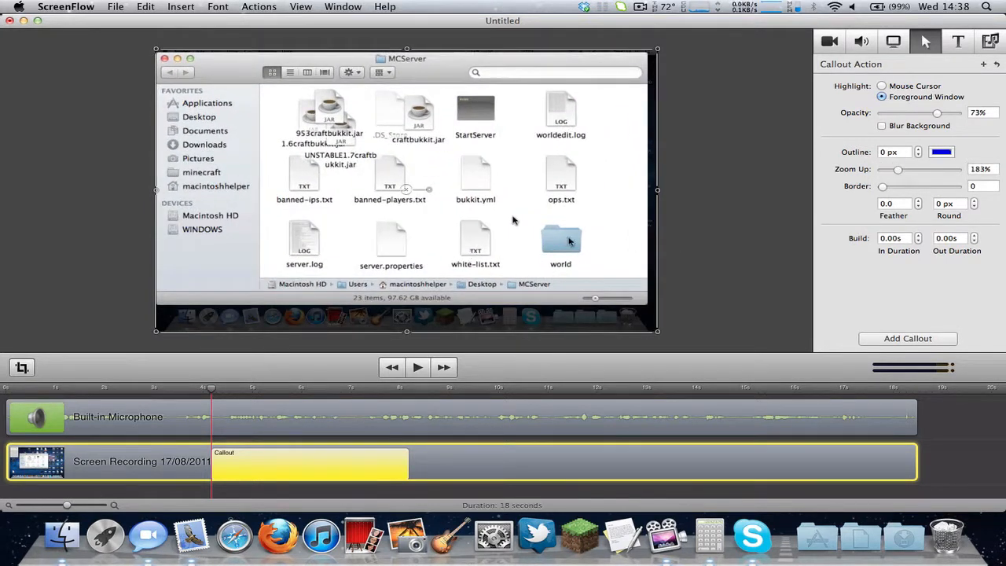
left_click_drag(885, 189, 848, 188)
Give the callout a 0.60s build-in, move it to the timeline start and stretch it longer.
left_click(904, 43)
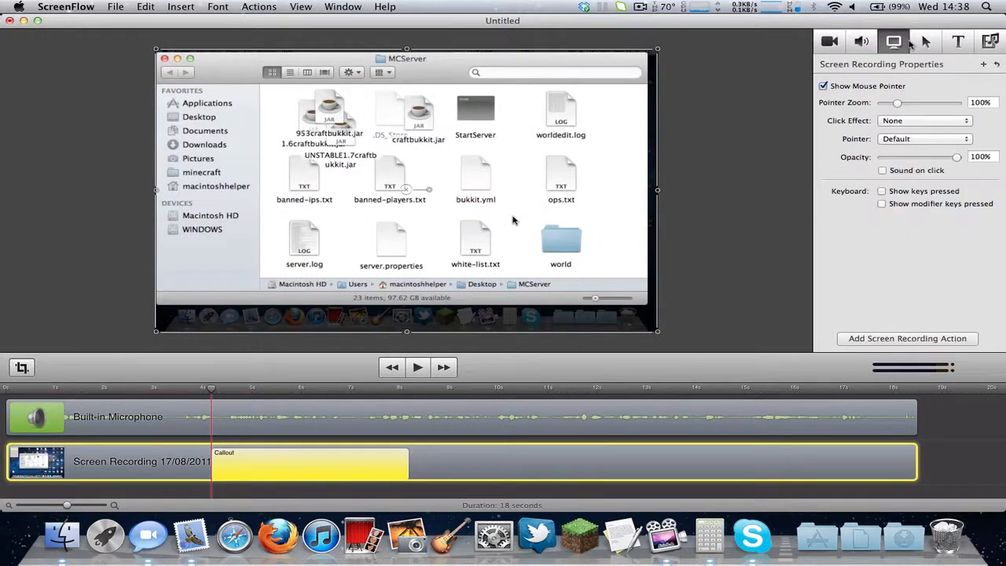
left_click(921, 44)
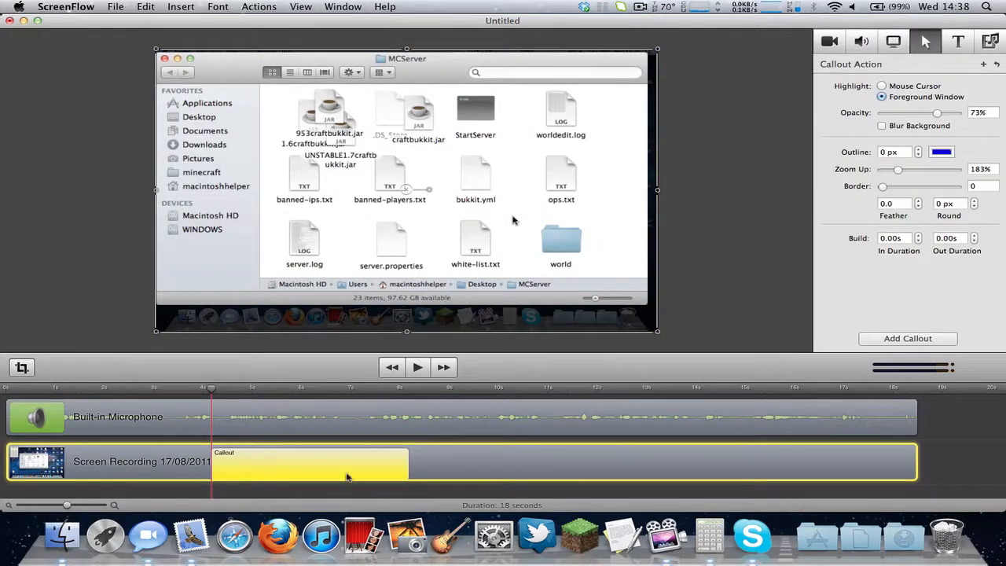
left_click_drag(143, 392, 199, 392)
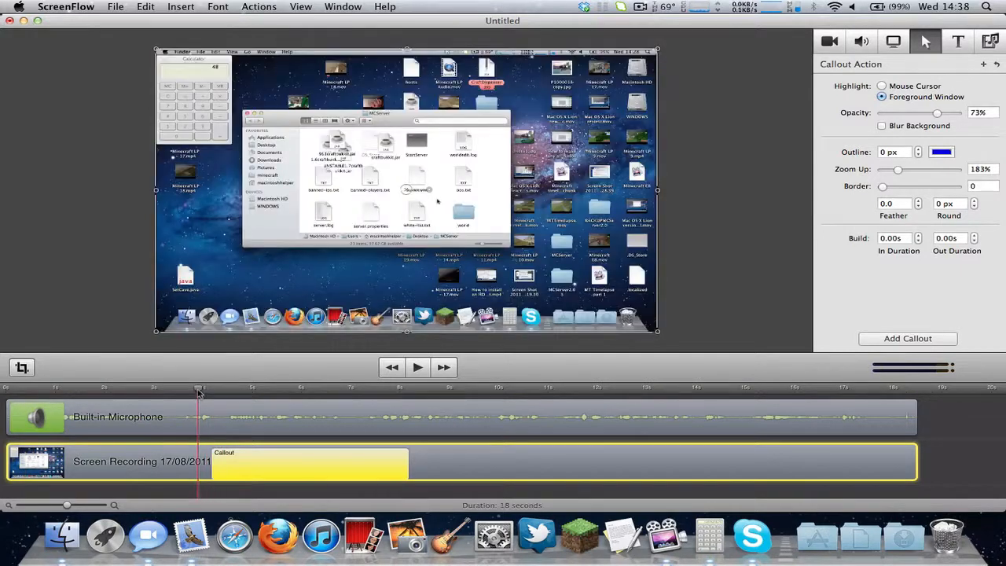
left_click(918, 235)
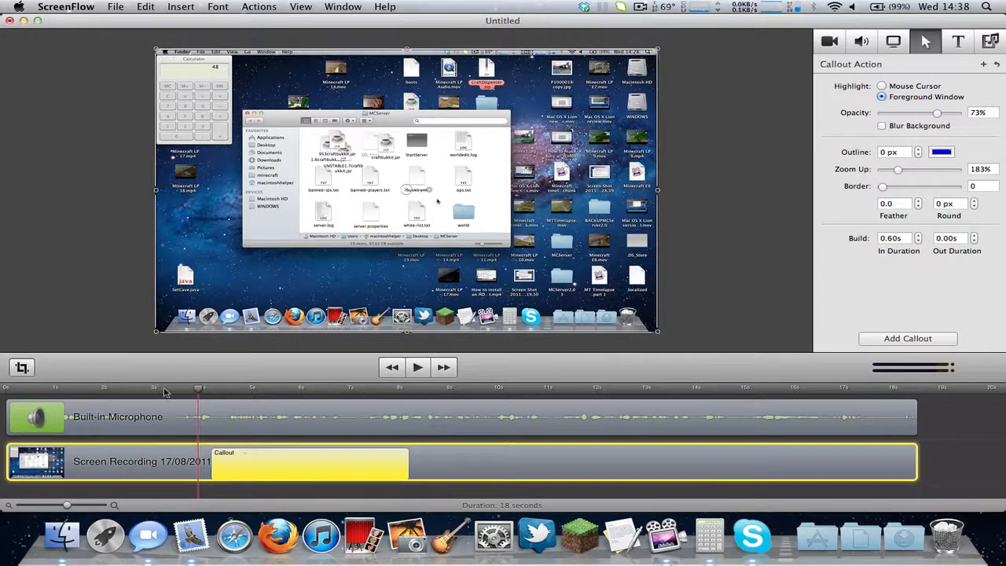
left_click_drag(198, 390, 168, 396)
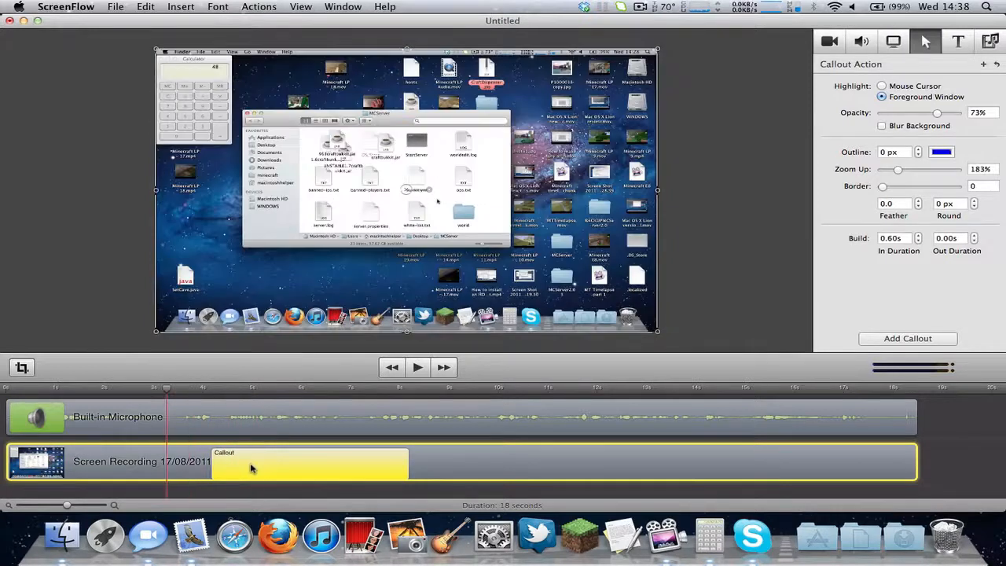
left_click_drag(251, 467, 61, 475)
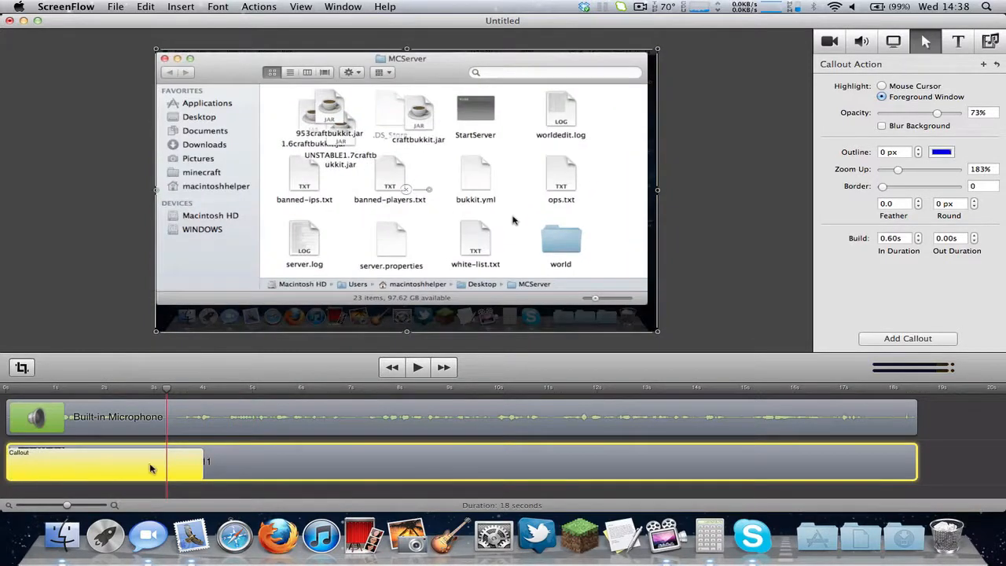
left_click_drag(201, 468, 825, 474)
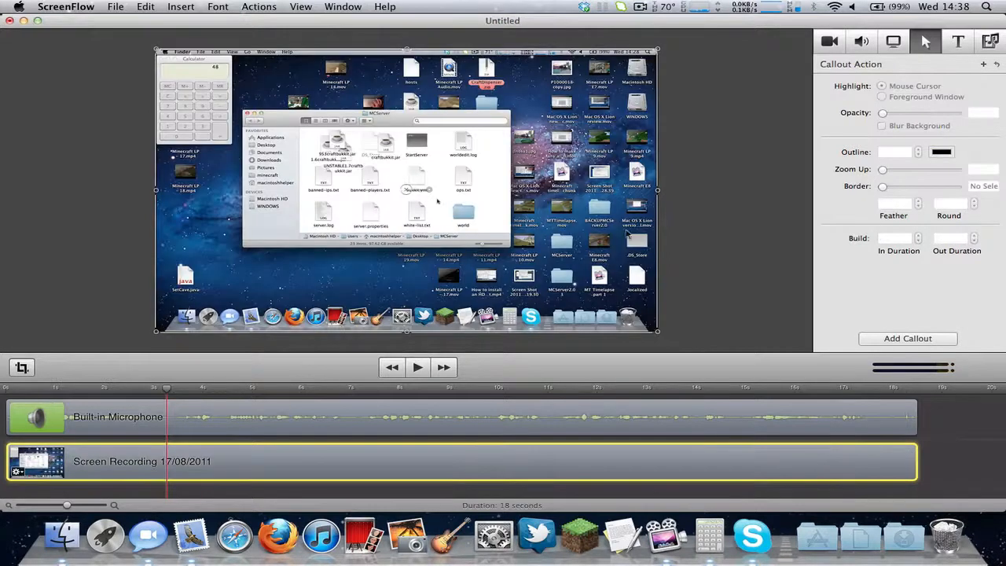
Add a new text box at the playhead just before 12 s.
left_click(965, 46)
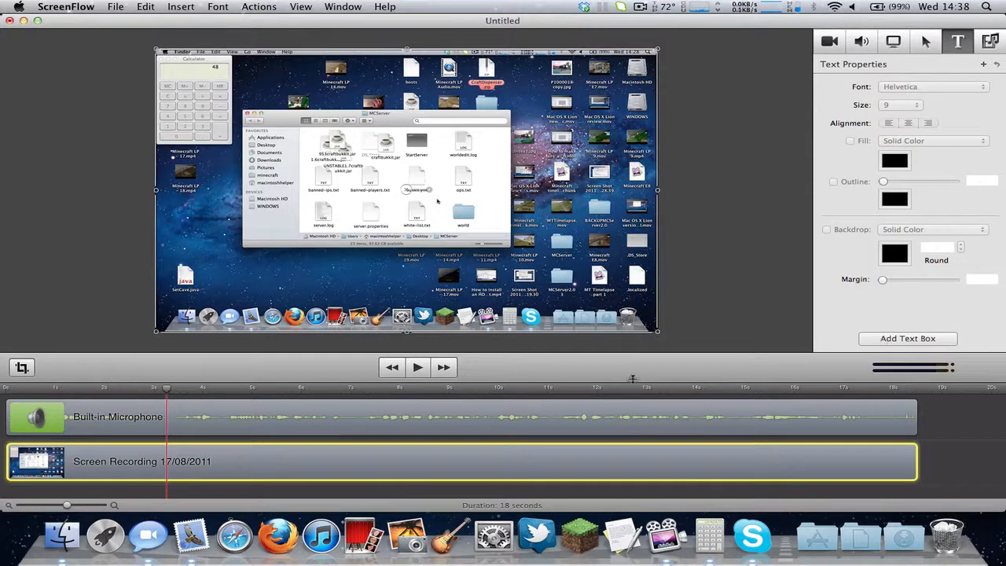
left_click_drag(631, 388, 672, 395)
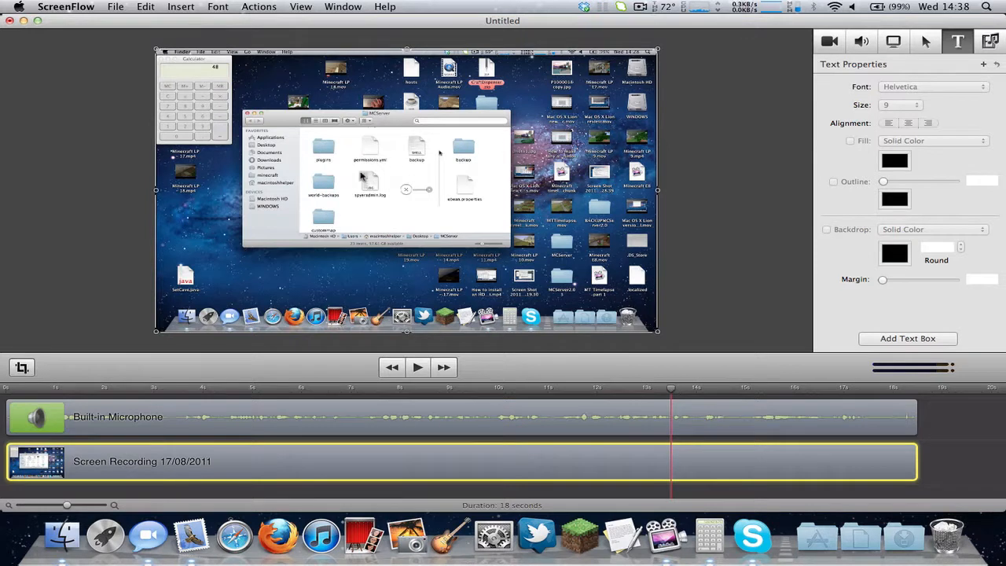
left_click_drag(638, 390, 584, 393)
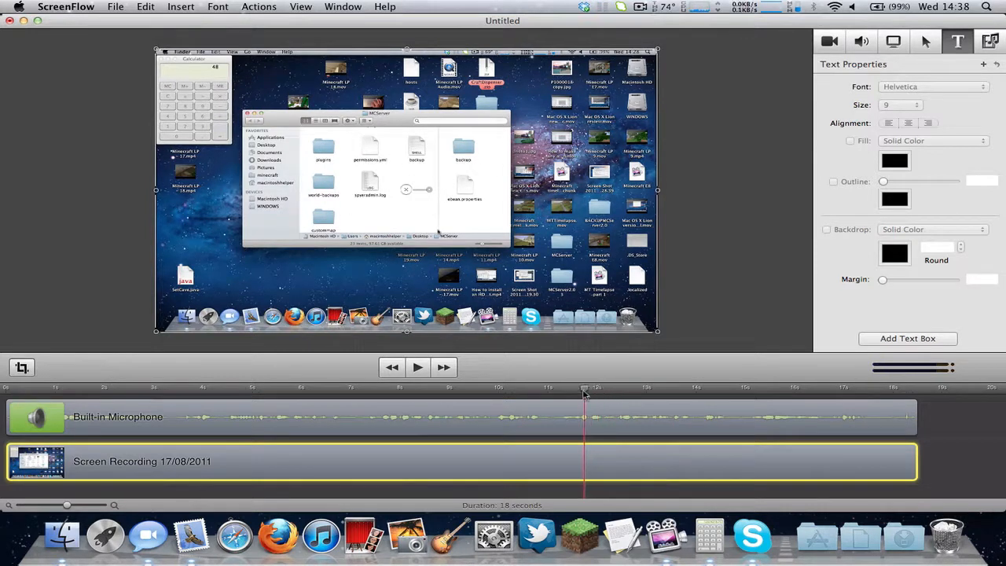
left_click(706, 255)
left_click(888, 338)
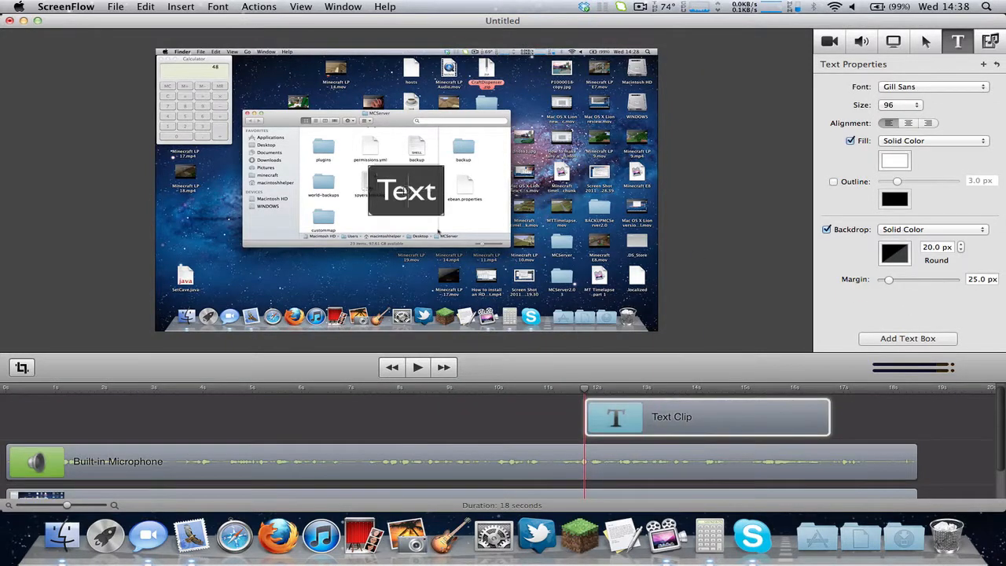
Blank the placeholder text, widen the box, set size 288 and centre it over Finder.
double_click(403, 190)
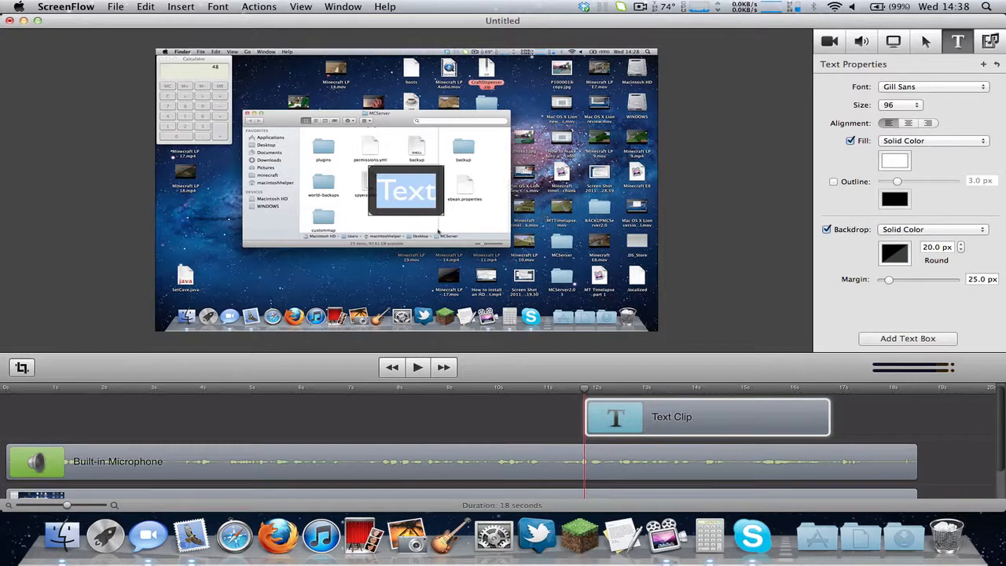
left_click(722, 226)
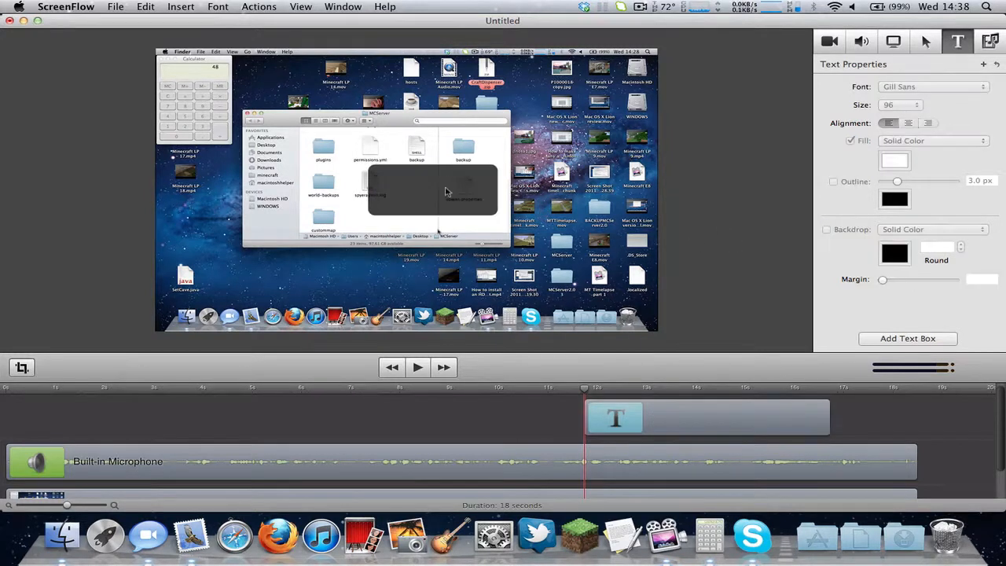
left_click(446, 191)
left_click_drag(498, 191, 469, 182)
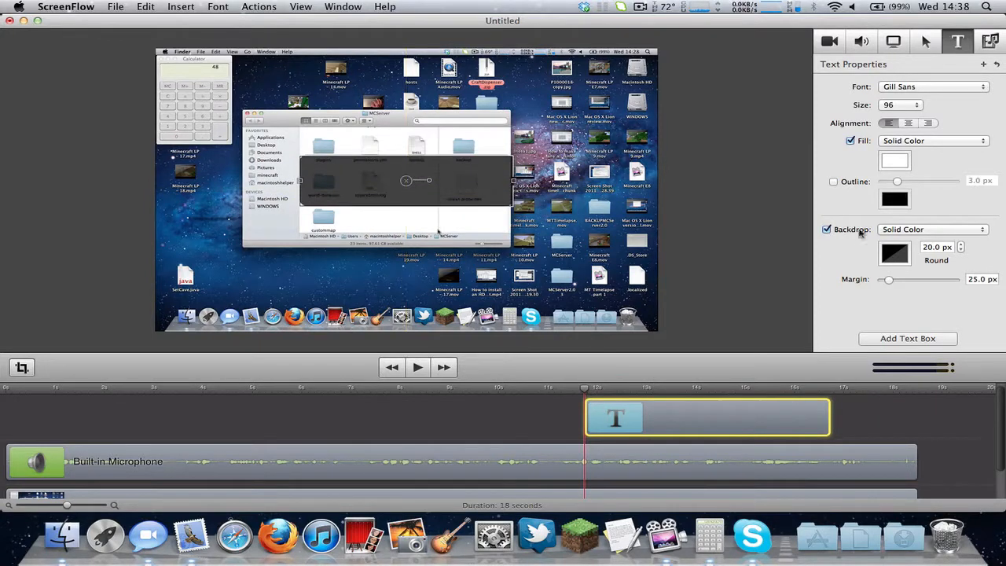
left_click(915, 105)
left_click(894, 120)
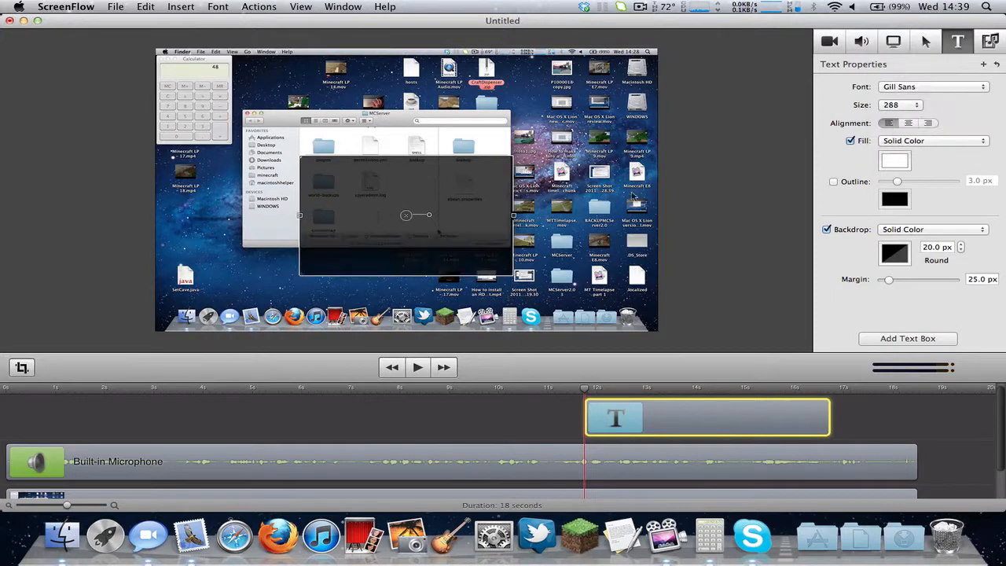
left_click_drag(492, 229, 488, 197)
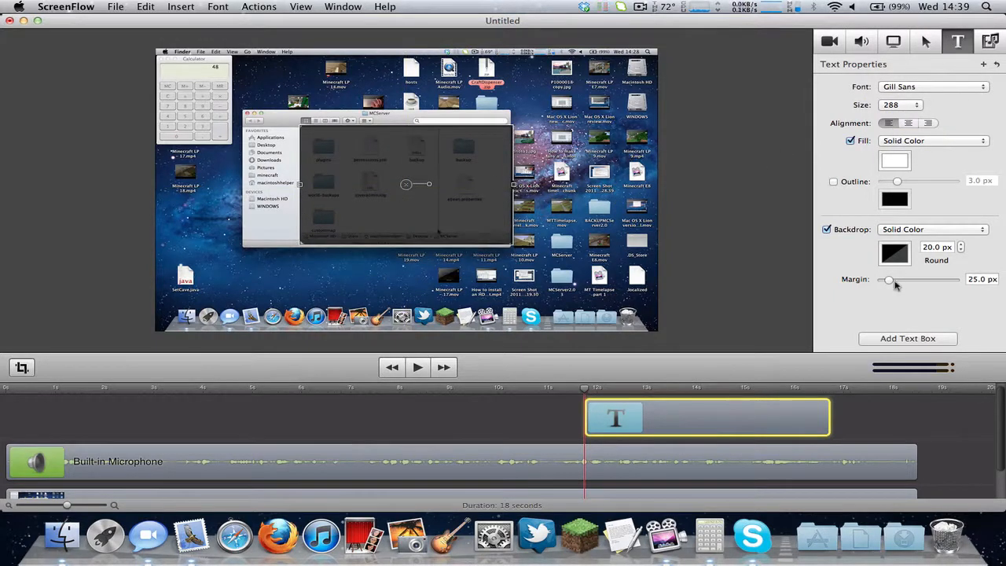
Make the text box's black backdrop fully opaque.
left_click(894, 252)
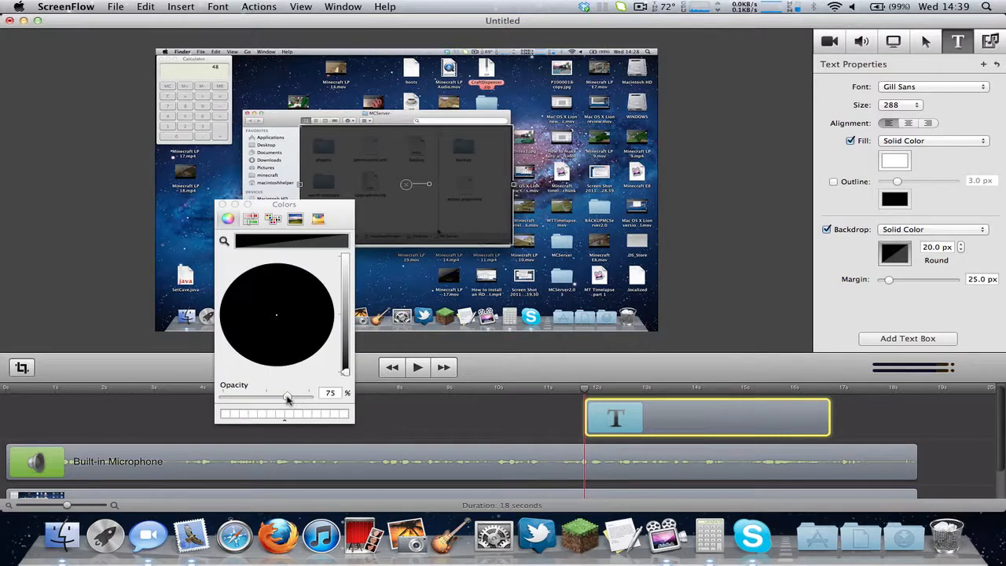
left_click_drag(288, 395, 348, 395)
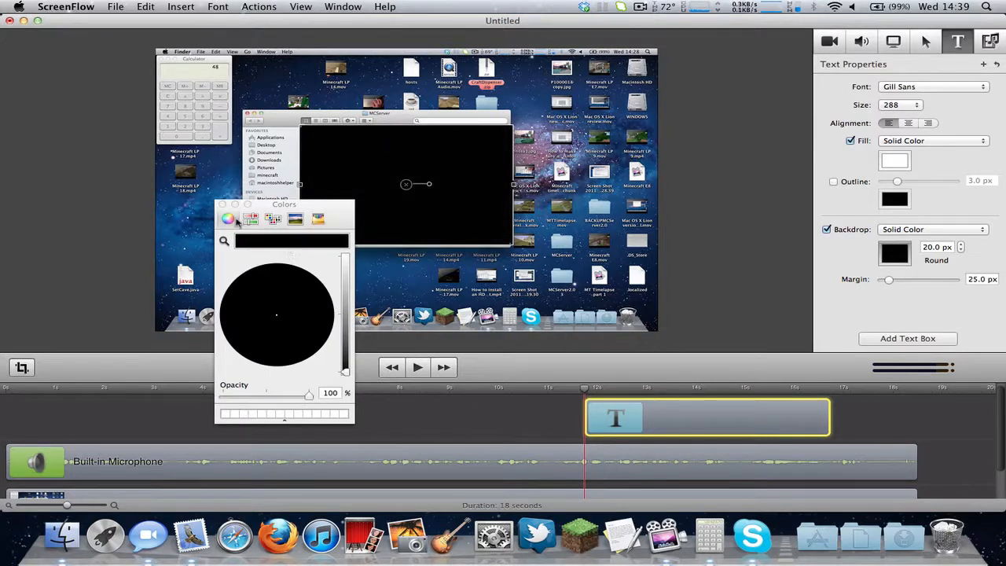
left_click(223, 206)
left_click(670, 249)
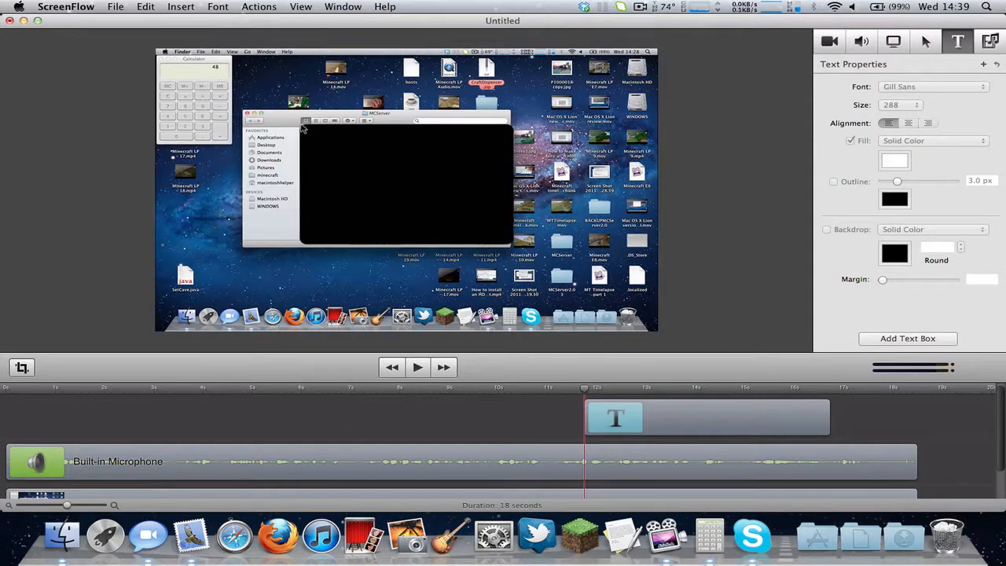
Try several backdrop corner radii, including 100 px, and finish at 0 px.
left_click(323, 148)
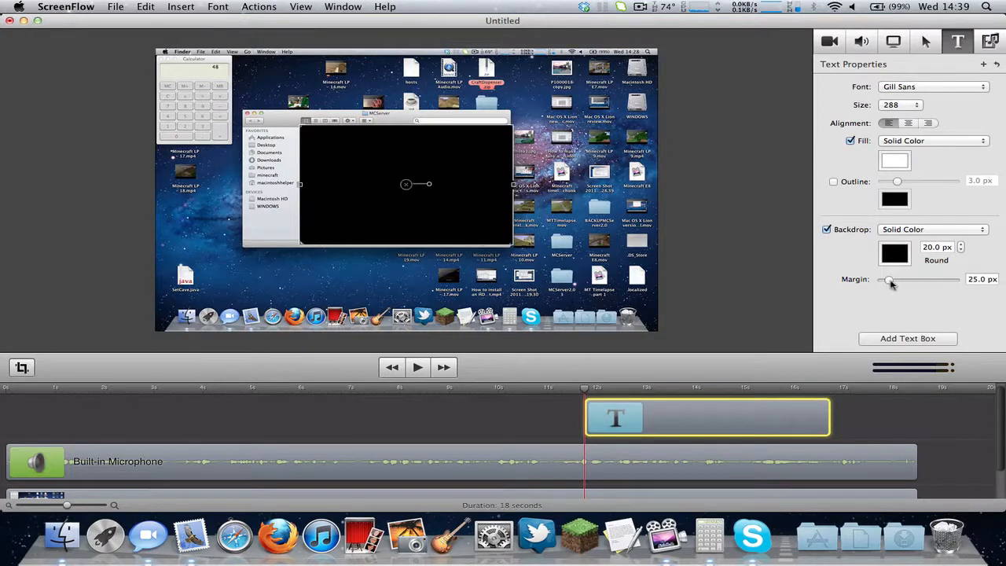
left_click(961, 250)
left_click(960, 249)
left_click(960, 249)
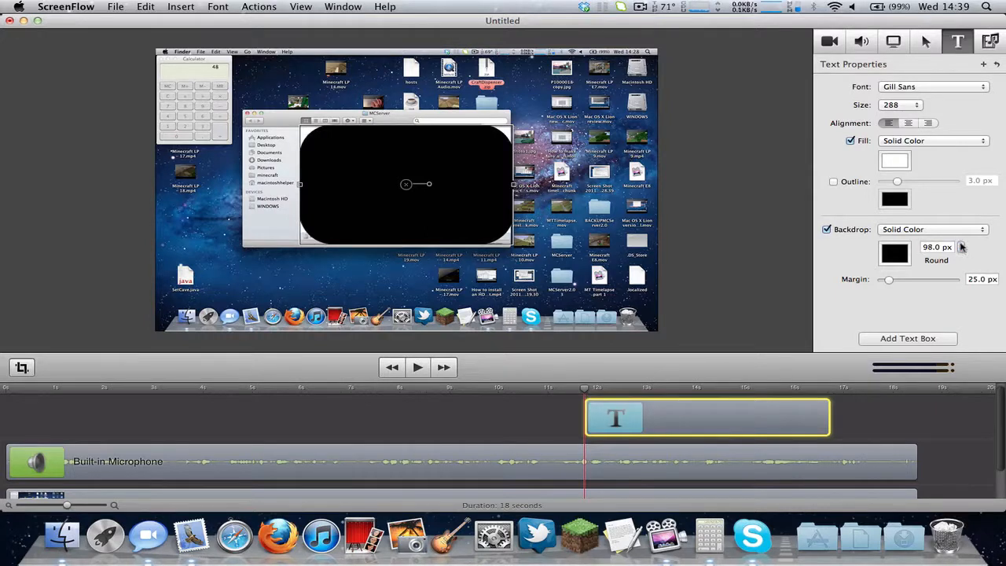
left_click(960, 245)
left_click(961, 245)
left_click(738, 225)
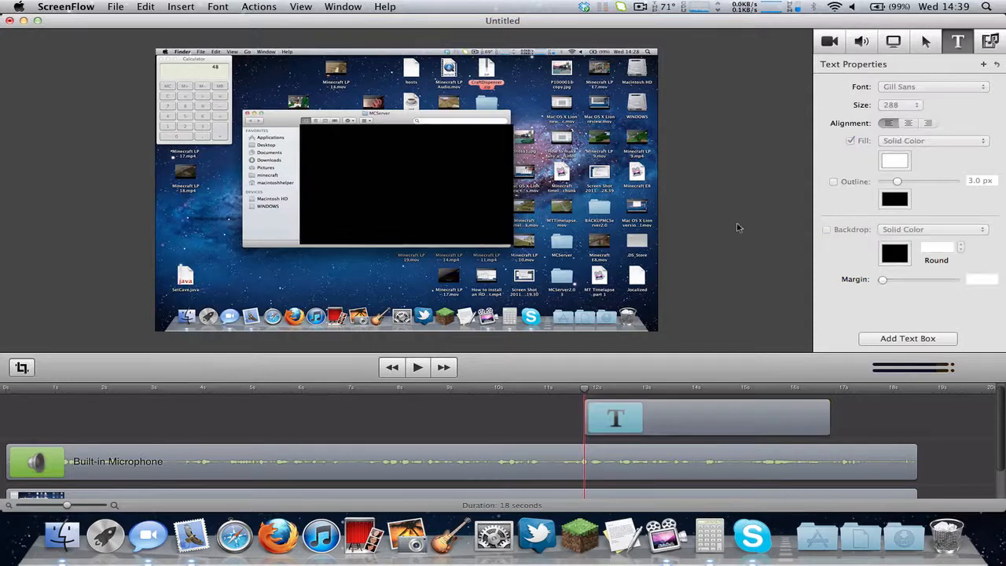
left_click(484, 198)
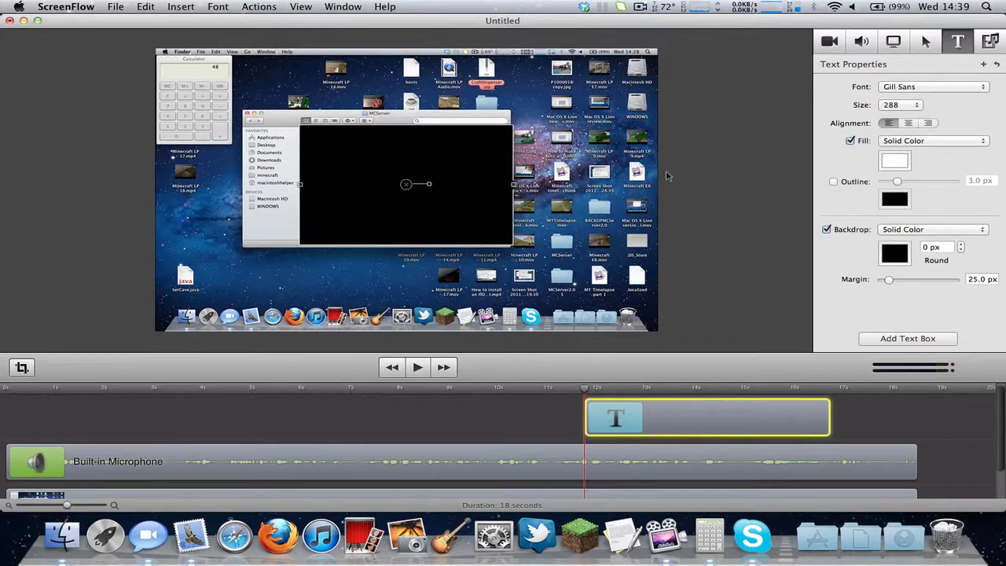
left_click(727, 172)
left_click(468, 177)
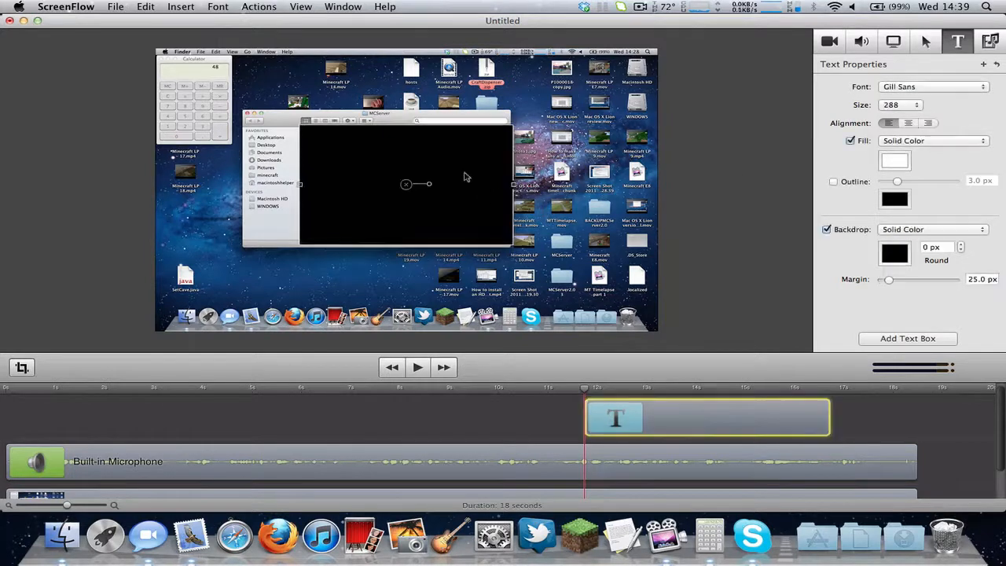
Type Hello World into the text box.
left_click(684, 161)
left_click(411, 184)
double_click(411, 184)
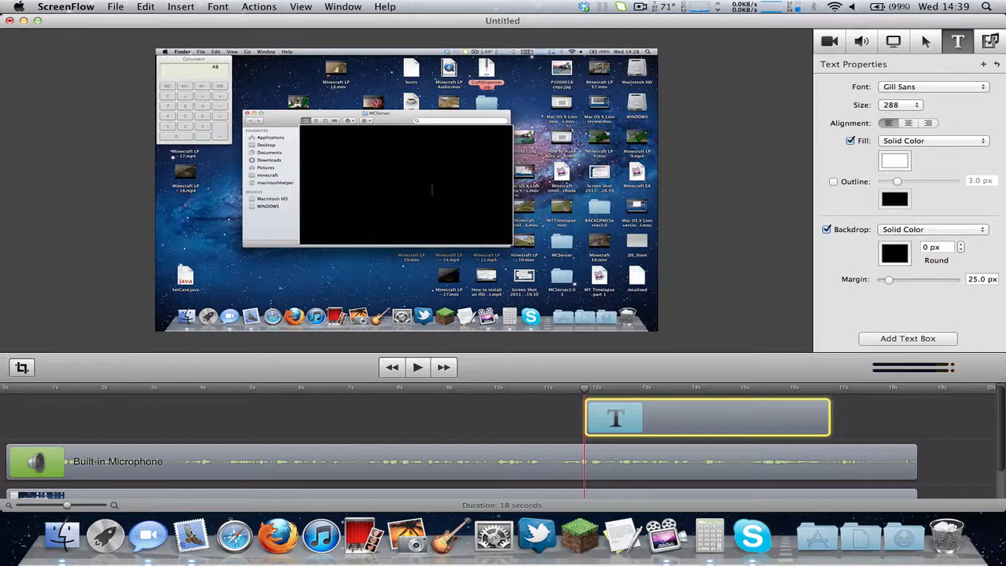
type("Hello World")
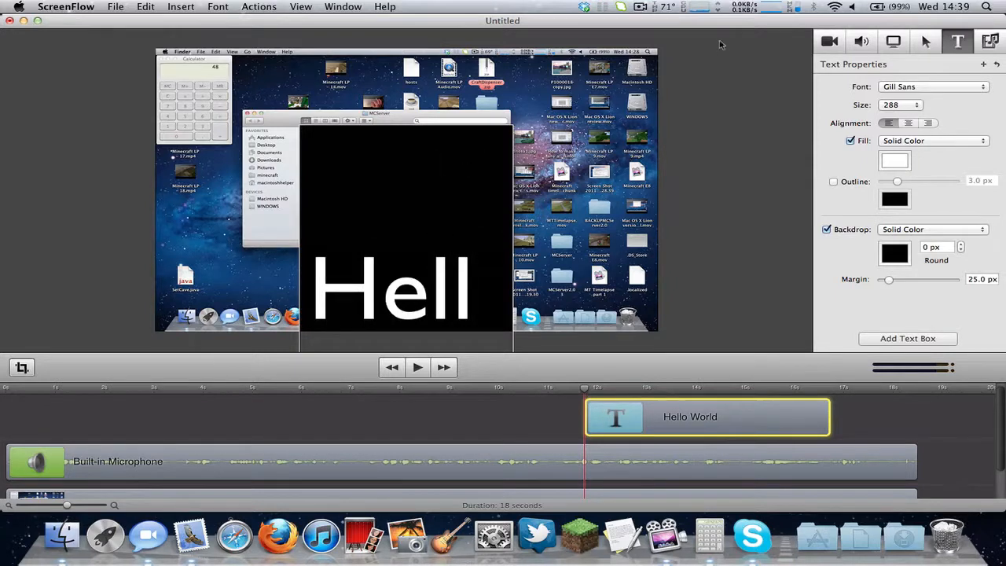
Widen the text box, move it up-left, then delete the text clip.
left_click(714, 135)
left_click_drag(504, 161, 461, 116)
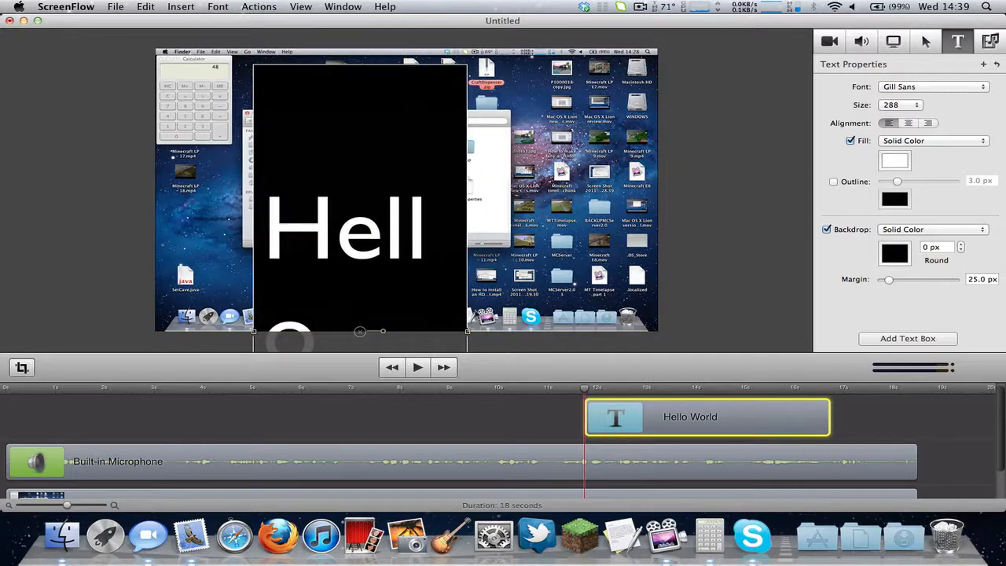
left_click_drag(466, 332, 632, 334)
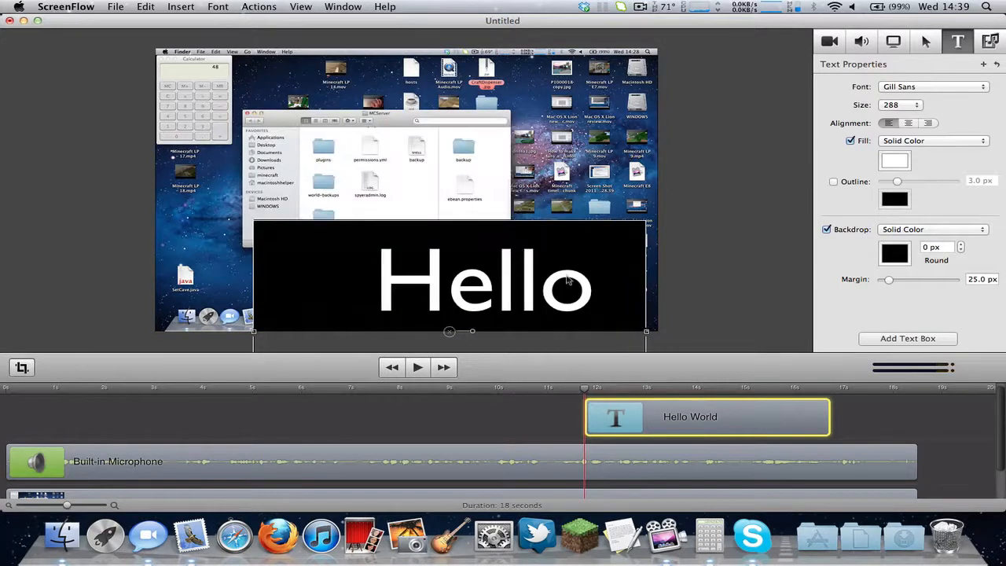
left_click_drag(567, 277, 540, 133)
key("BackSpace")
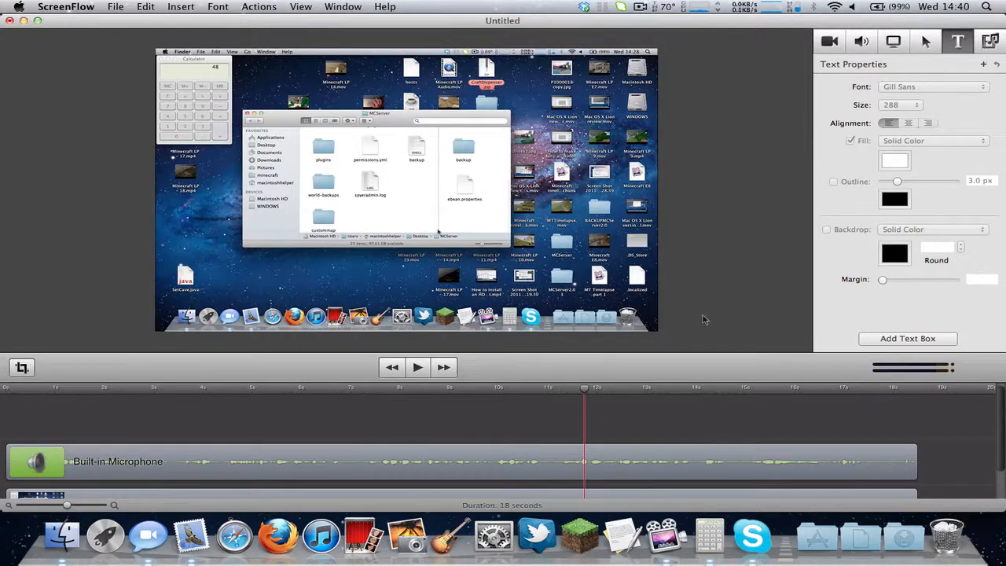
scroll(494, 433, "down", 2)
left_click(188, 440)
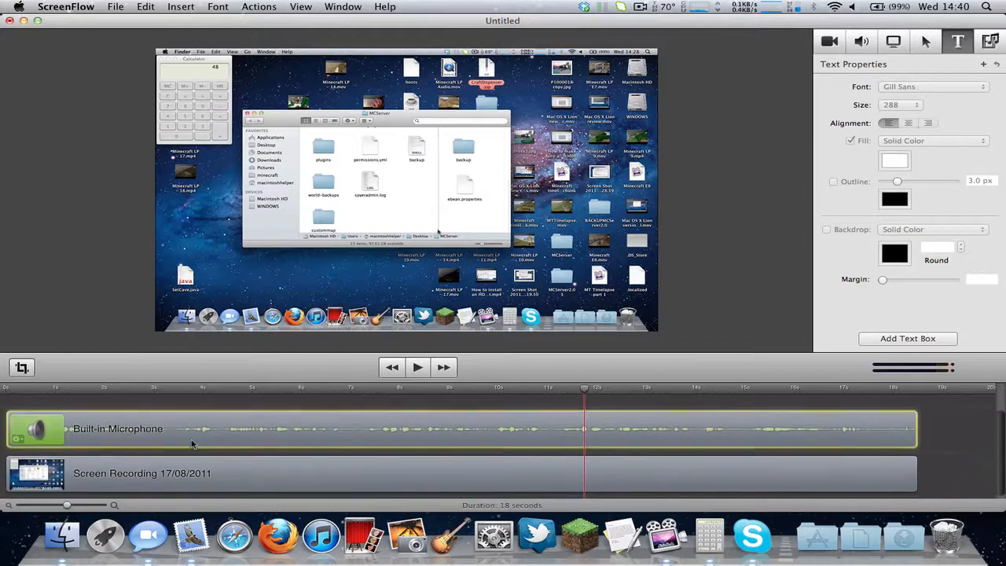
mouse_move(20, 439)
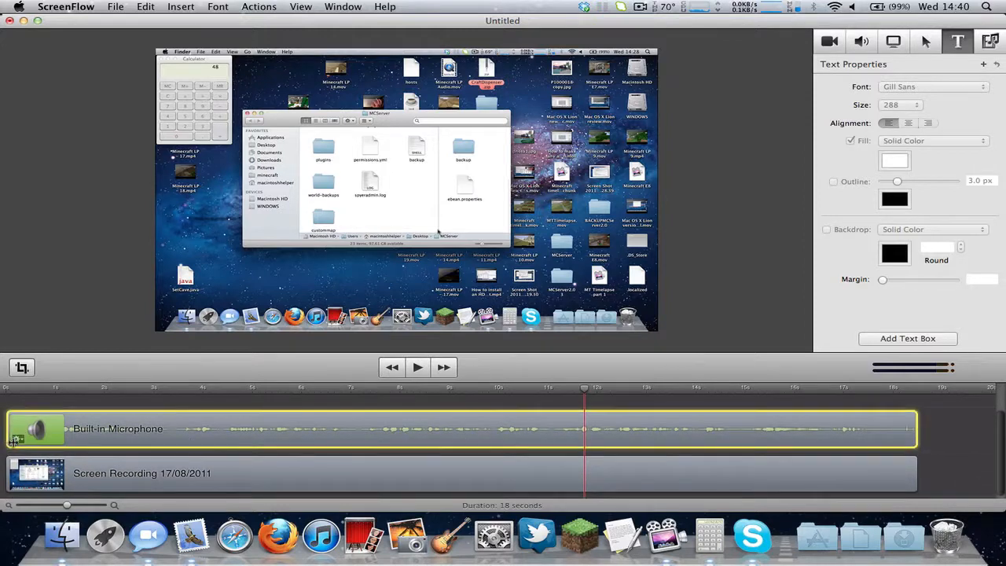
left_click(17, 439)
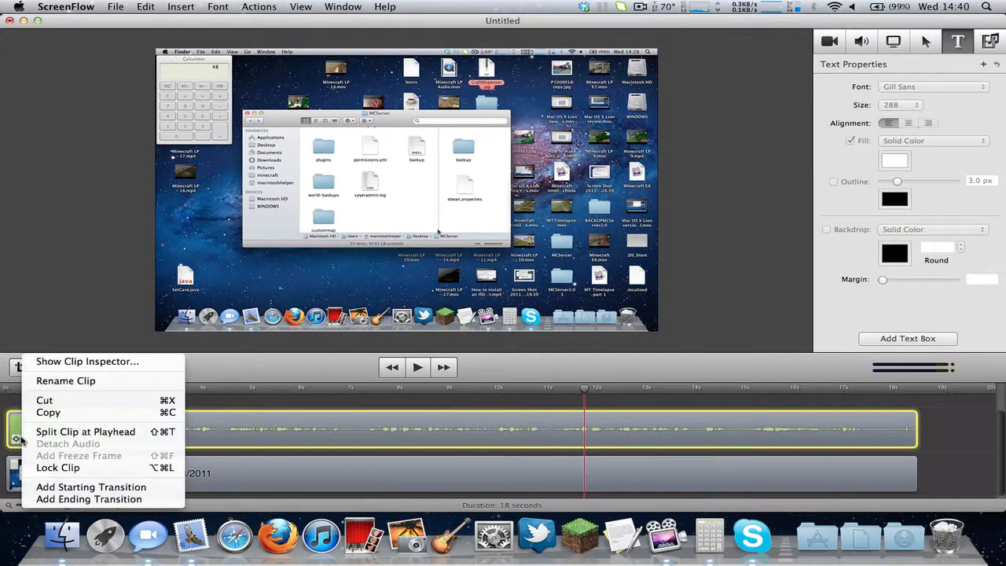
left_click(641, 6)
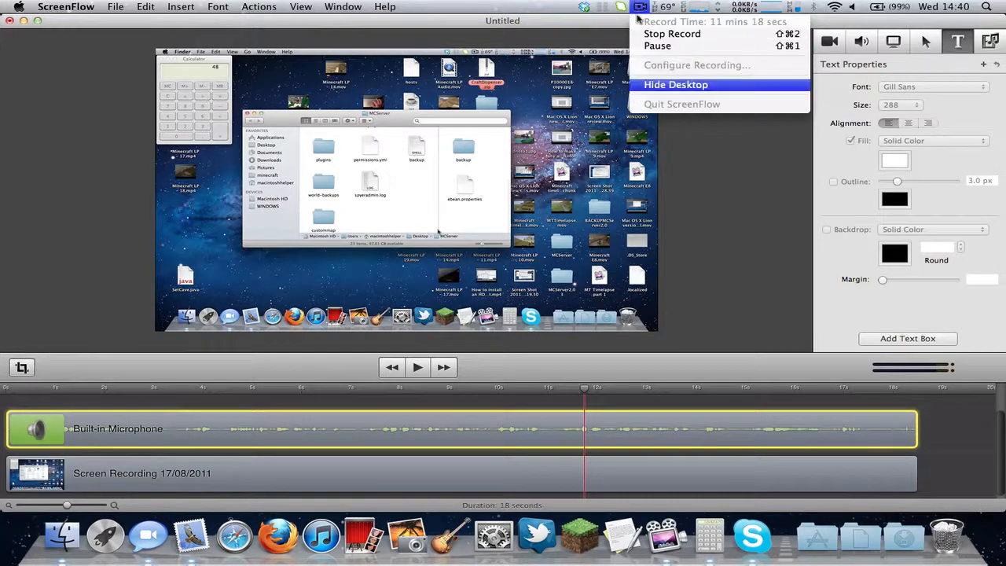
left_click(641, 6)
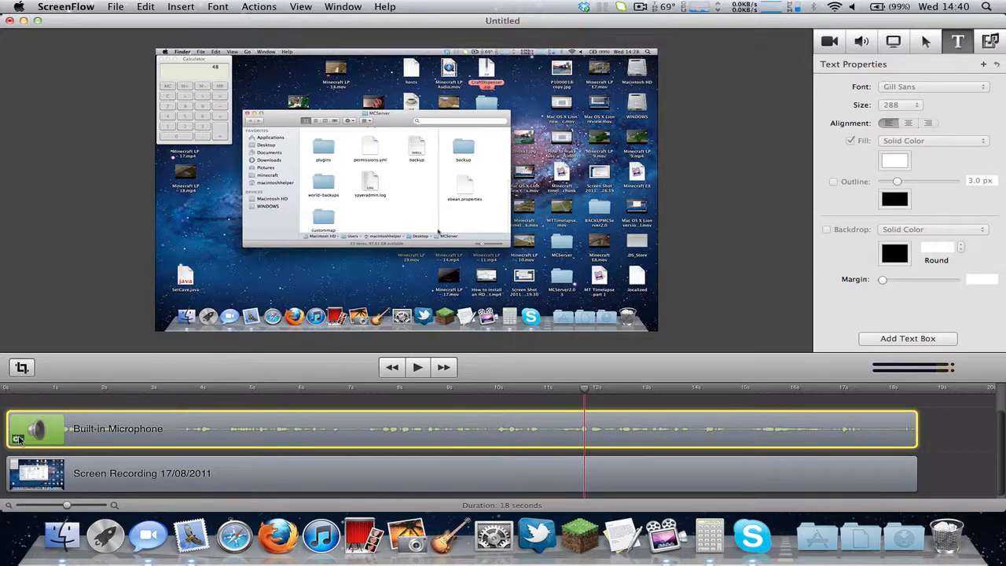
Show the Clip Inspector for the Built-in Microphone clip.
right_click(20, 438)
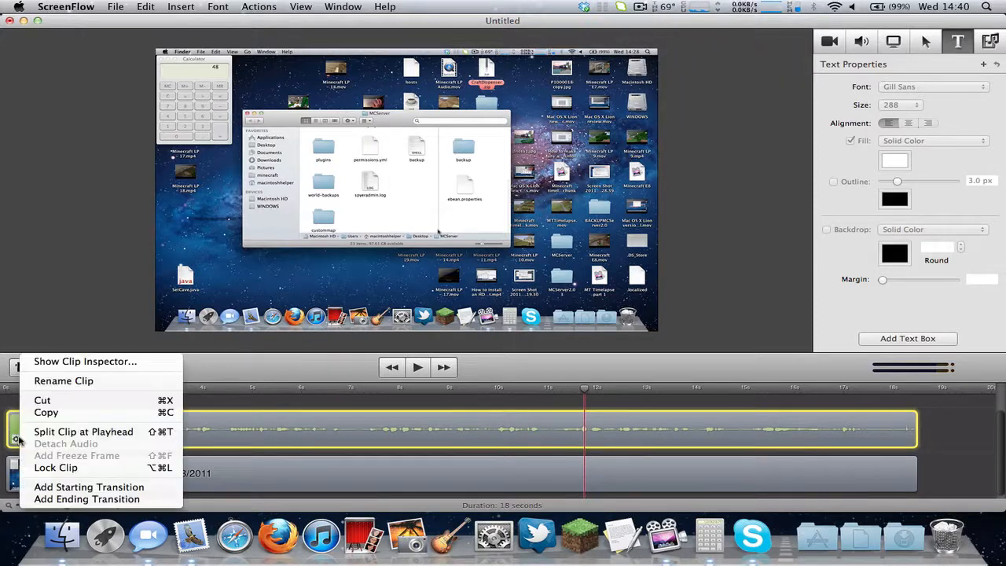
left_click(89, 364)
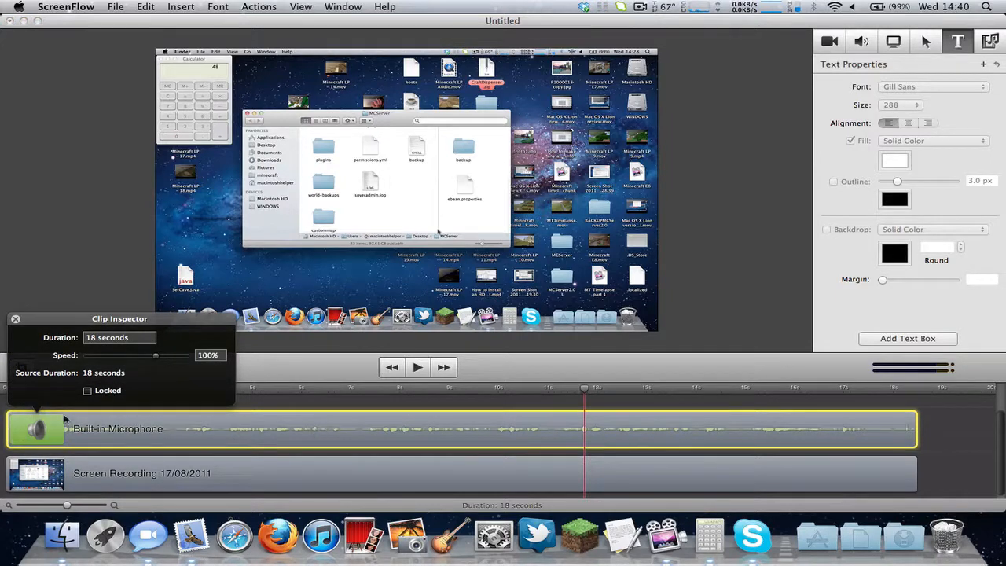
left_click(71, 485)
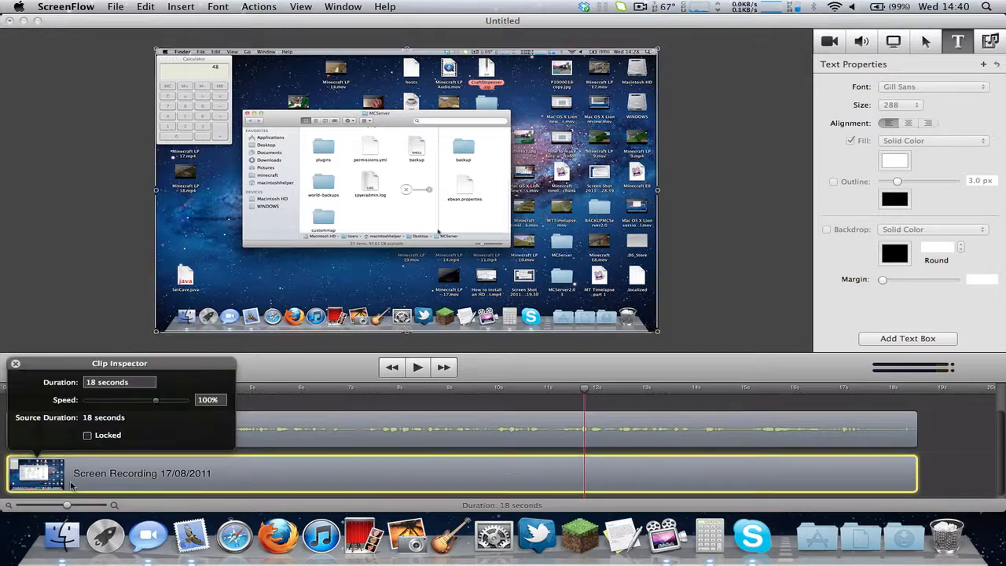
left_click(282, 430)
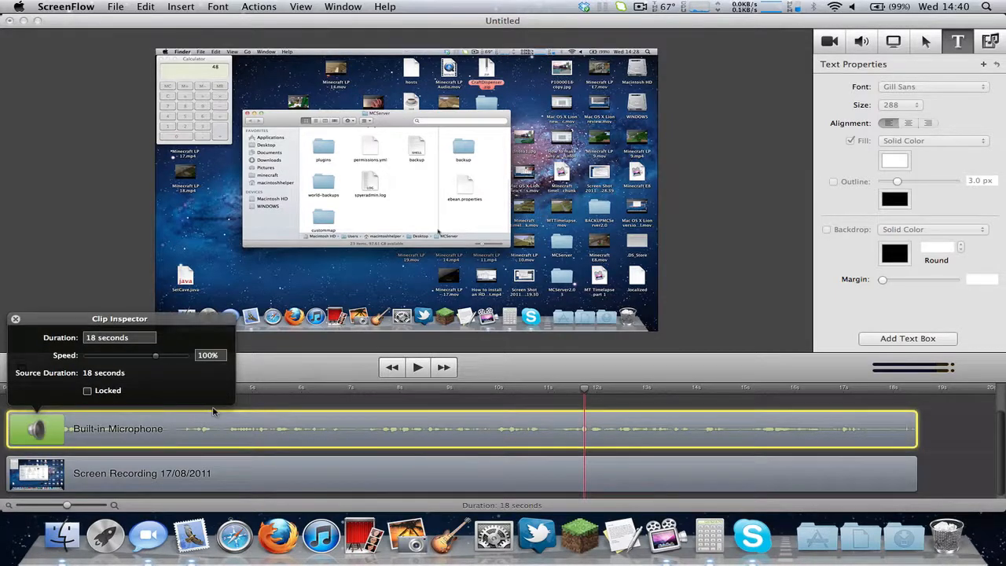
left_click(69, 470)
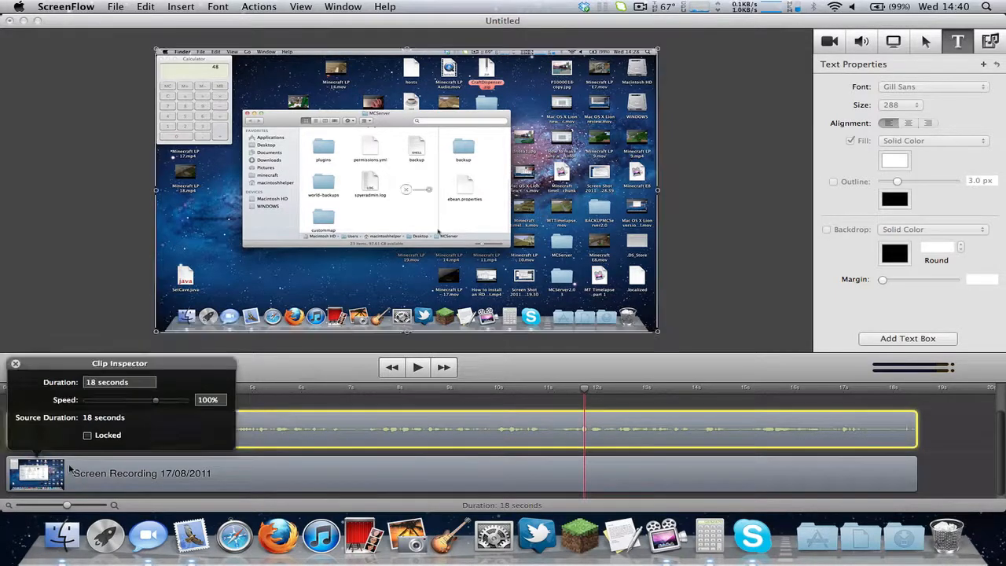
left_click(313, 415)
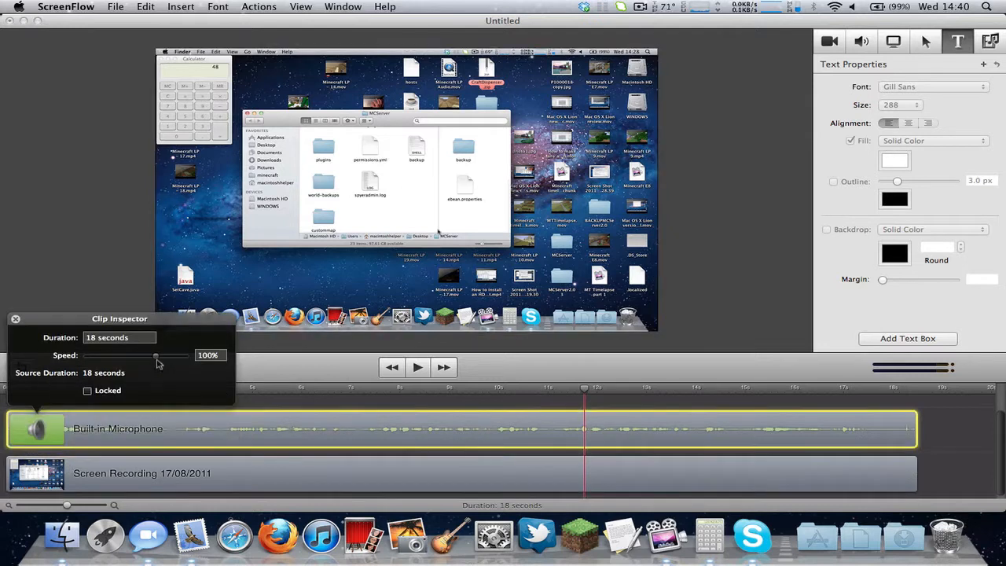
Speed up the microphone clip and set its duration to 1 second.
left_click_drag(156, 358, 86, 358)
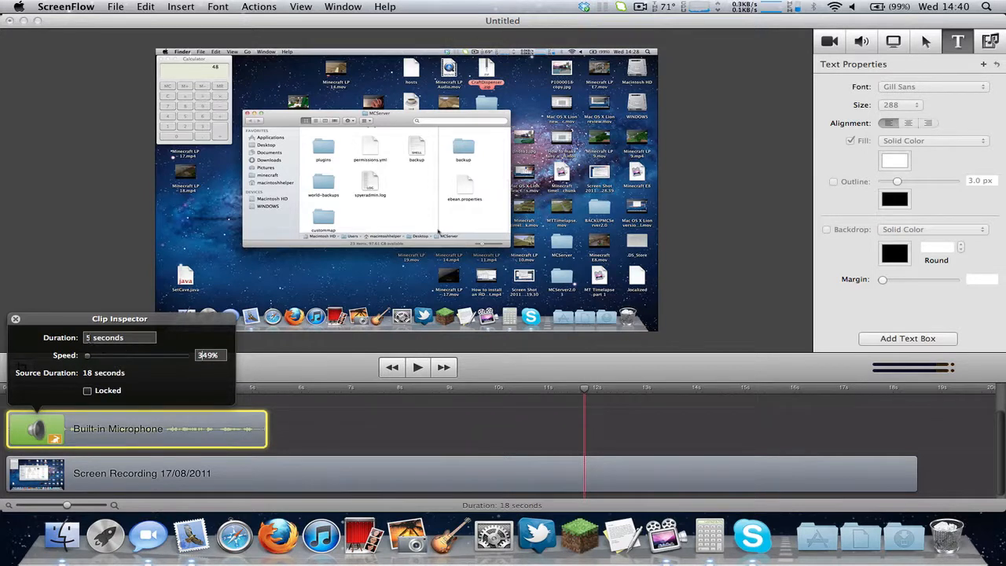
left_click(88, 338)
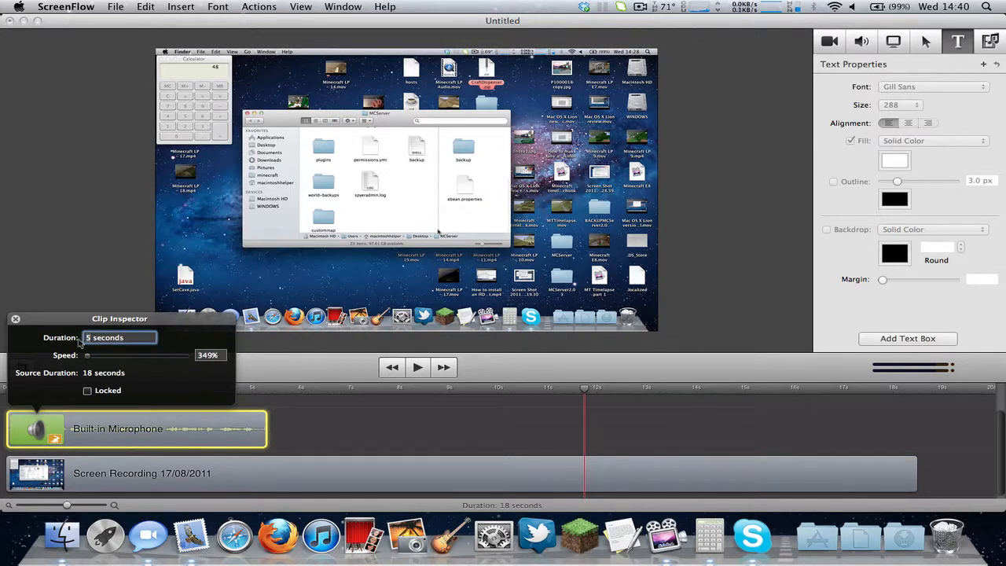
key("Delete")
type("1")
key("Return")
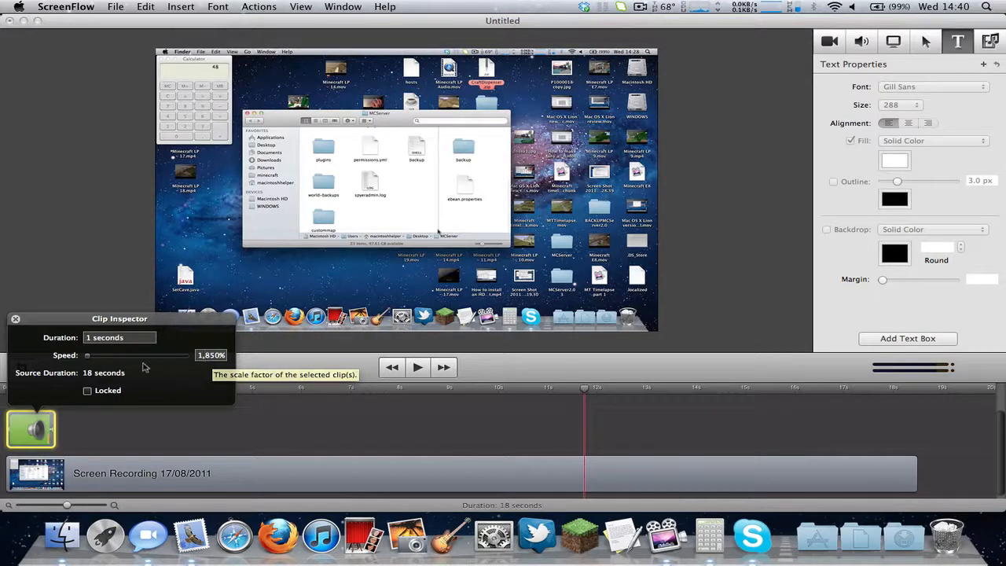
Slow the clip to 4% speed and try an 8 hours duration.
left_click_drag(142, 360, 187, 358)
left_click(202, 360)
key("shift+Tab")
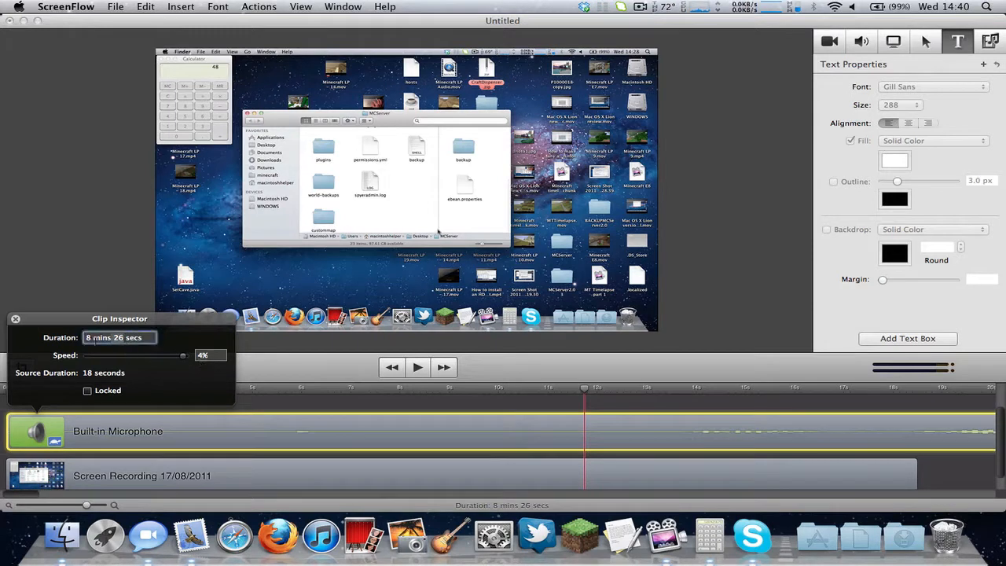
type("8 h")
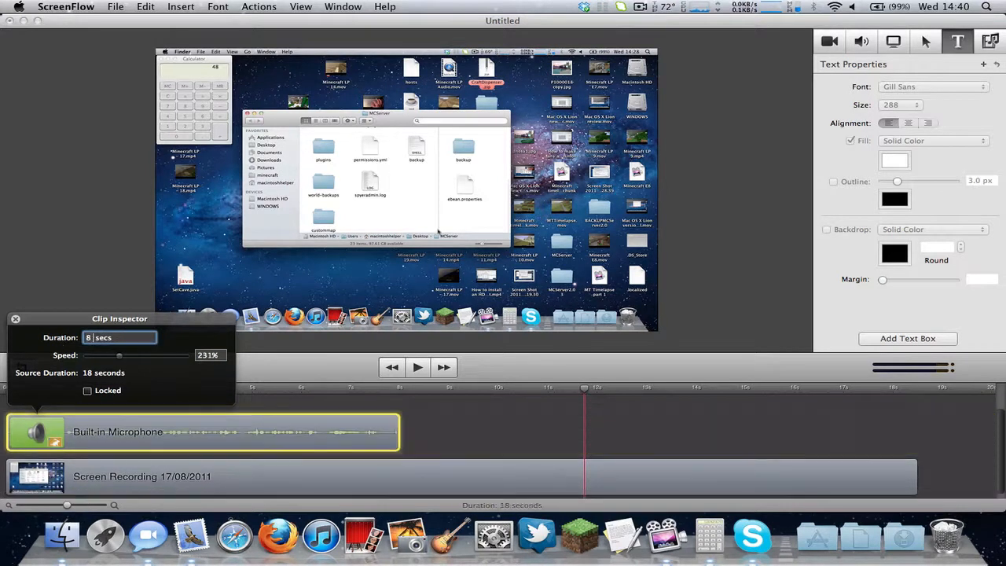
type("ours 9")
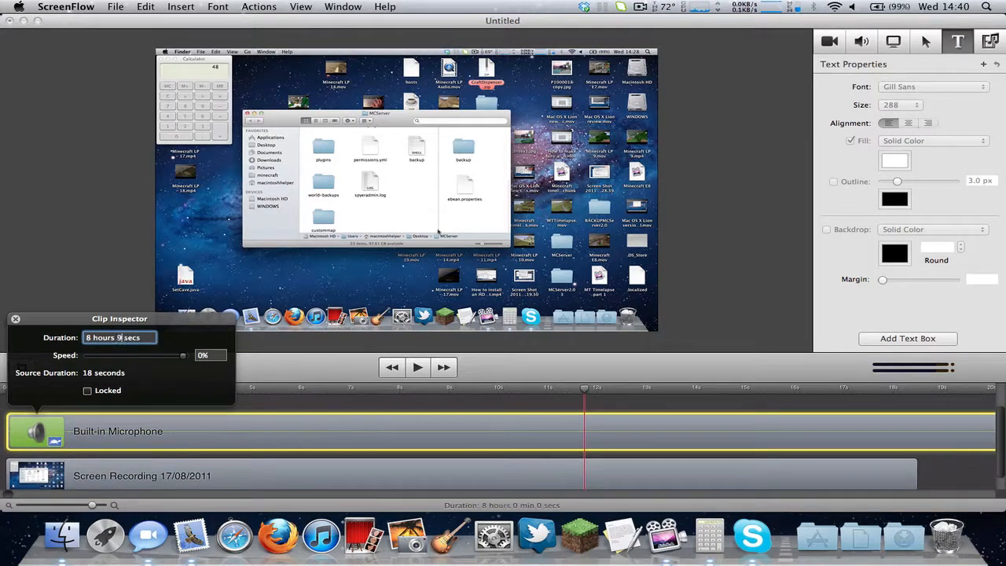
left_click(210, 359)
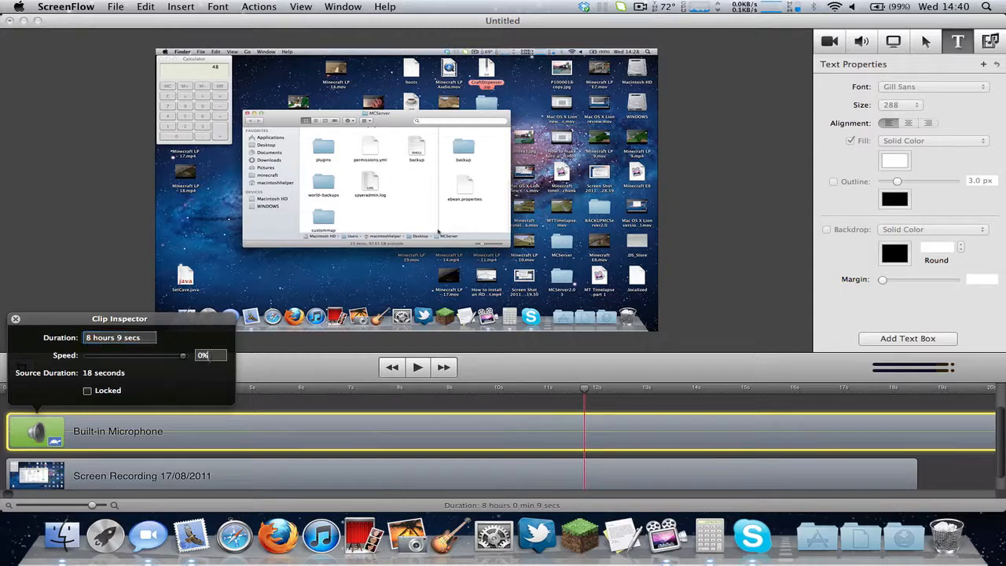
Raise the speed from 10% until the clip lasts 5 seconds at 349%.
left_click(124, 338)
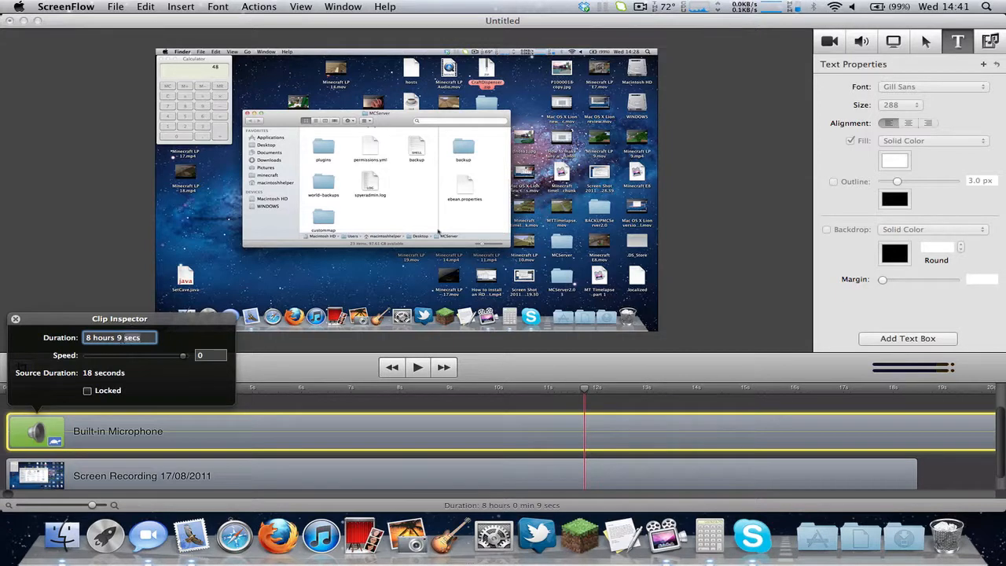
left_click(122, 338)
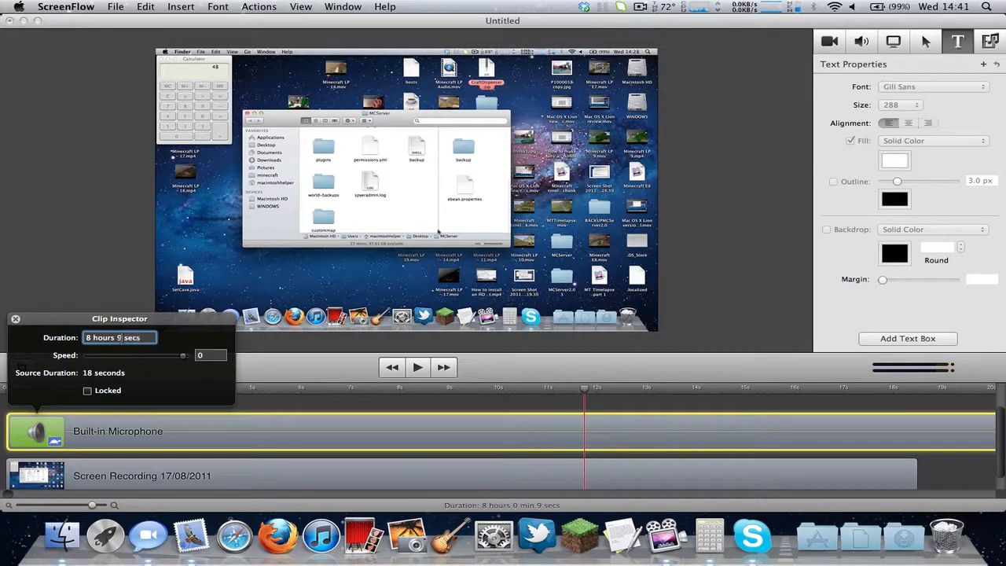
left_click(189, 358)
left_click_drag(188, 359, 87, 357)
left_click(339, 427)
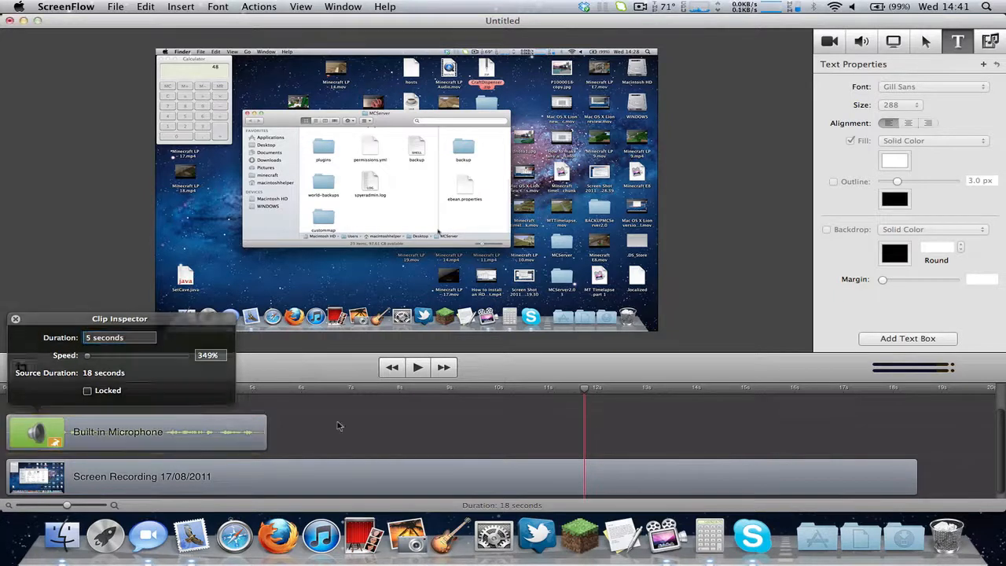
left_click(15, 388)
key("space")
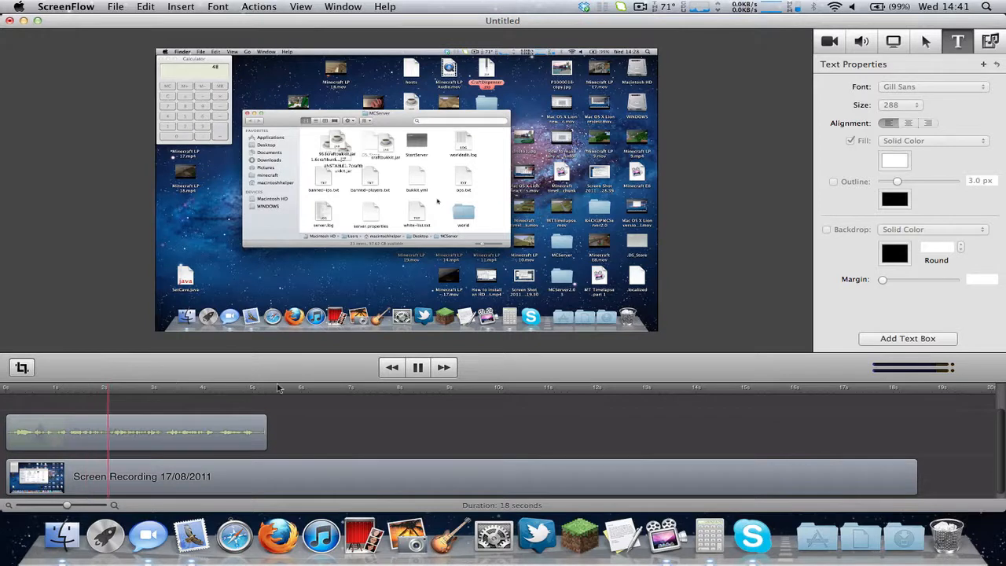
key("space")
key("XF86AudioRaiseVolume")
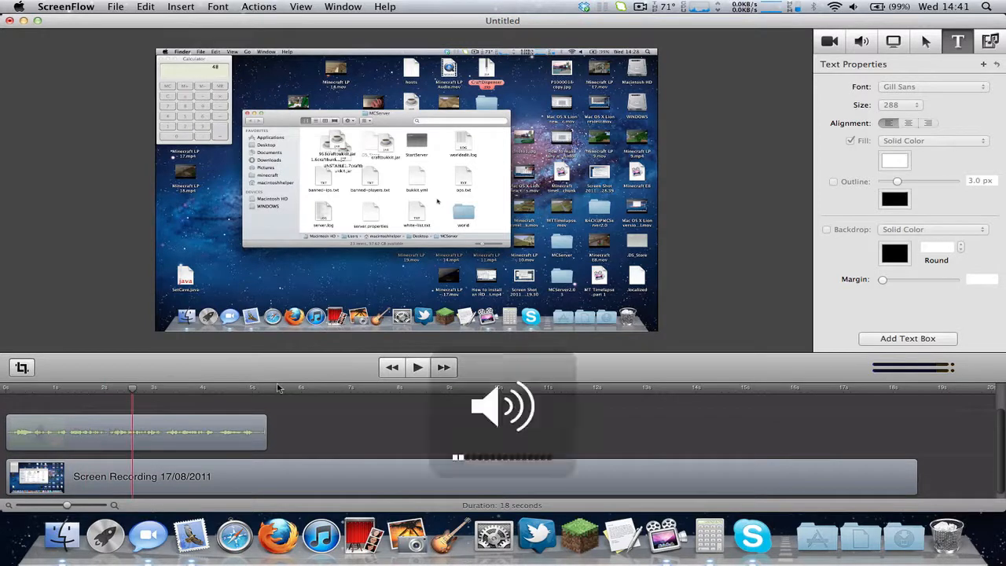
left_click(5, 389)
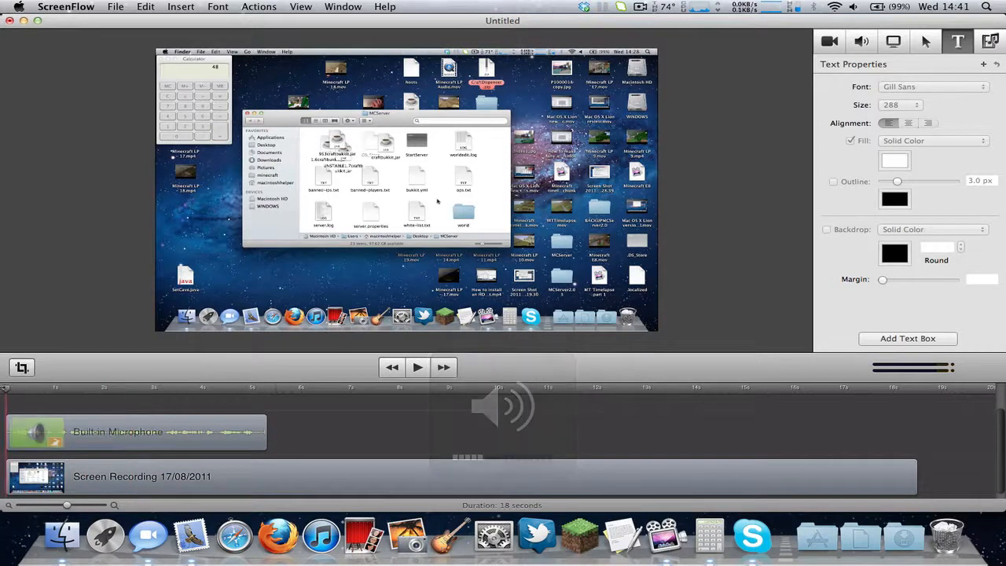
key("space")
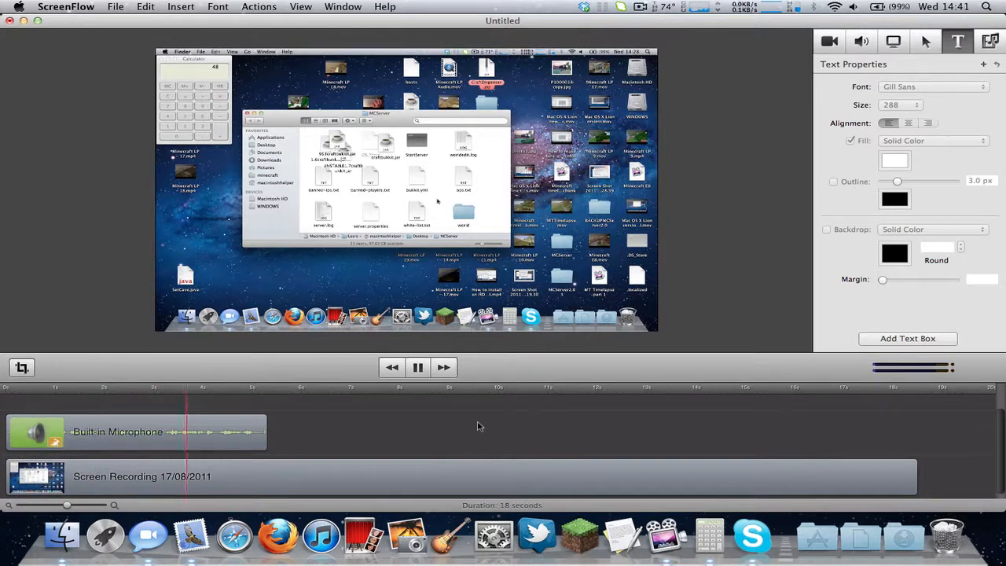
key("space")
left_click(388, 471)
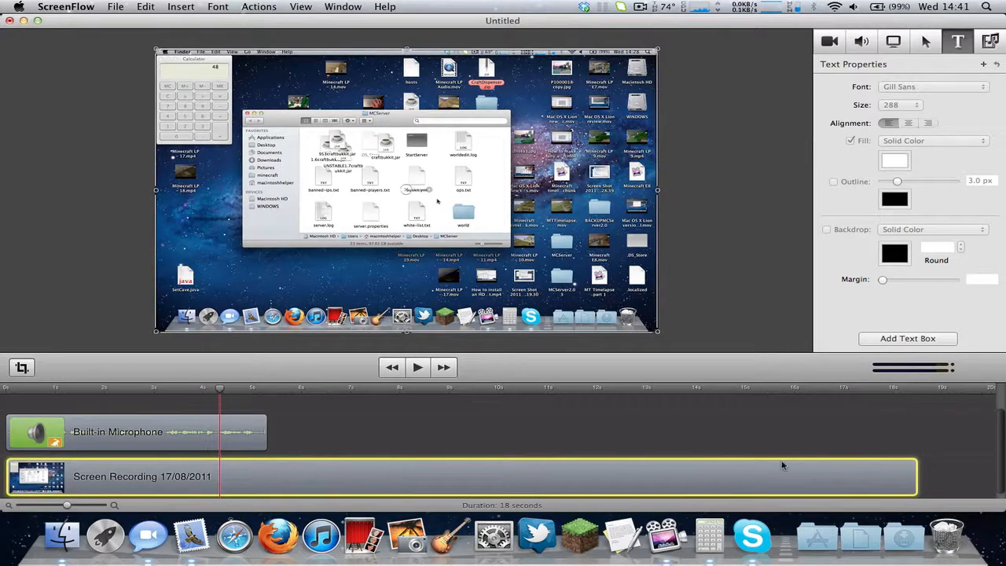
Set the Screen Recording clip's speed to 349%.
double_click(239, 488)
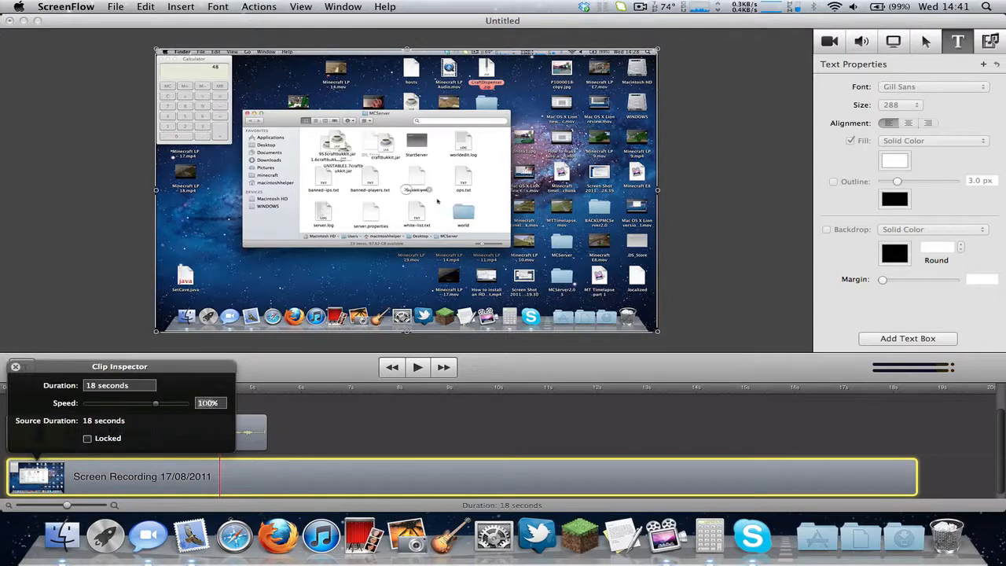
type("349")
key("Return")
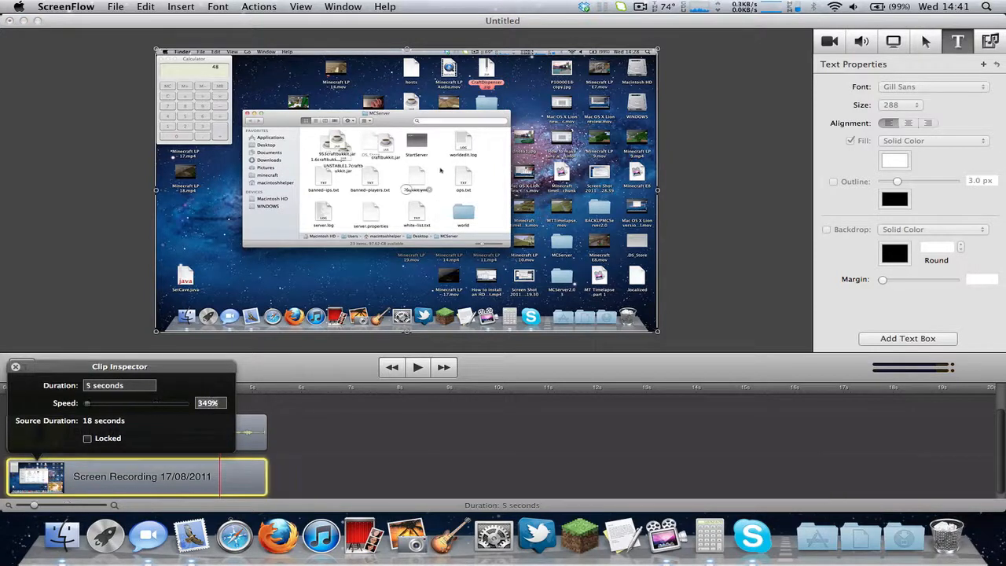
left_click(323, 438)
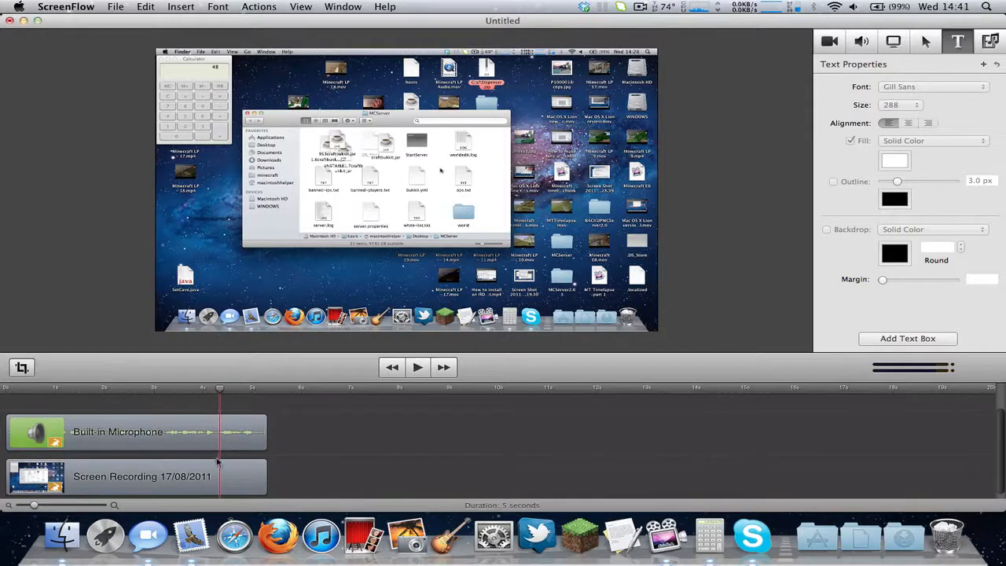
Play back the shortened 5-second recording.
left_click_drag(140, 387, 1, 379)
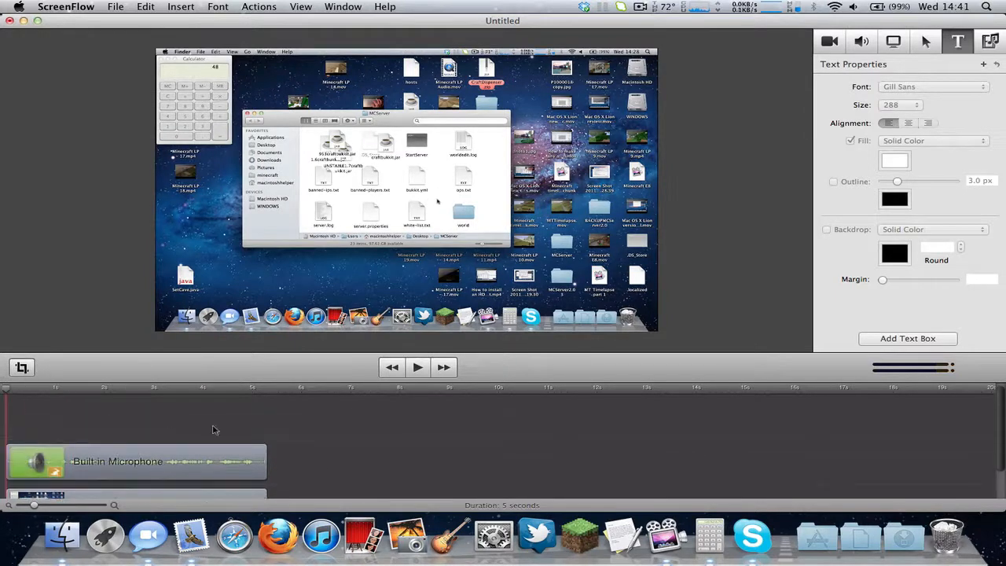
scroll(213, 428, "down", 4)
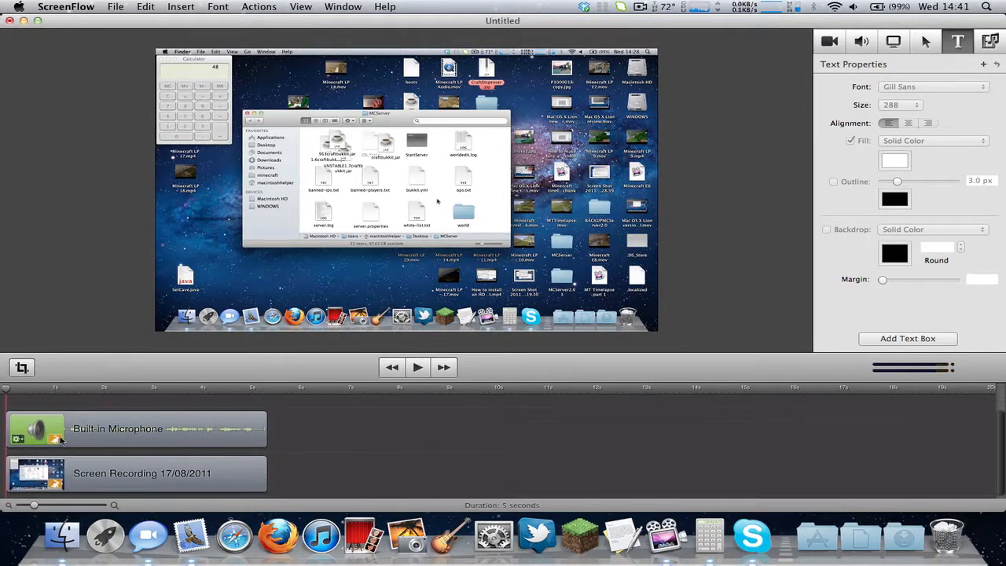
left_click(418, 367)
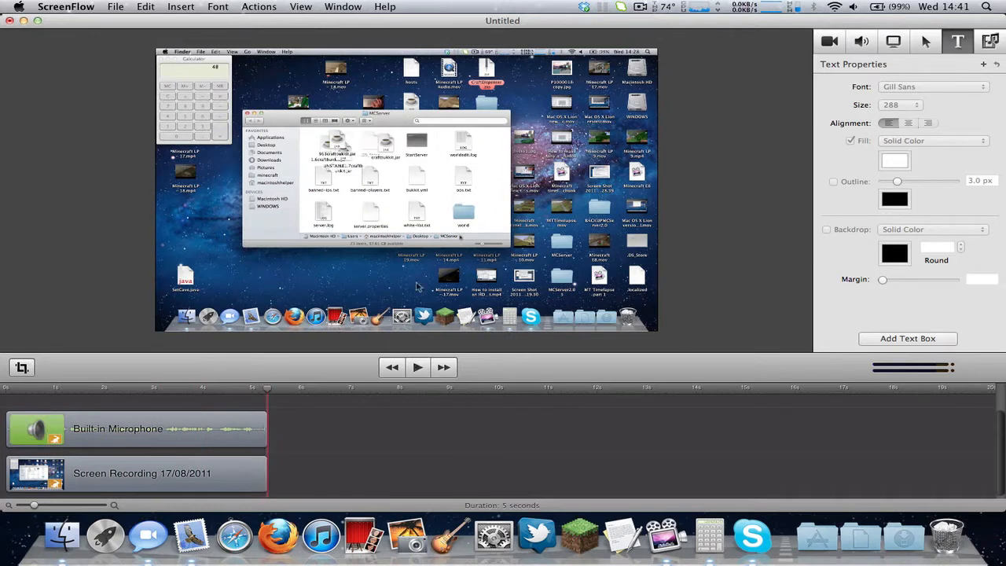
left_click_drag(268, 392, 4, 386)
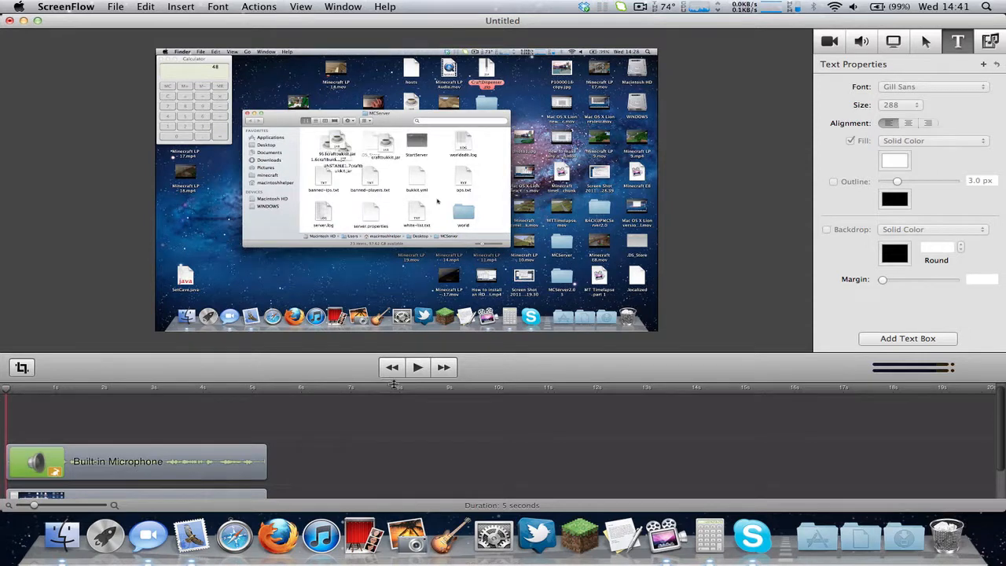
scroll(382, 427, "down", 3)
double_click(194, 441)
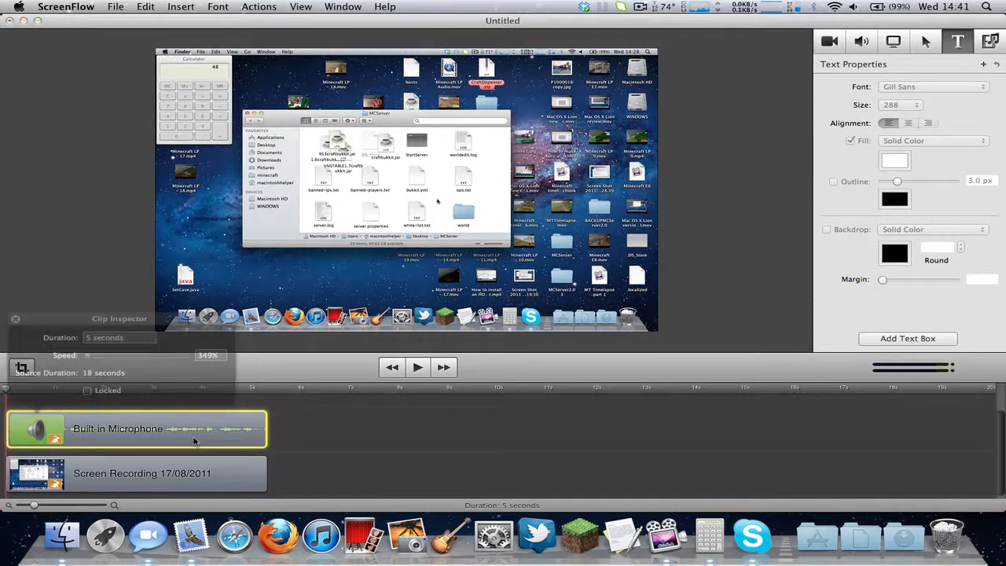
Try 0.1 s and 0.01 s microphone durations and dismiss the invalid-duration warning.
left_click(93, 337)
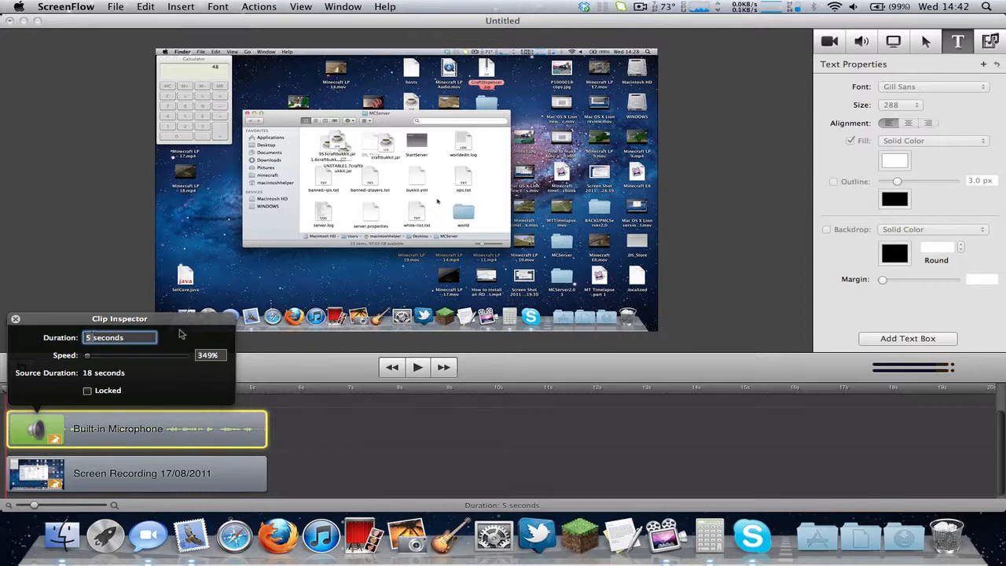
type("0.1")
key("Return")
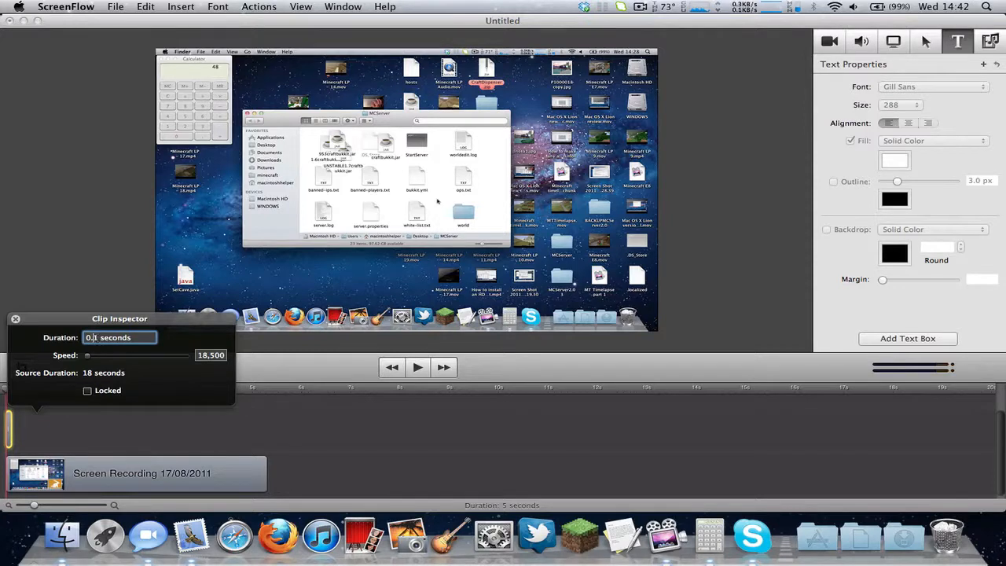
type("0")
key("Return")
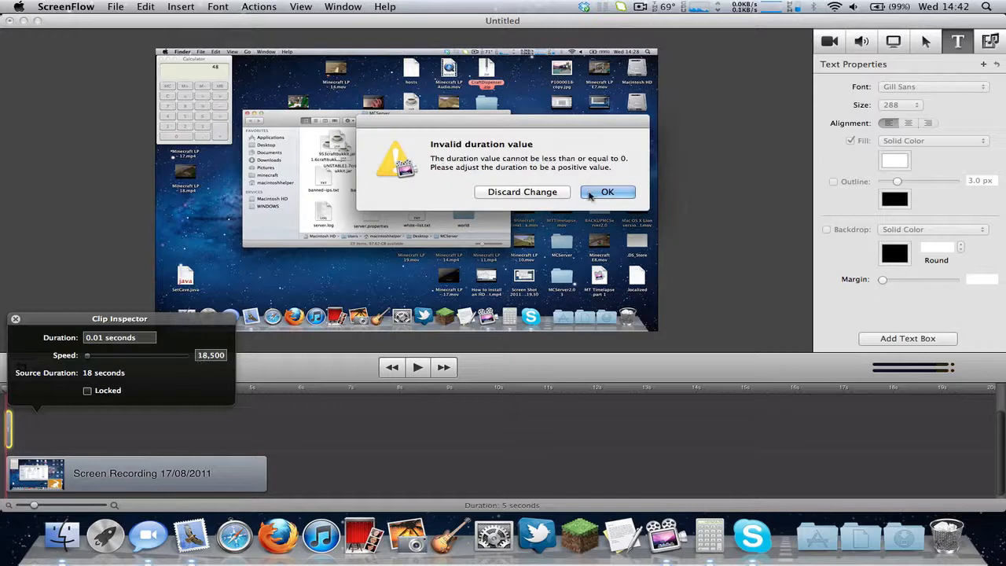
left_click(607, 193)
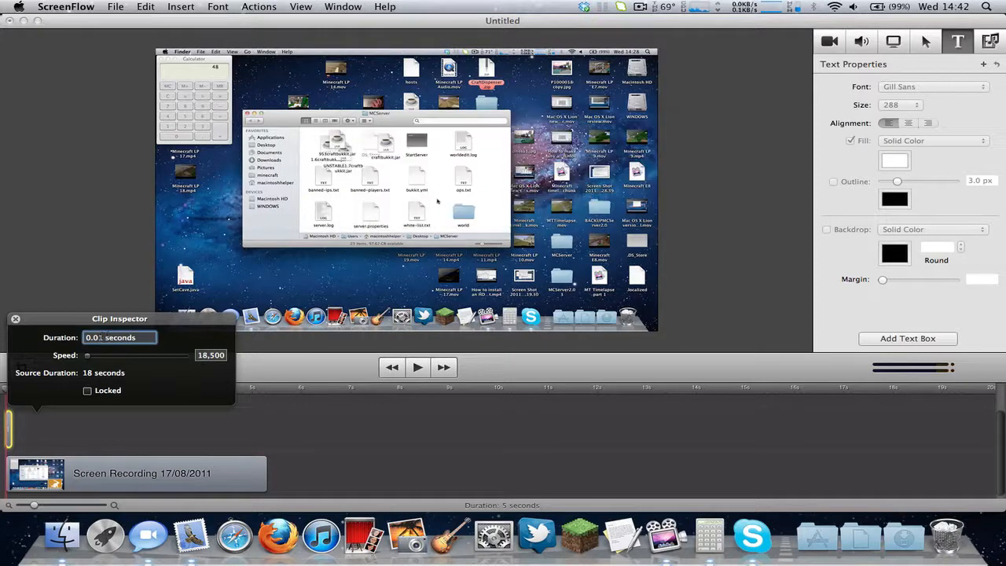
Try 6 seconds, settle on a 5 second duration, and close the Clip Inspector.
key("BackSpace")
type("6")
key("Return")
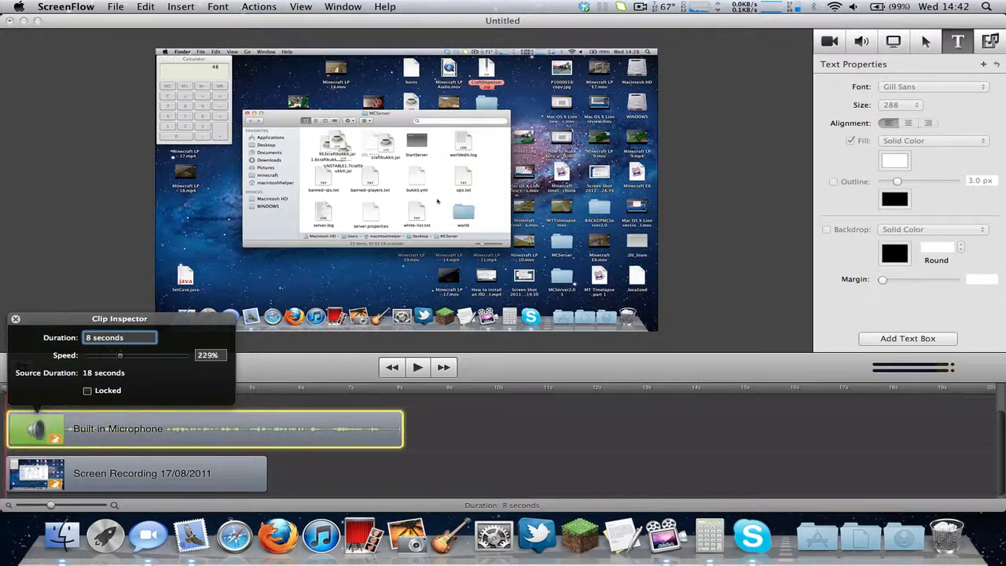
type("5")
key("Return")
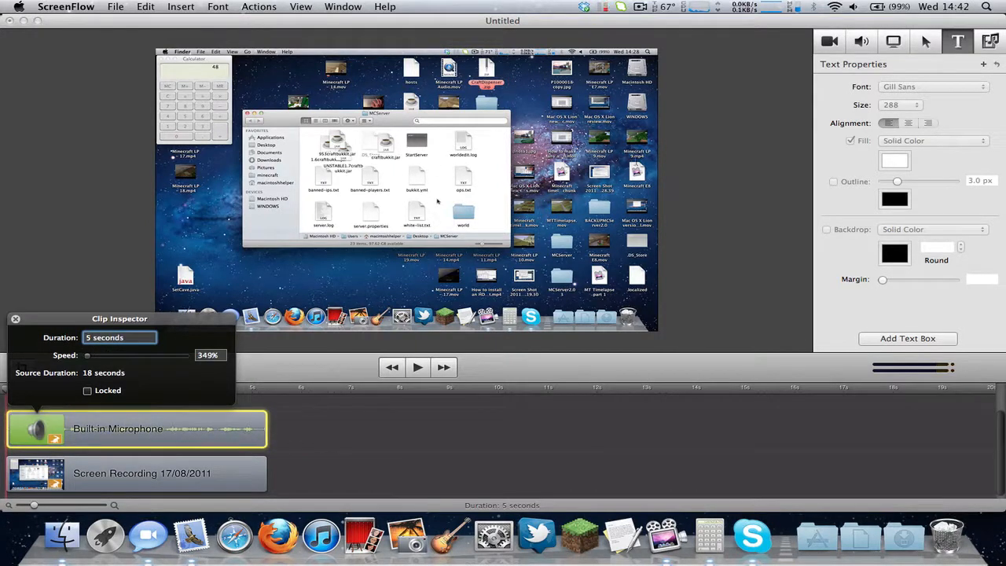
left_click(672, 181)
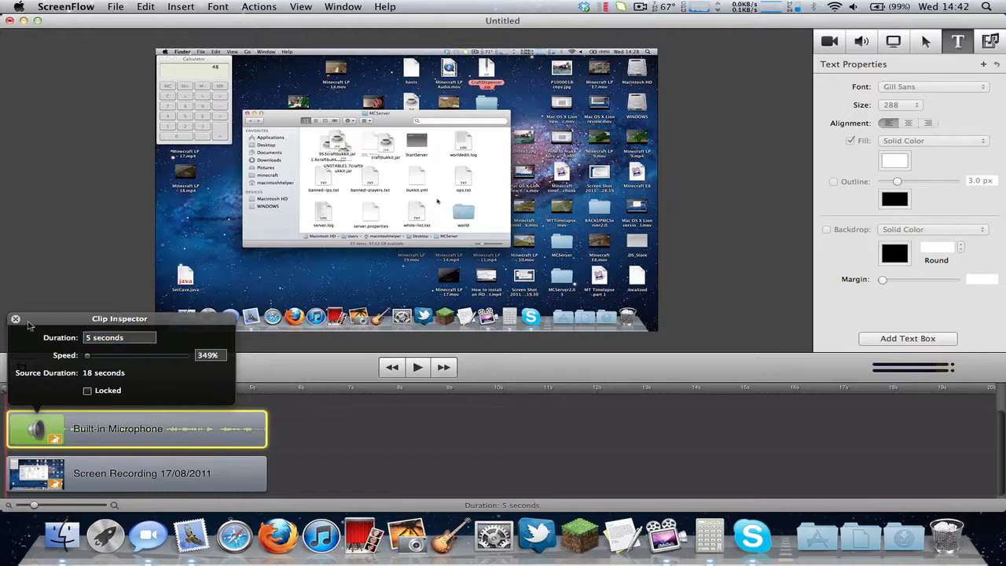
left_click(16, 319)
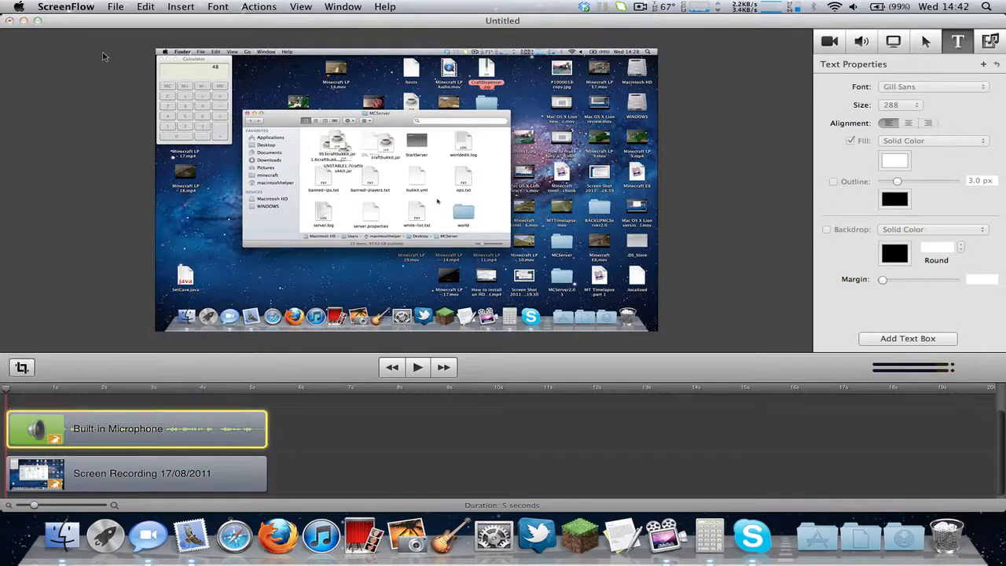
Cancel a media insert and add an ending transition to the microphone clip.
left_click(167, 7)
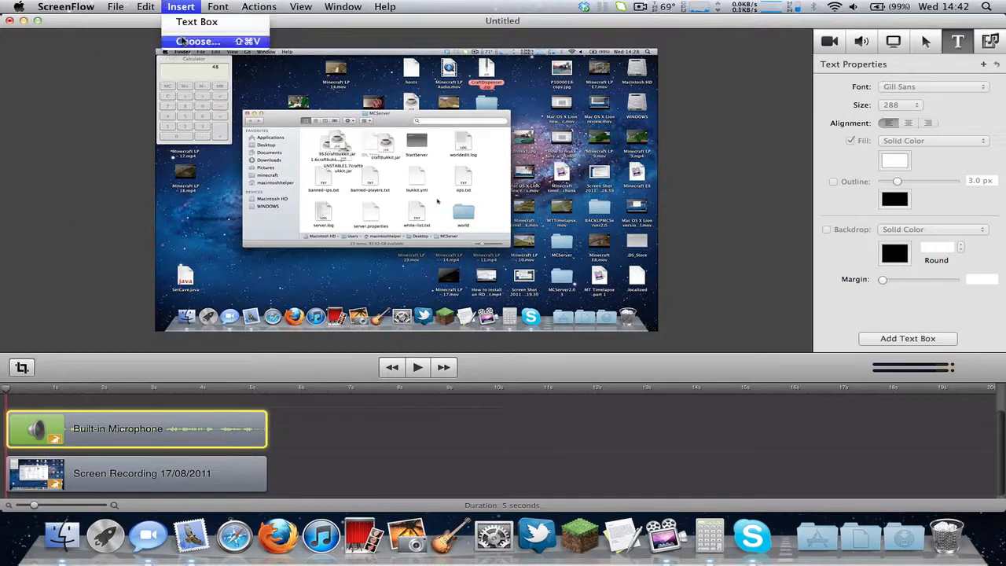
left_click(198, 41)
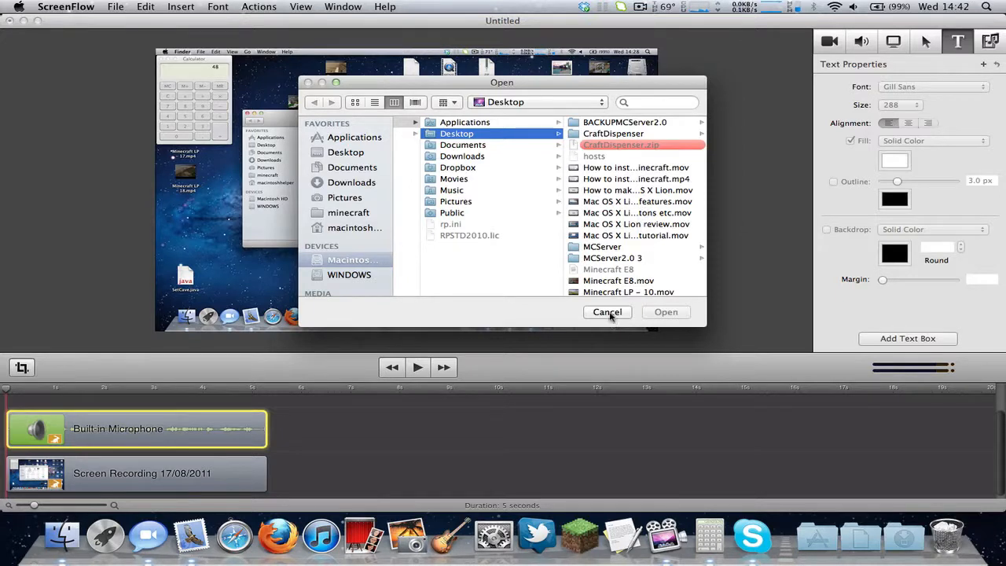
left_click(608, 312)
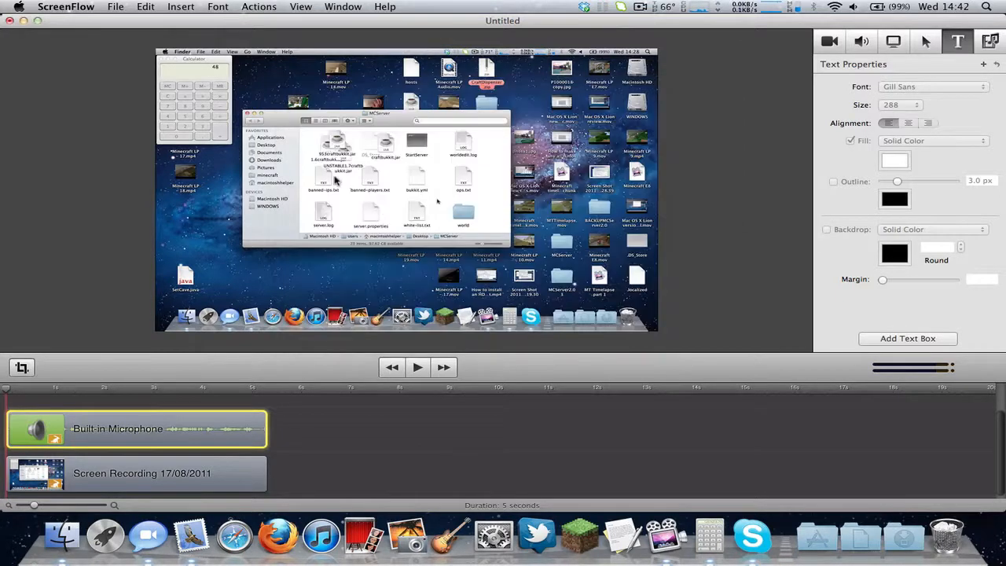
left_click(170, 5)
mouse_move(156, 5)
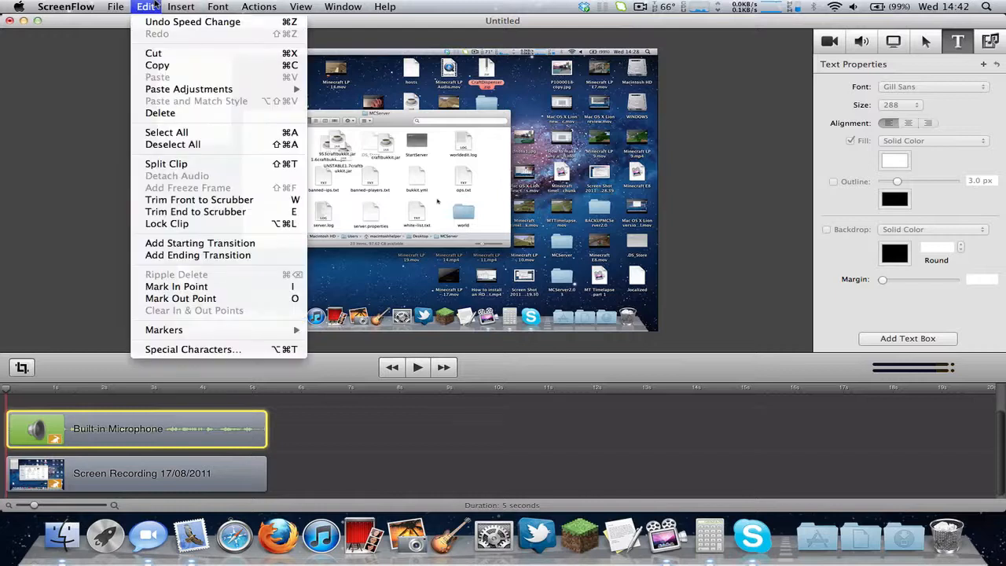
mouse_move(167, 96)
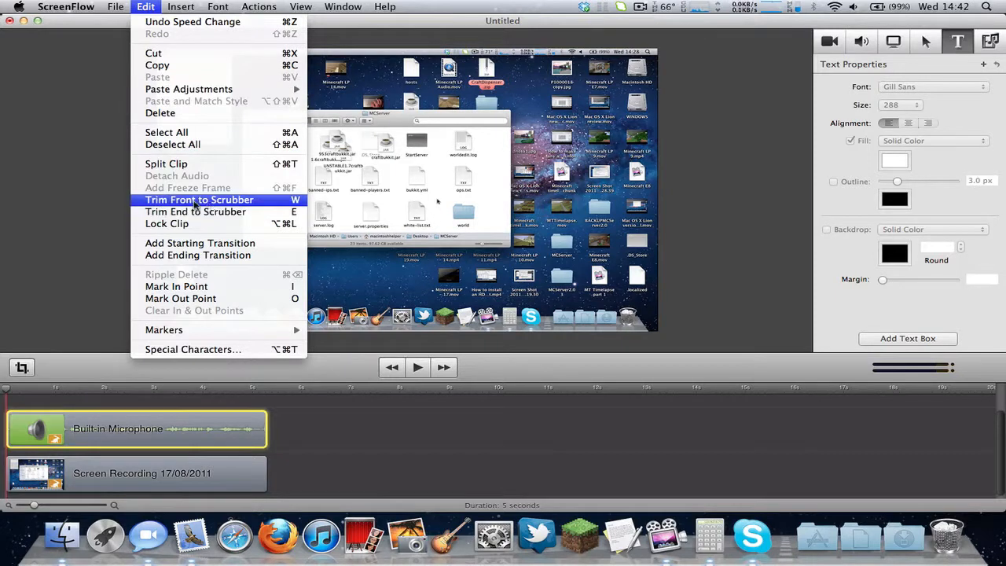
left_click(228, 255)
Add an ending transition to the Screen Recording clip and scrub to preview the fade.
left_click_drag(203, 396, 226, 416)
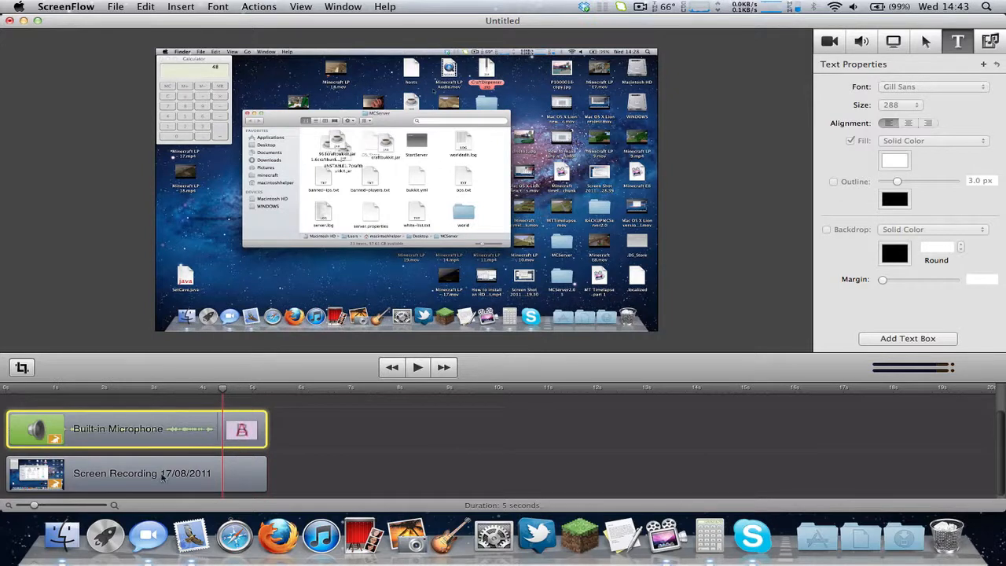
mouse_move(164, 478)
left_mouse_down()
mouse_move(202, 478)
mouse_move(363, 421)
mouse_move(297, 481)
mouse_move(191, 483)
mouse_move(247, 498)
mouse_move(158, 463)
left_mouse_up()
left_click(211, 442)
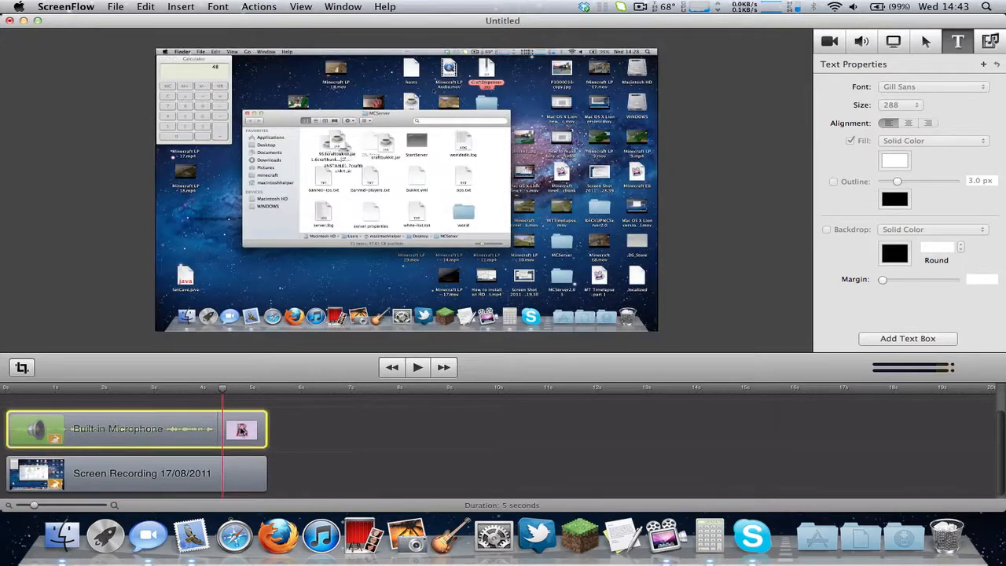
key("t")
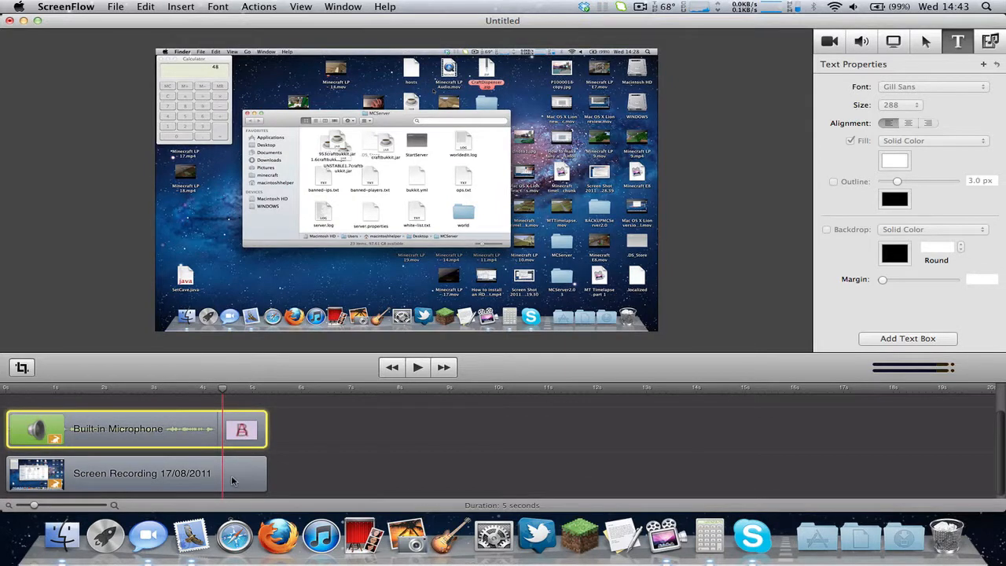
left_click(198, 478)
left_click(180, 6)
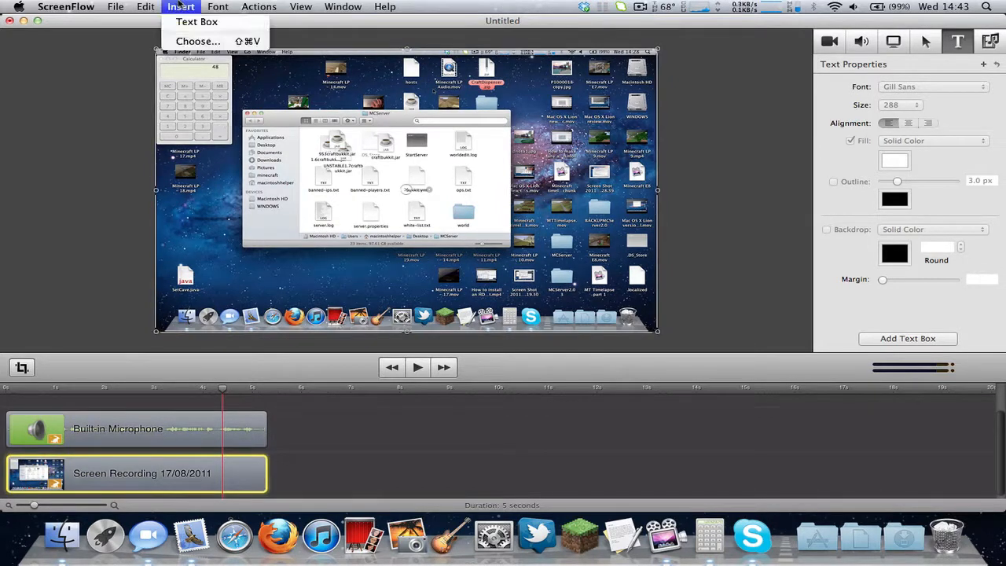
left_click(168, 254)
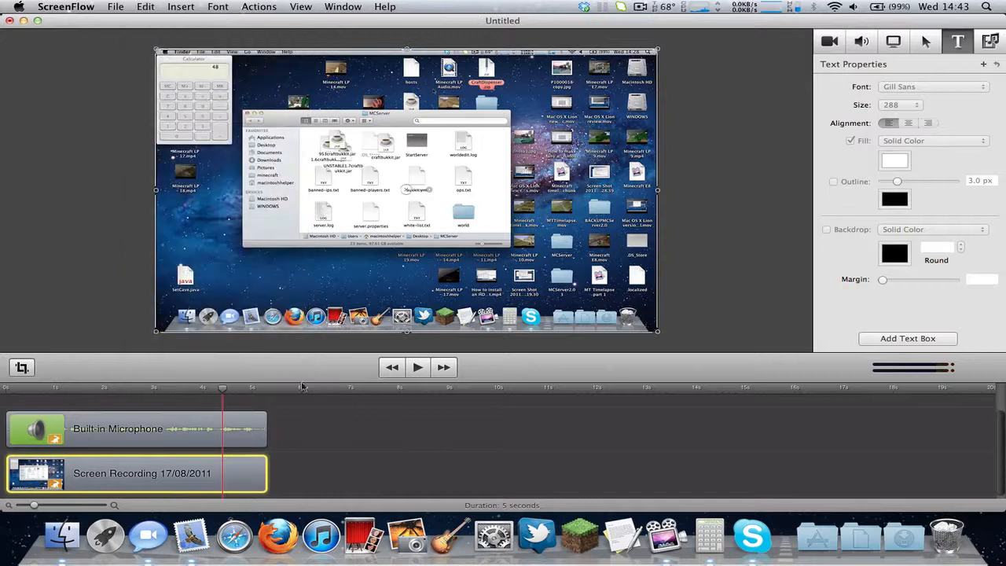
left_click(232, 388)
left_click_drag(232, 389, 1, 379)
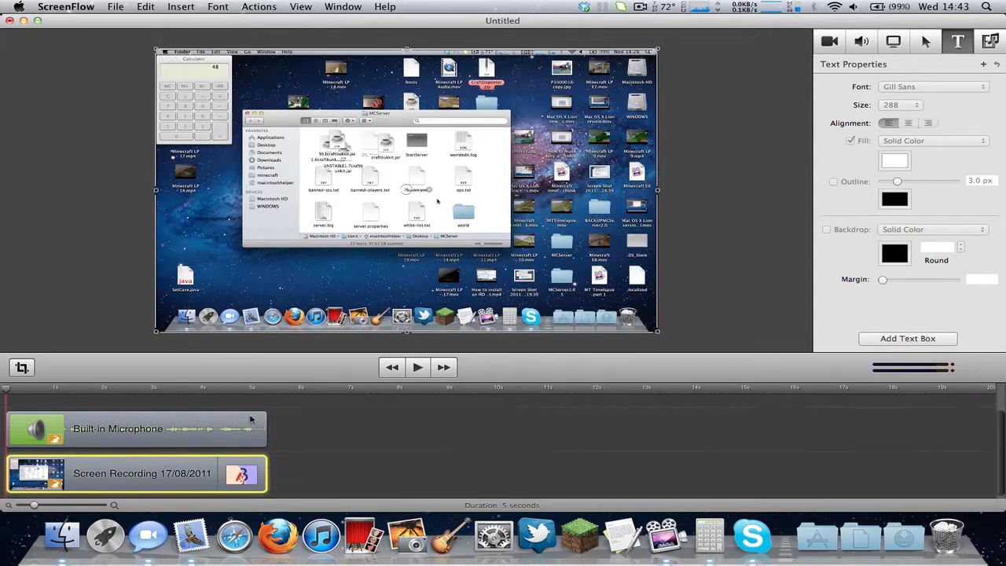
left_click(217, 391)
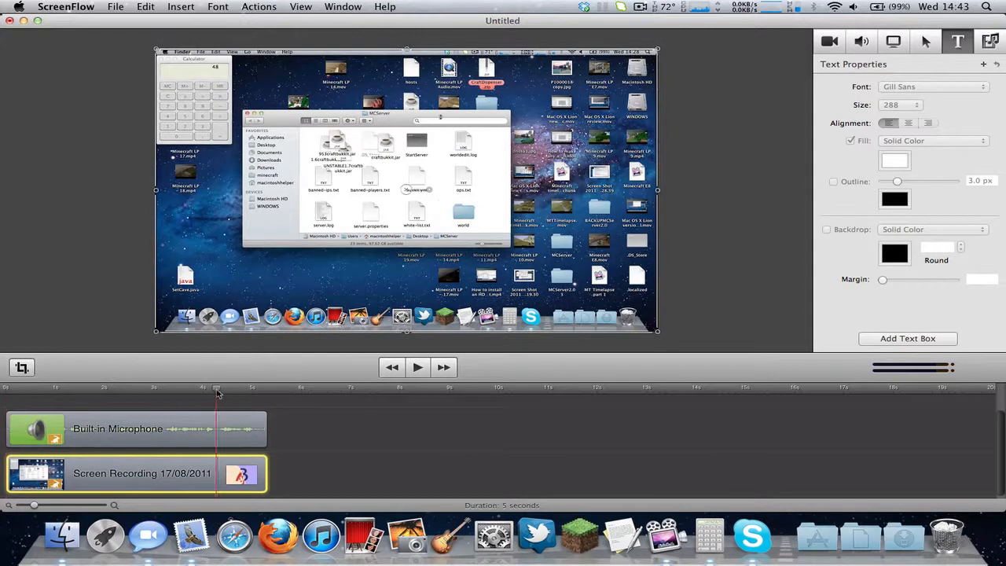
Switch the recording's ending transition to Spin and scrub to preview it.
double_click(243, 475)
scroll(332, 281, "down", 5)
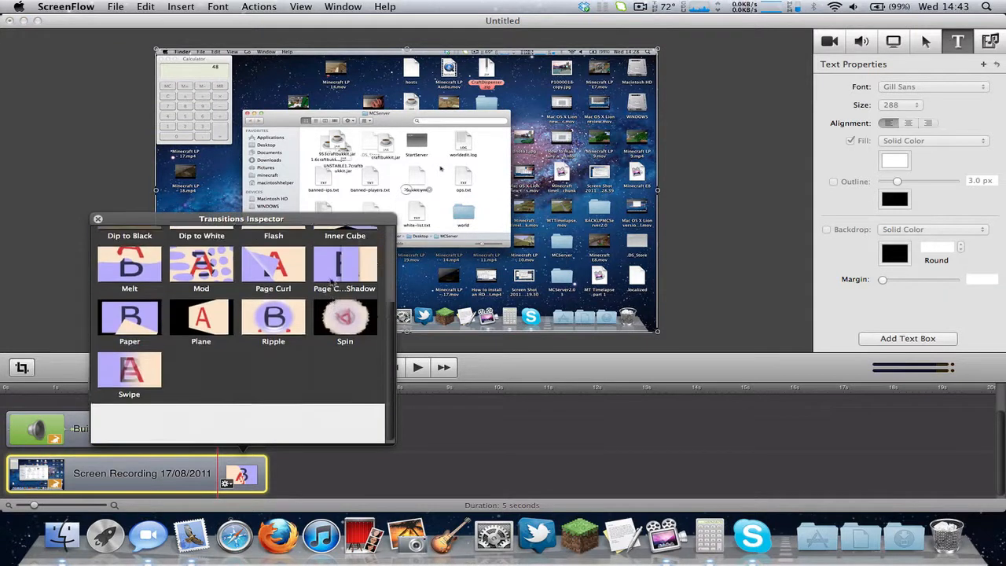
scroll(334, 338, "up", 5)
scroll(335, 402, "down", 1)
left_click(336, 403)
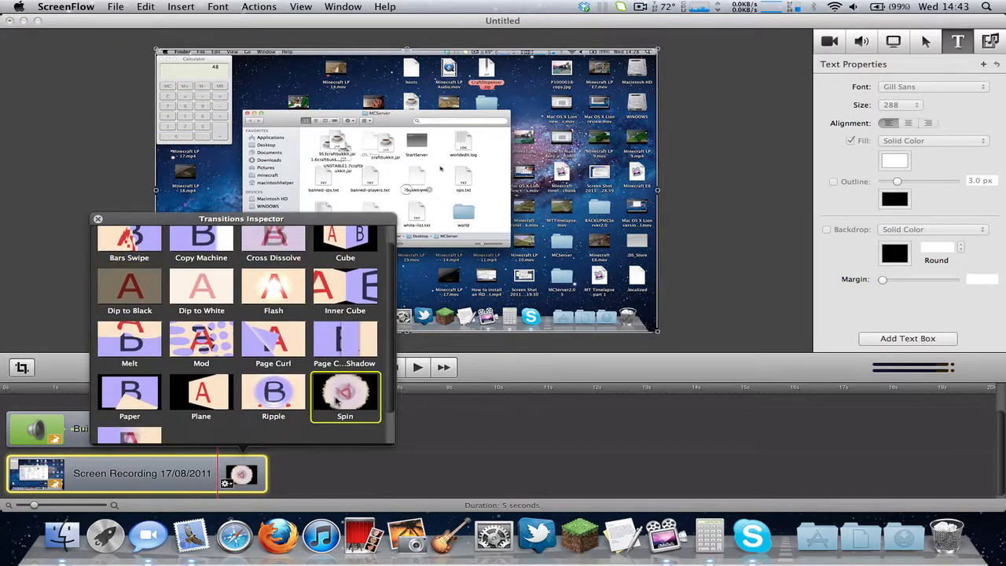
left_click(98, 220)
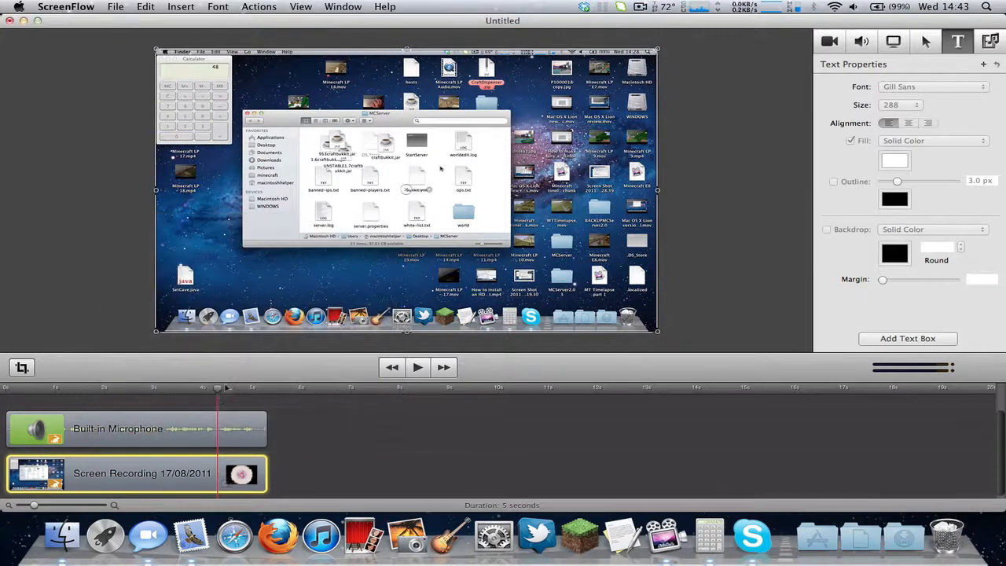
left_click_drag(218, 389, 143, 391)
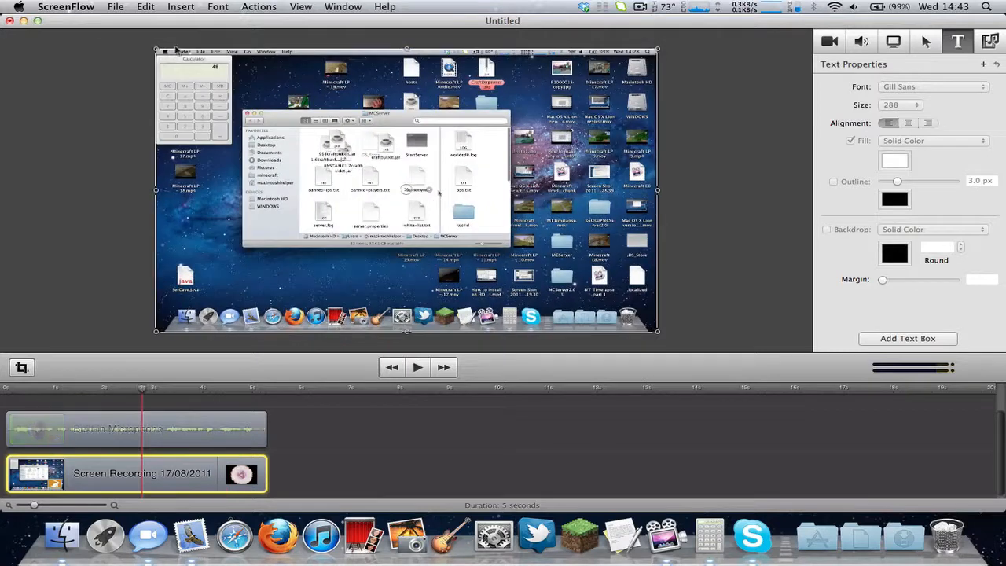
Mark an in point near 2.4 s and an out point about one second later.
left_click(180, 7)
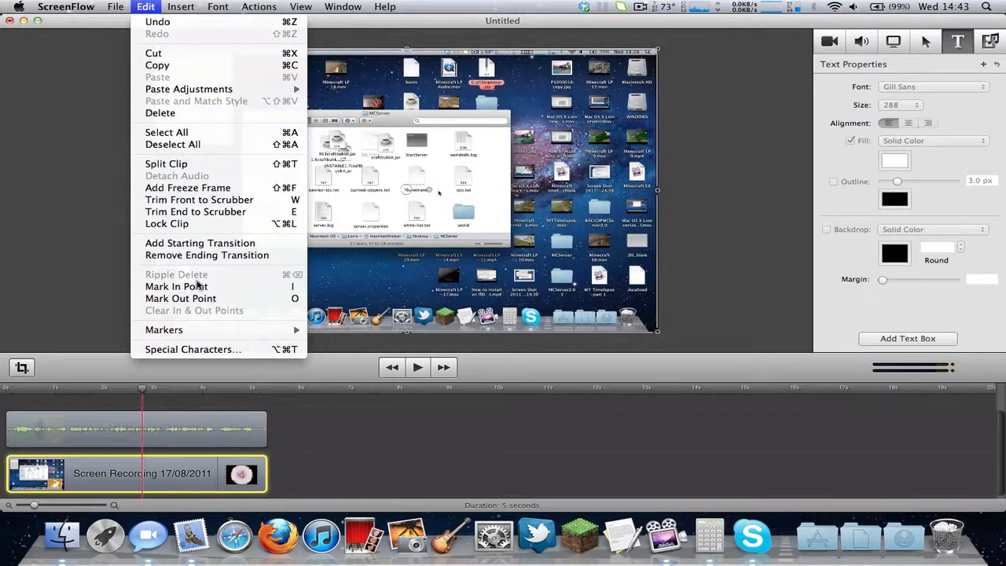
left_click(377, 401)
left_click(376, 402)
left_click_drag(136, 388, 78, 388)
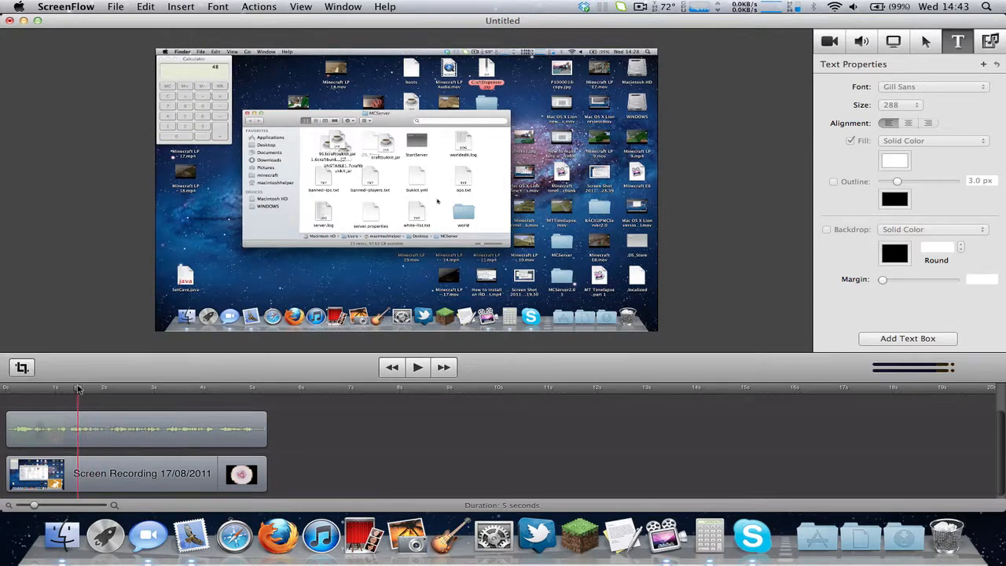
key("i")
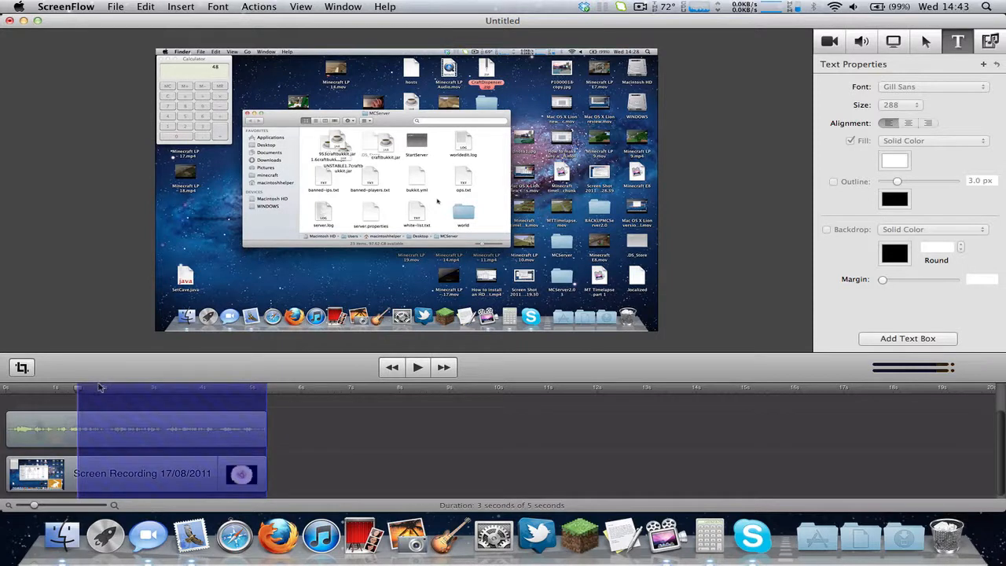
left_click(162, 389)
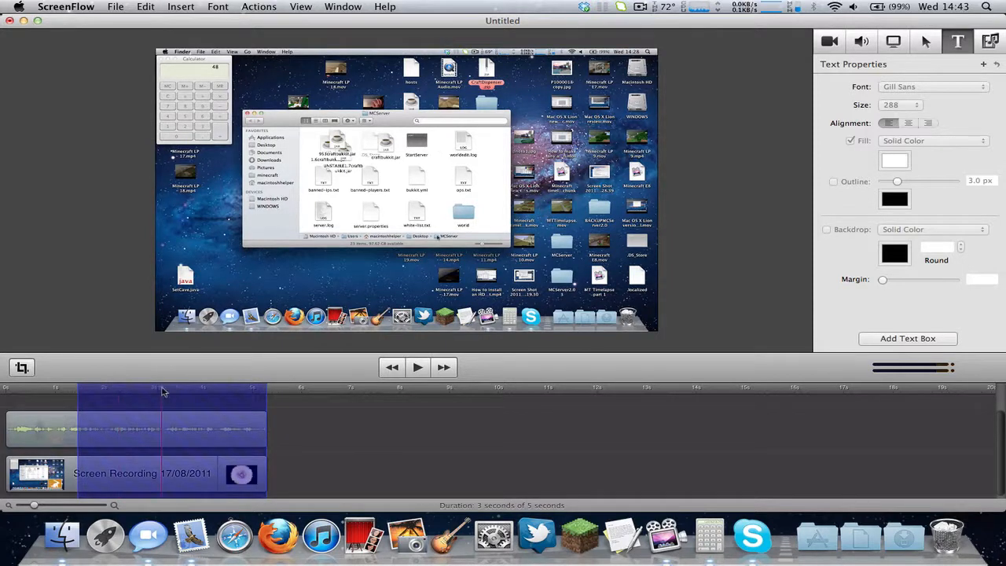
left_click(192, 389)
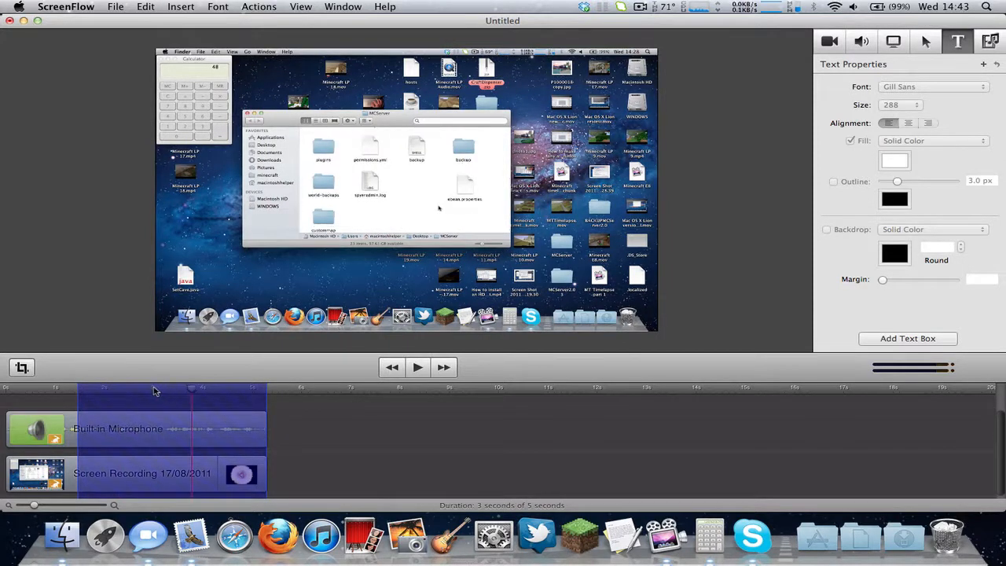
left_click(72, 391)
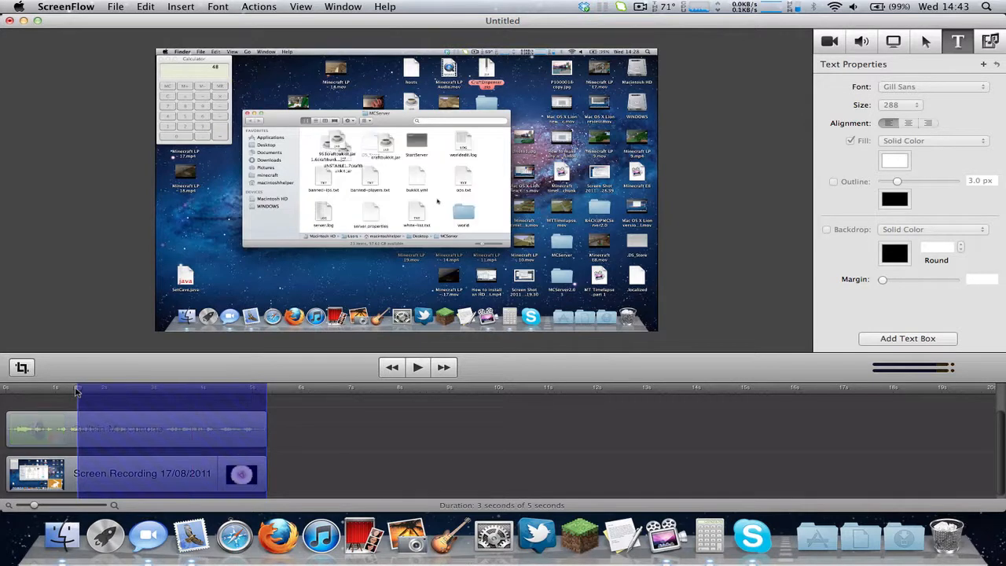
left_click(176, 394)
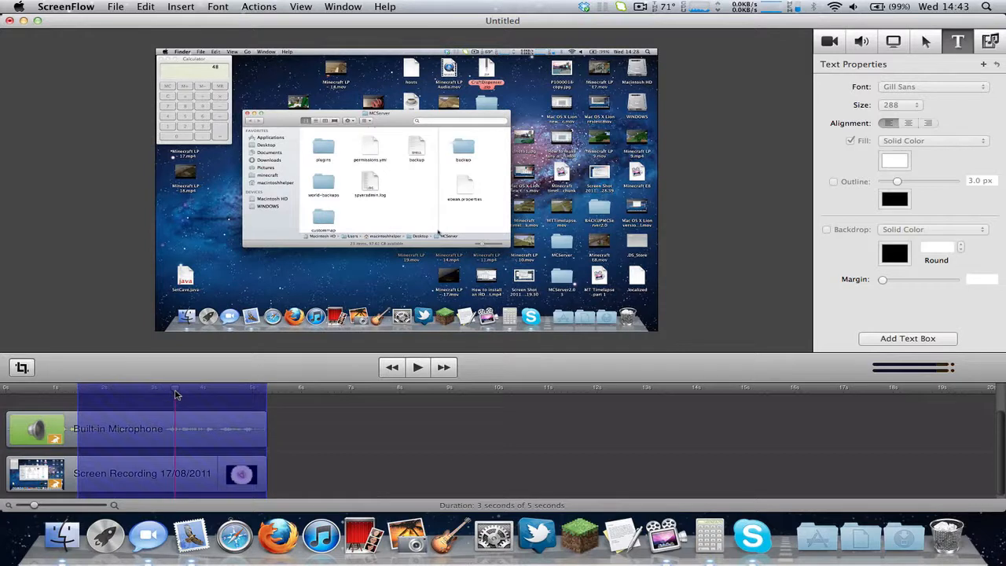
key("o")
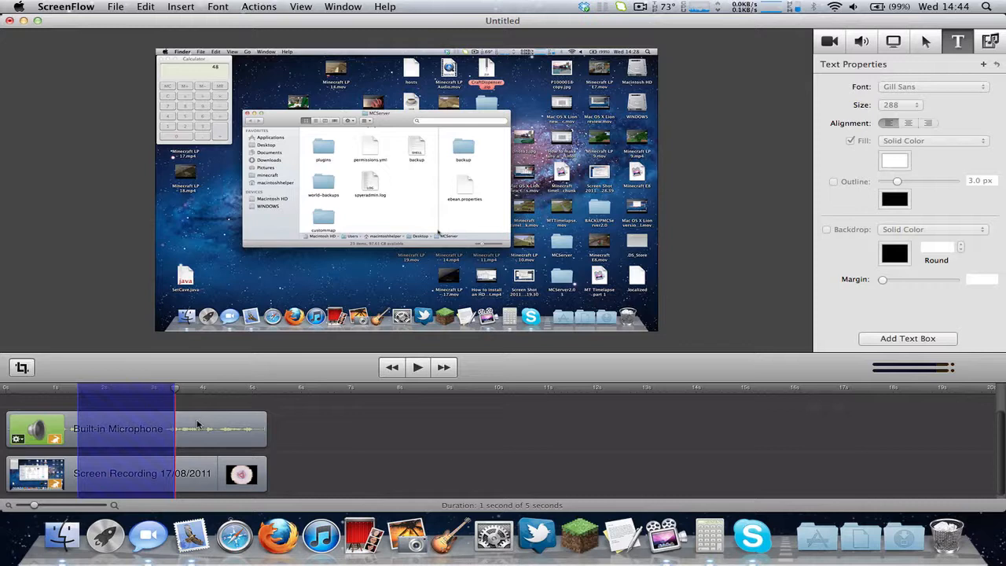
Ripple-delete the marked range, preview the result, then undo the deletion.
key("Delete")
left_click(63, 389)
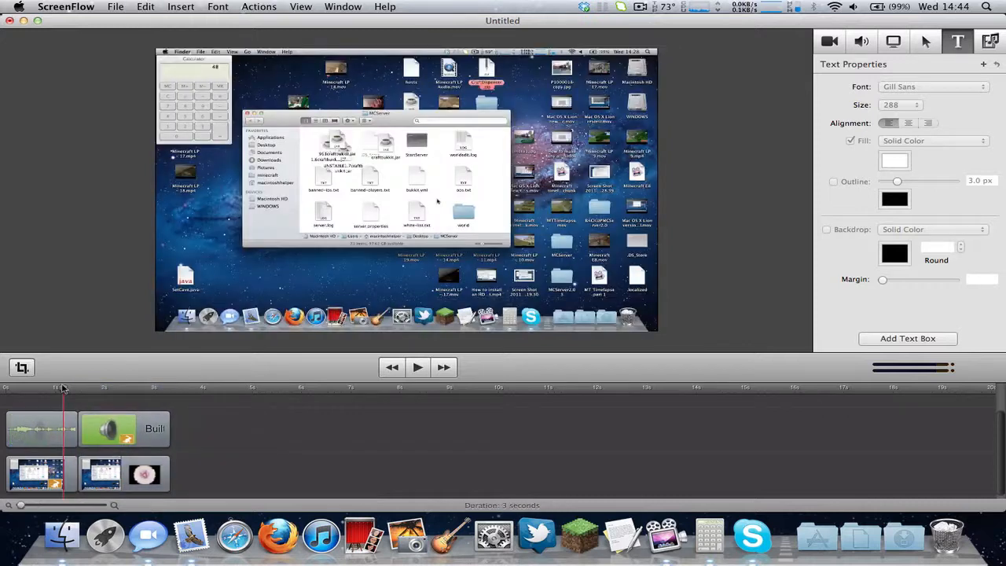
left_click_drag(63, 388, 83, 393)
key("super+z")
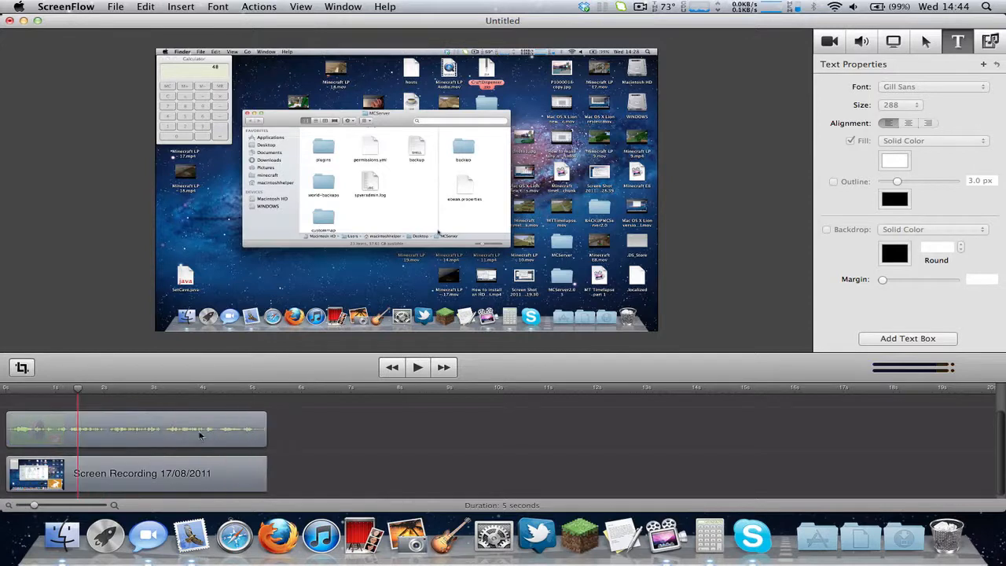
Split the audio and recording clips near 2.6 s, then move to about 4.3 s.
left_click_drag(101, 390, 148, 391)
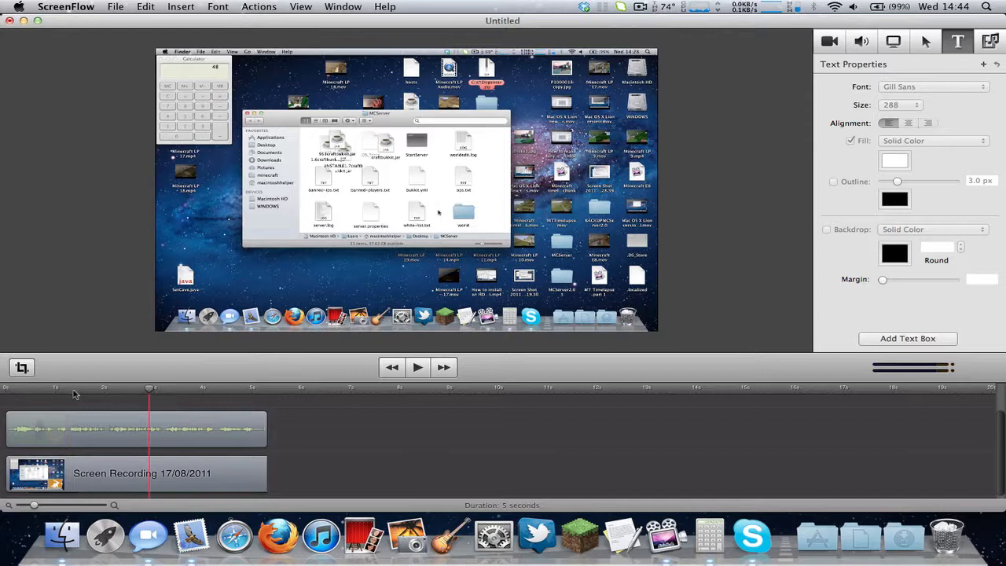
left_click(120, 391)
left_click(133, 390)
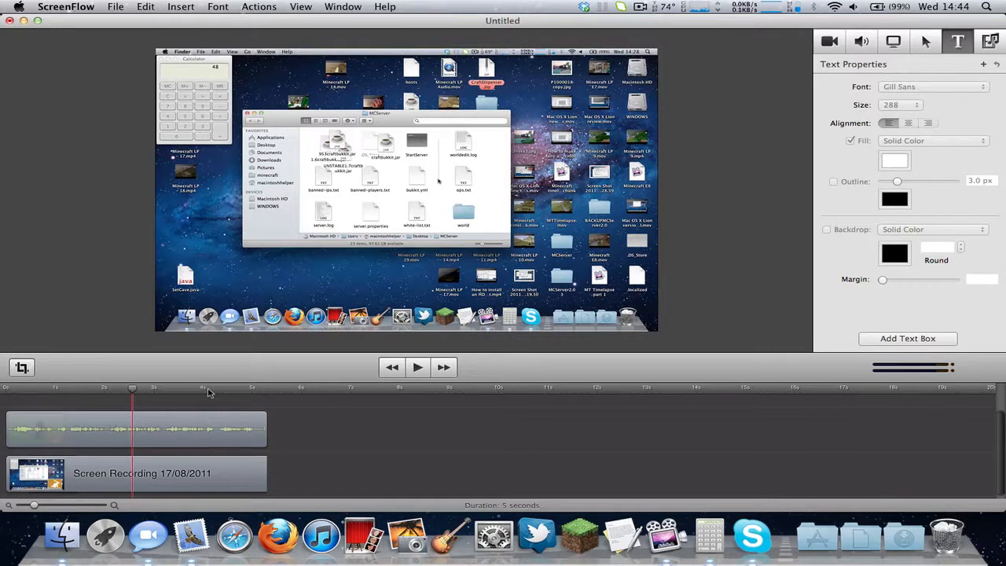
key("i")
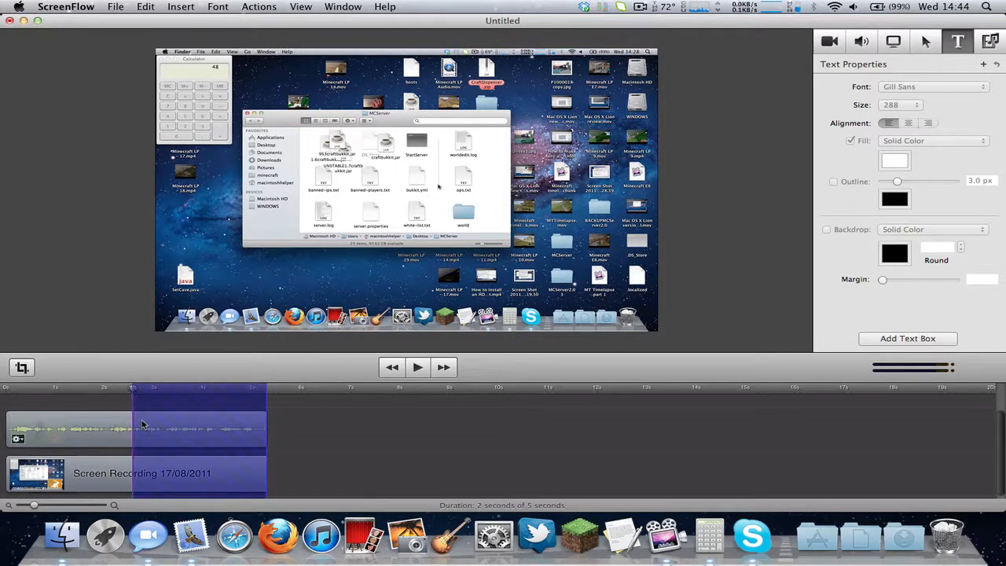
key("o")
key("t")
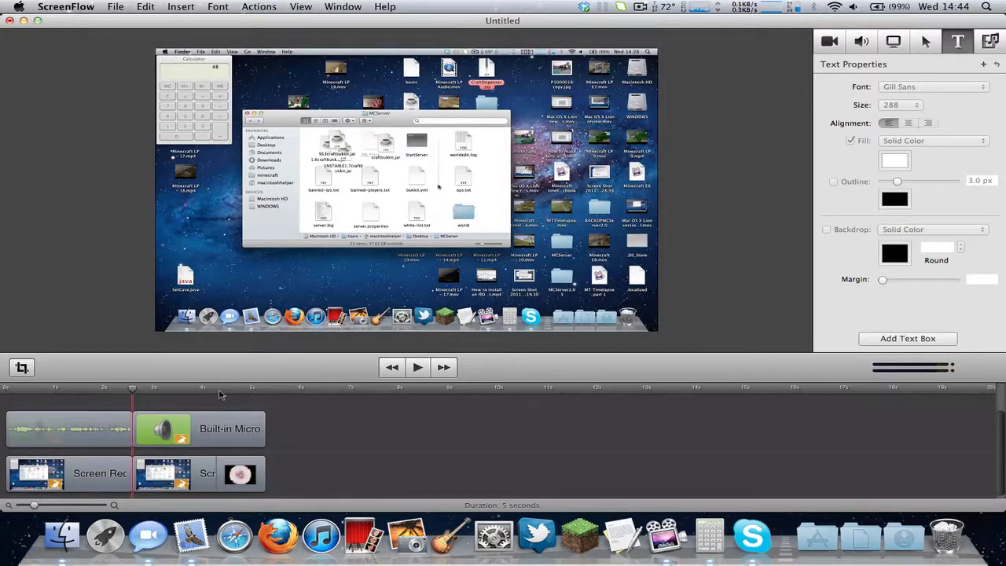
left_click(219, 391)
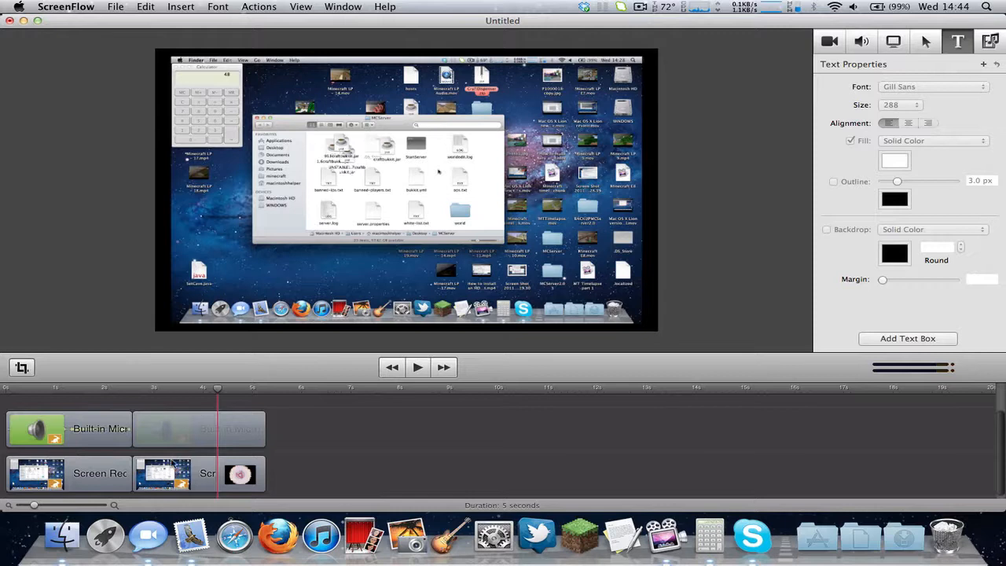
Split the clips at the playhead, slow the middle audio piece to 132%, and move the last audio piece later.
key("i")
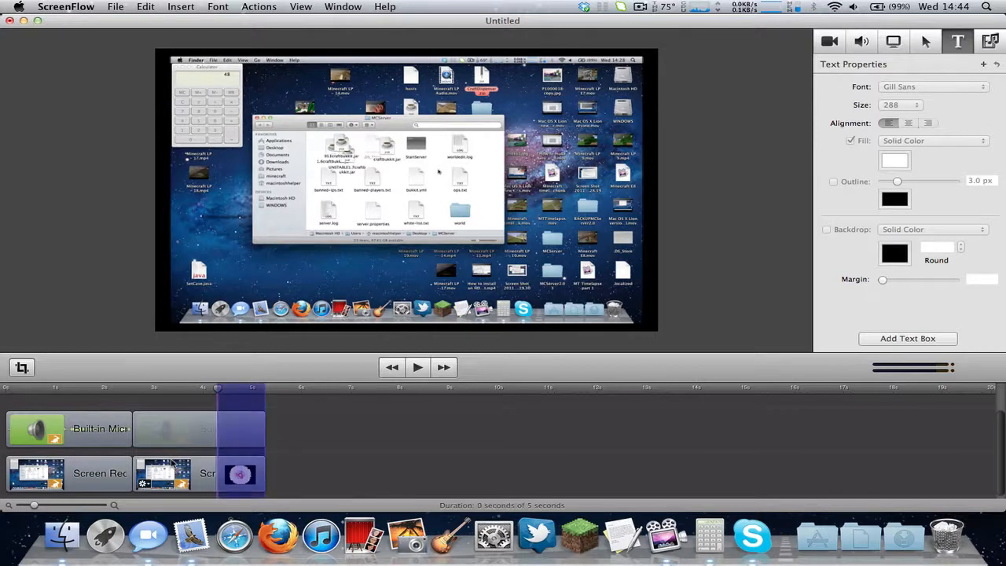
key("o")
key("t")
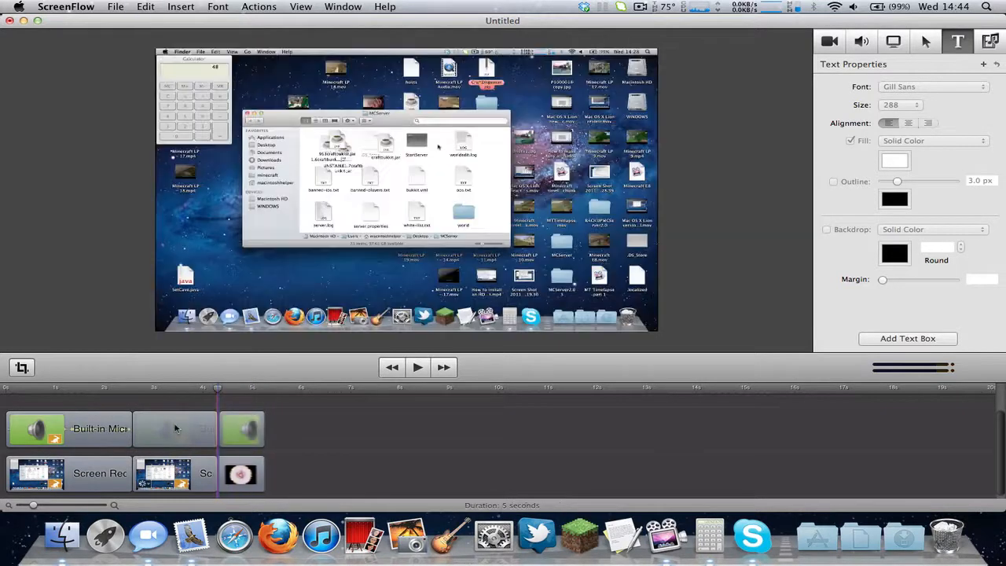
double_click(174, 429)
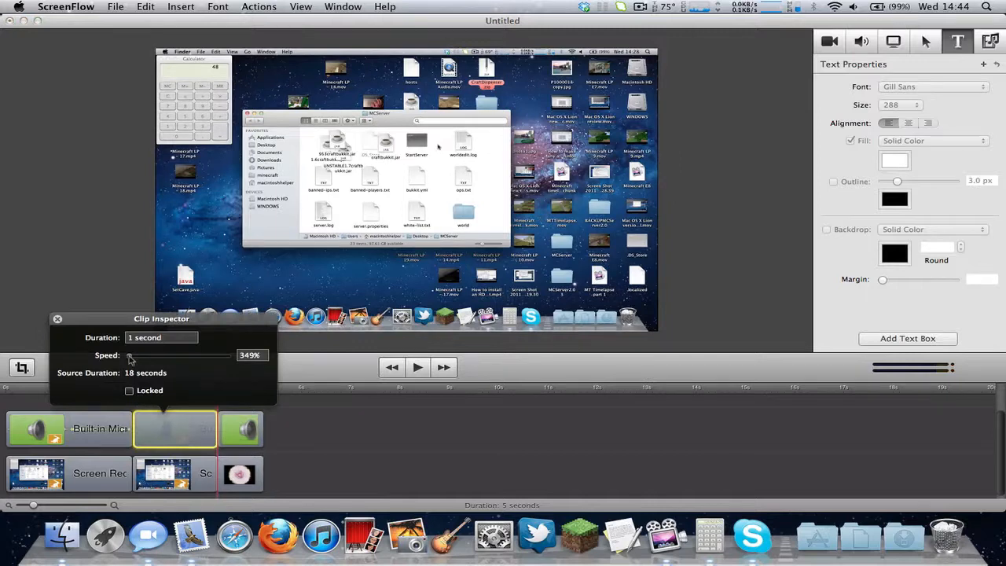
left_click_drag(132, 359, 98, 369)
left_click_drag(222, 439, 555, 438)
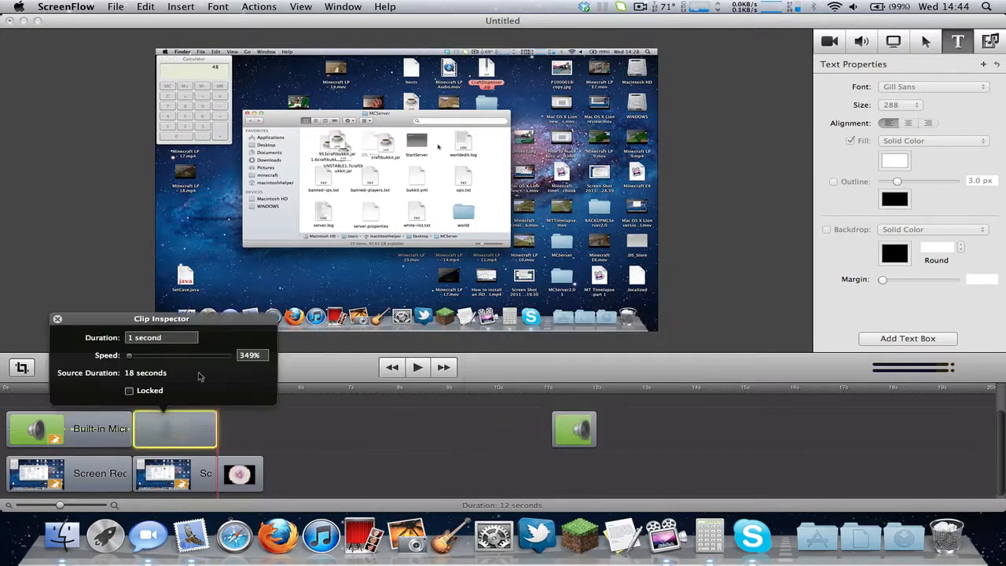
left_click_drag(158, 357, 189, 358)
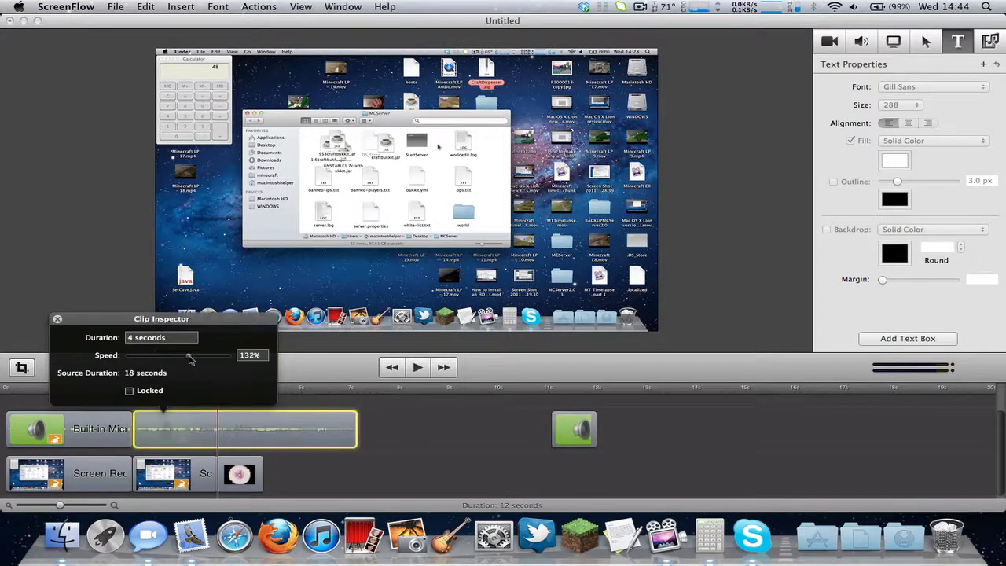
Move the short screen-recording piece later and slow it to last about 4 seconds.
left_click(187, 473)
left_click_drag(246, 481, 577, 476)
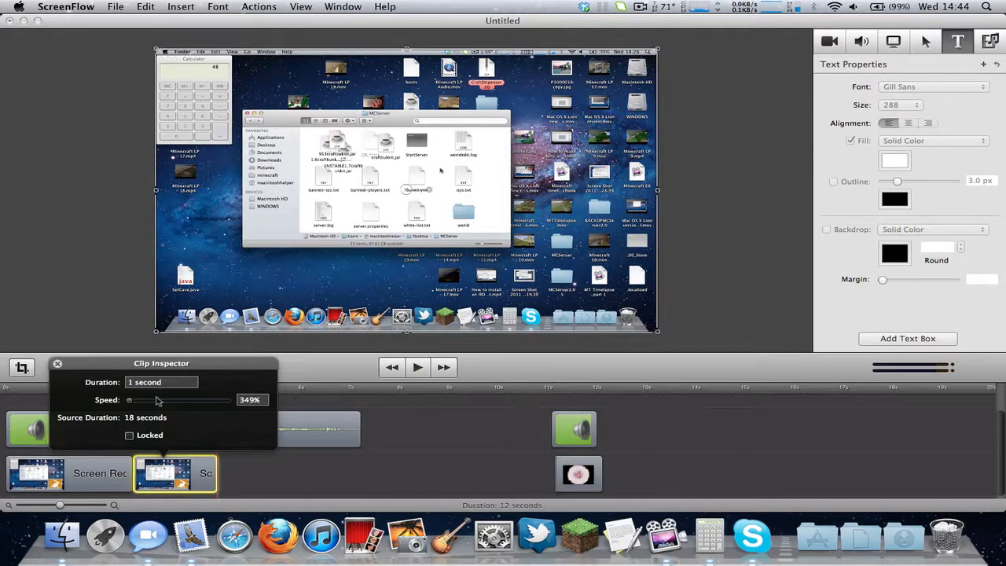
left_click_drag(157, 401, 191, 409)
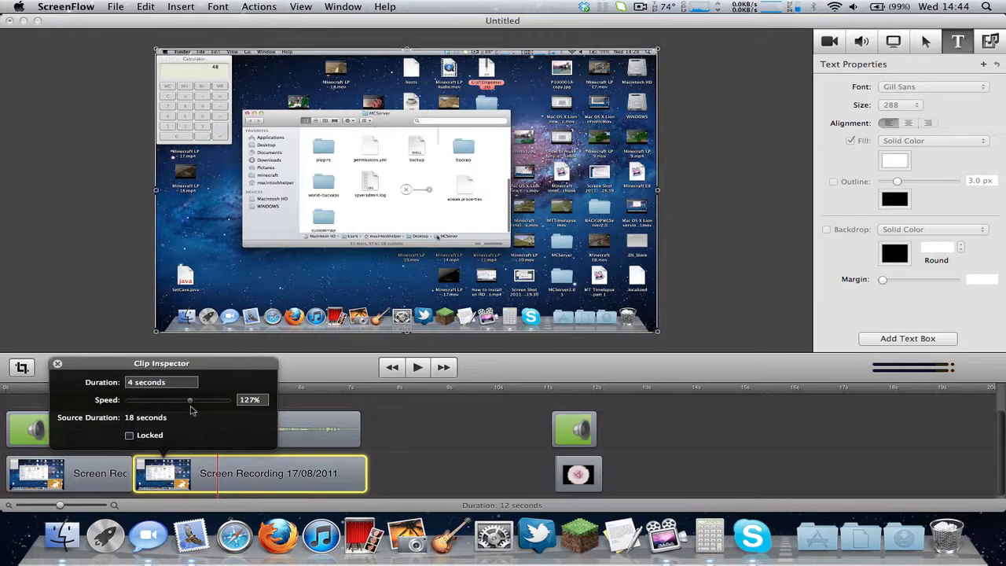
left_click(56, 365)
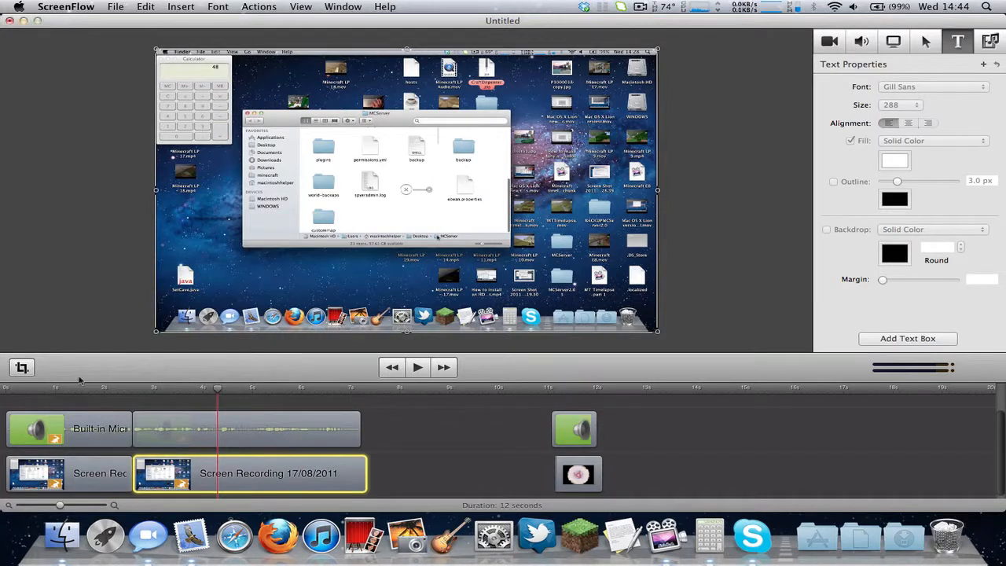
Enter crop mode and cancel it, then check the application and recording status menus.
left_click(22, 368)
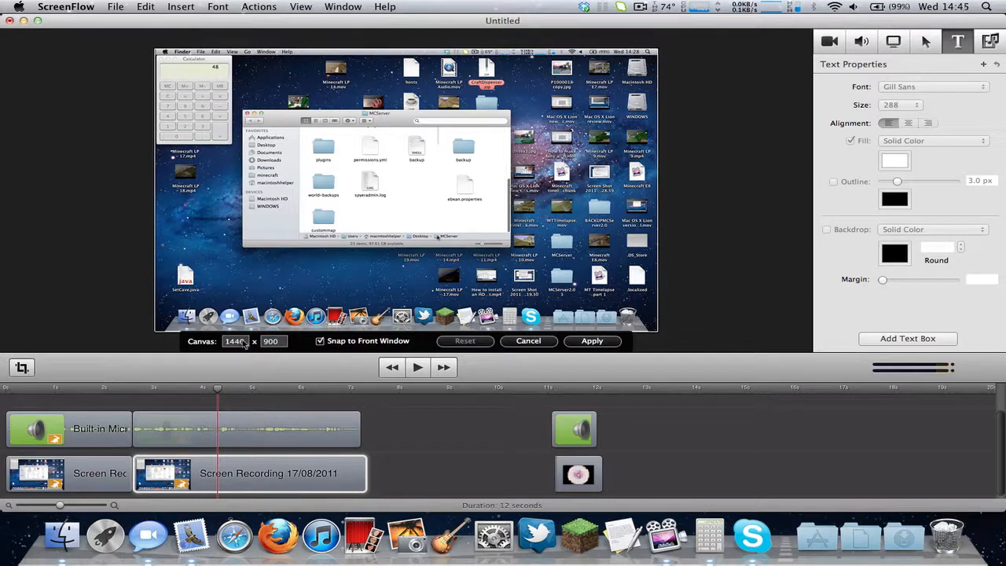
left_click(528, 340)
left_click(86, 6)
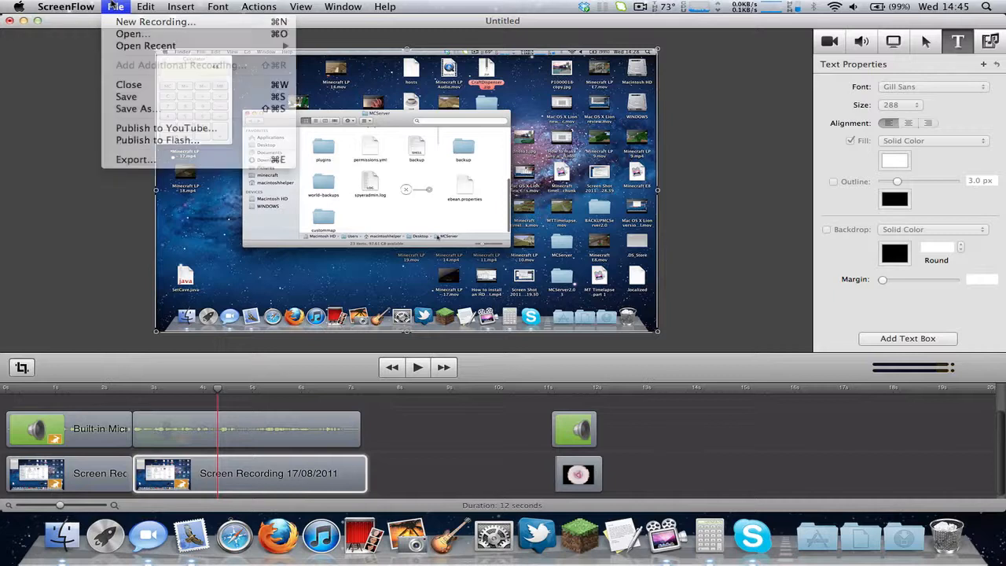
left_click(342, 103)
left_click(633, 4)
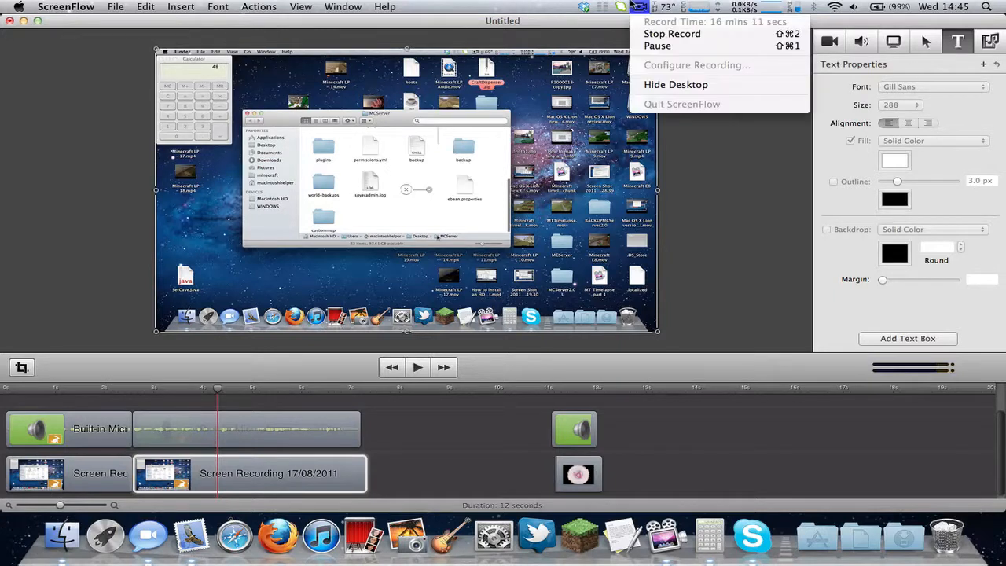
left_click(633, 5)
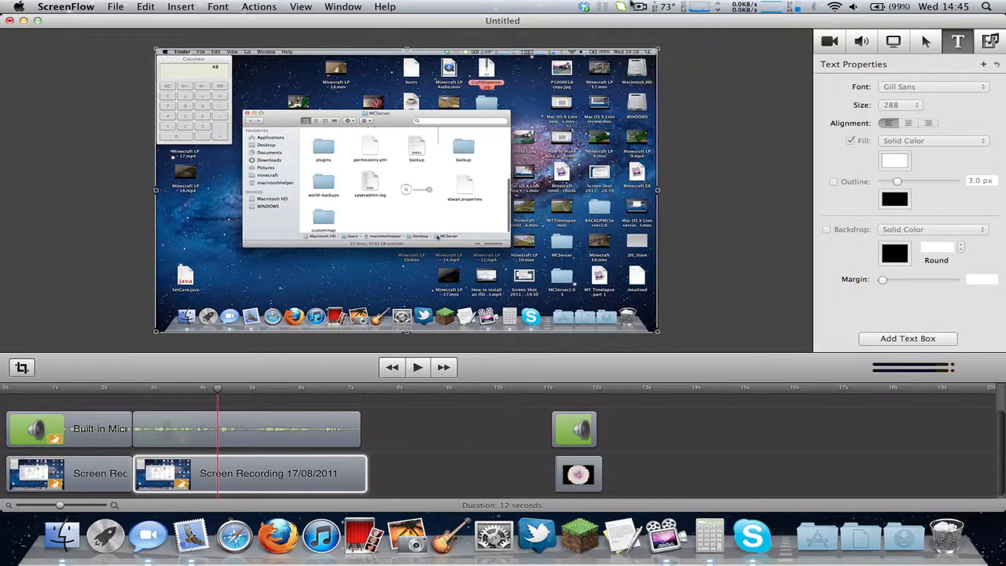
Choose File > Export… to bring up the movie's export settings.
left_click(118, 6)
left_click(122, 5)
left_click(122, 5)
left_click(128, 162)
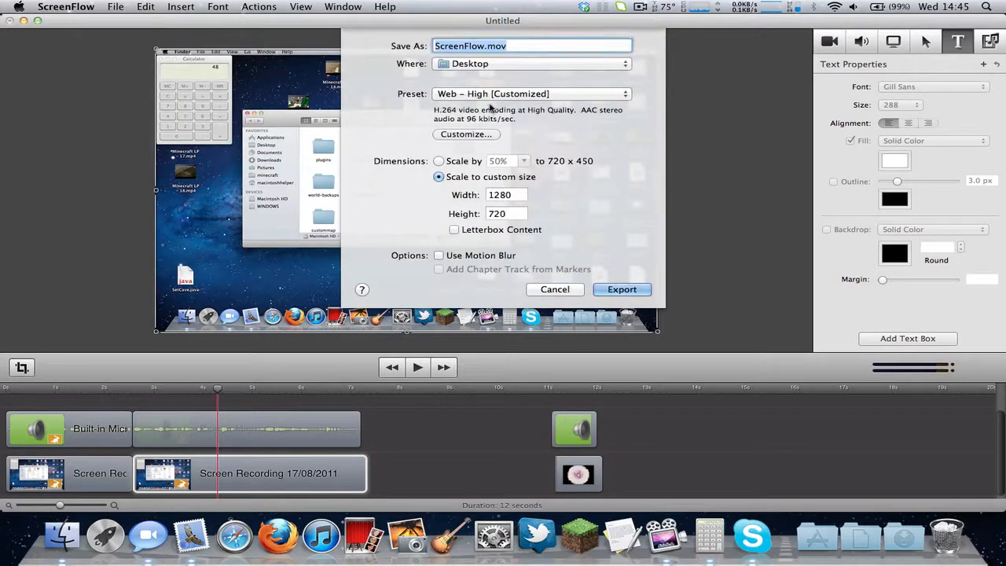
Open the export's Customize… video compression settings and keep the frame rate at 24 fps.
left_click(464, 135)
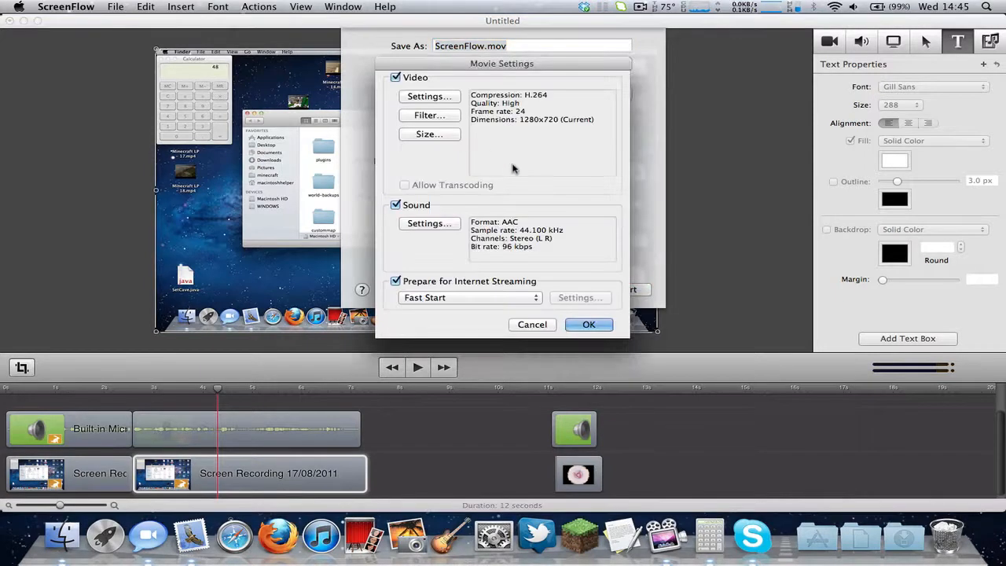
left_click(432, 97)
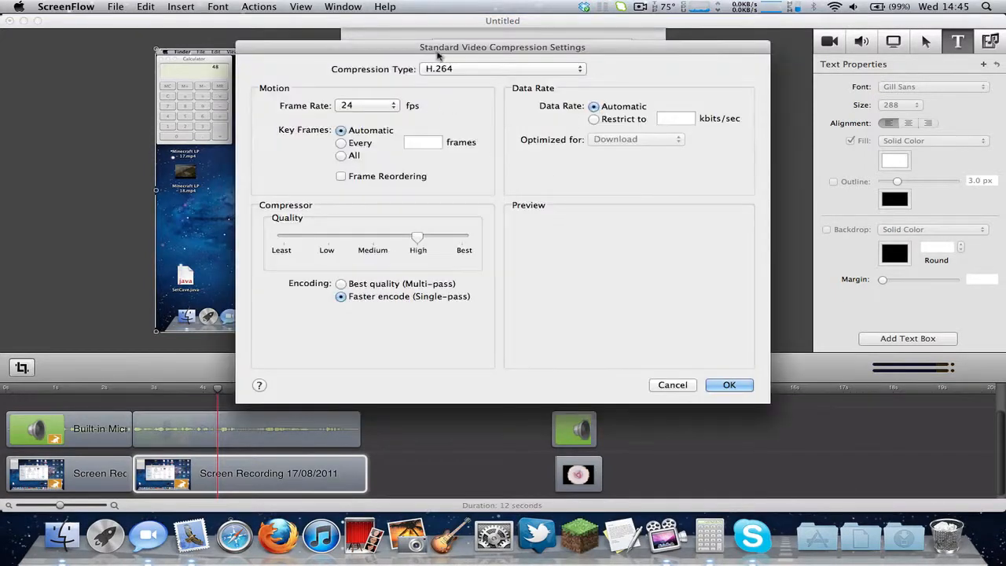
mouse_move(435, 49)
left_mouse_down()
mouse_move(435, 144)
mouse_move(434, 44)
left_mouse_up()
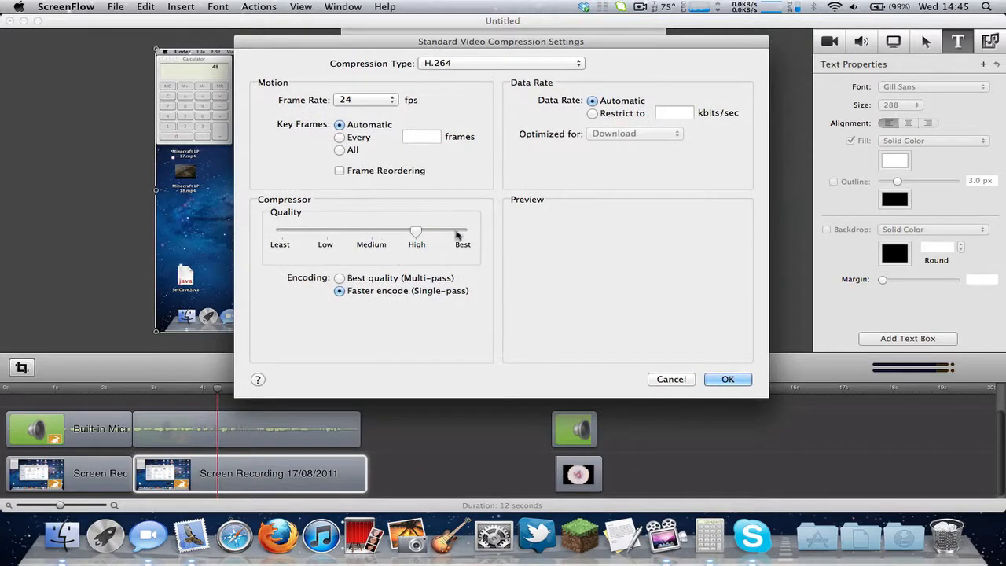
left_click(372, 102)
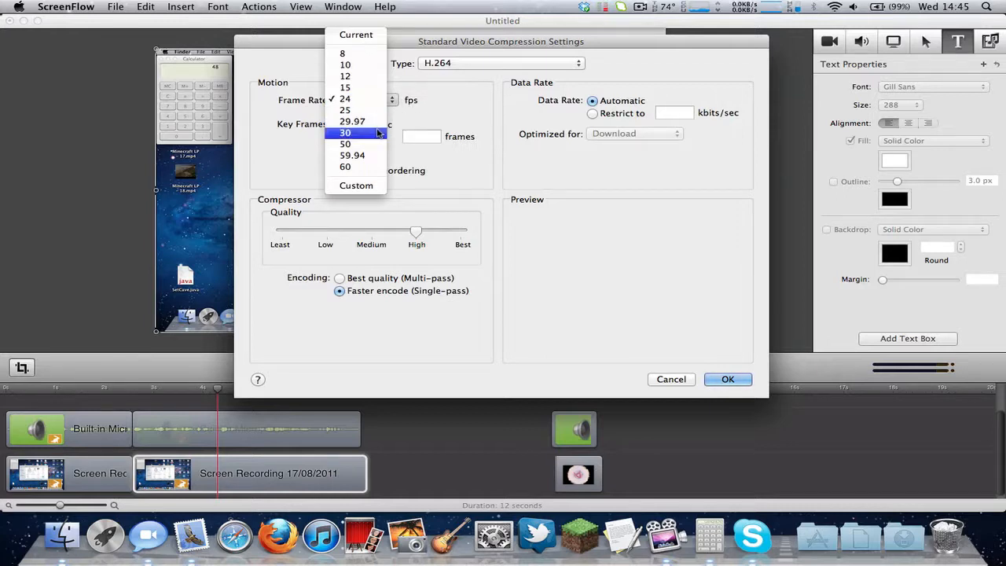
left_click(436, 103)
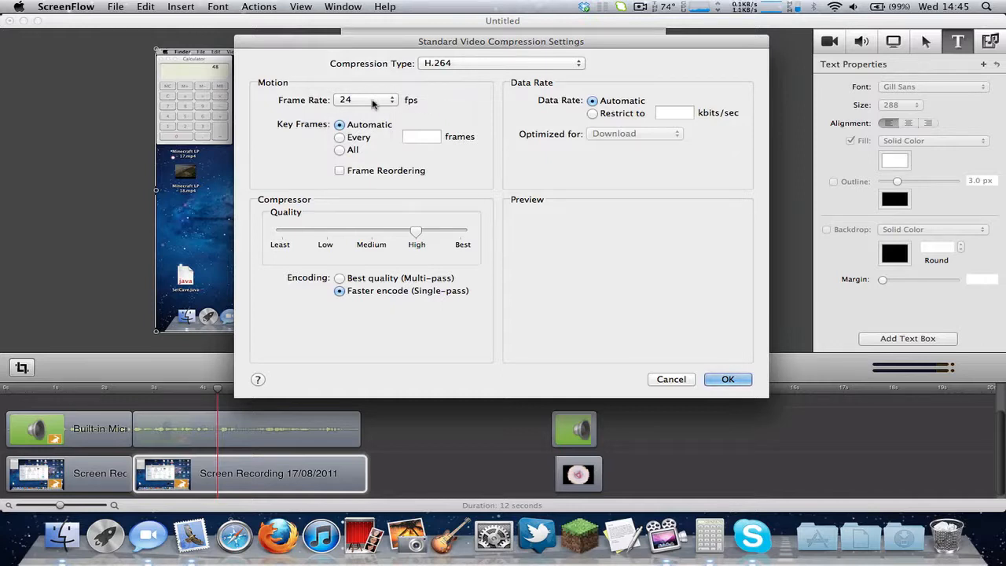
left_click_drag(475, 39, 475, 18)
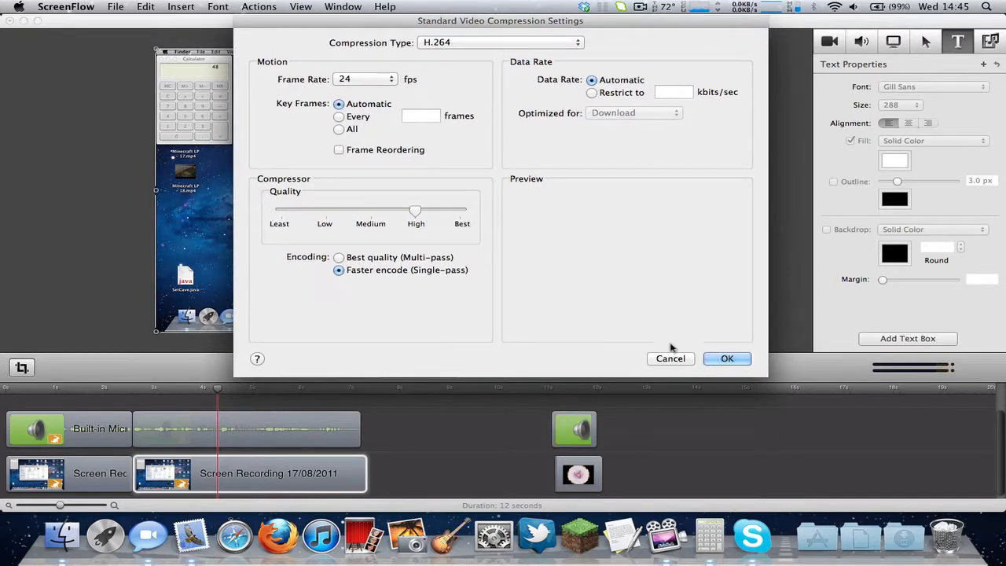
left_click(384, 79)
left_click(413, 88)
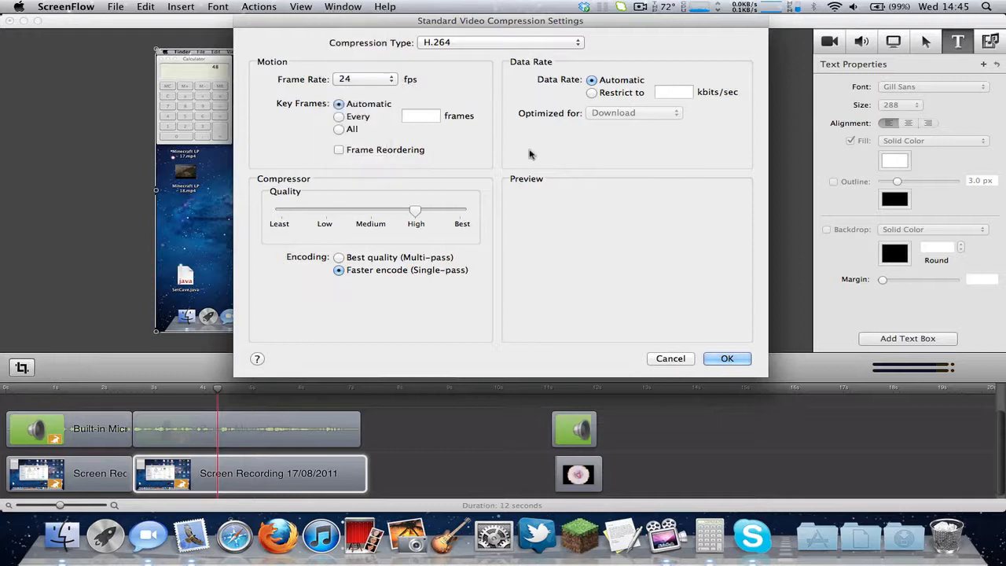
Return the data rate to Automatic and close the compression settings unchanged.
left_click(609, 95)
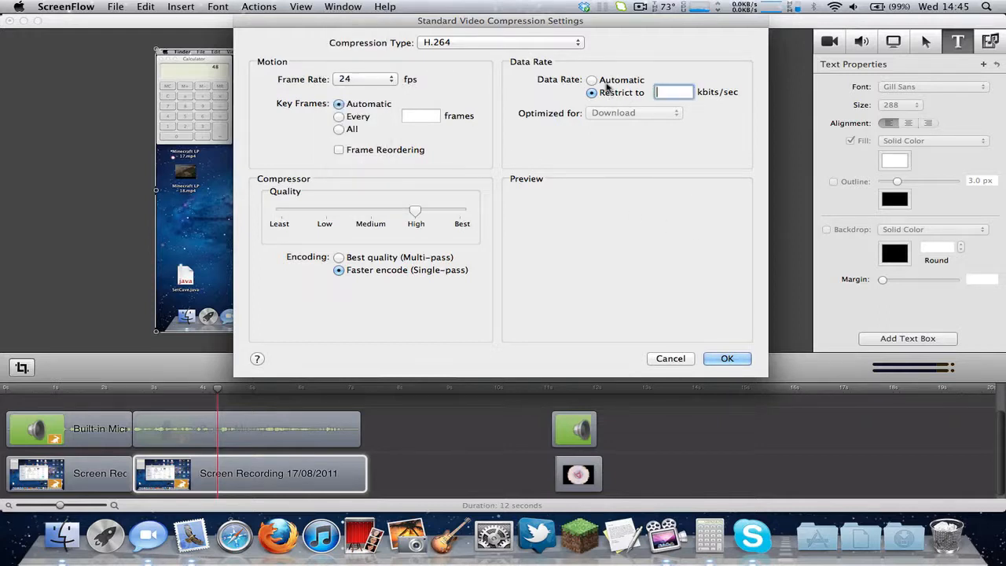
left_click(607, 84)
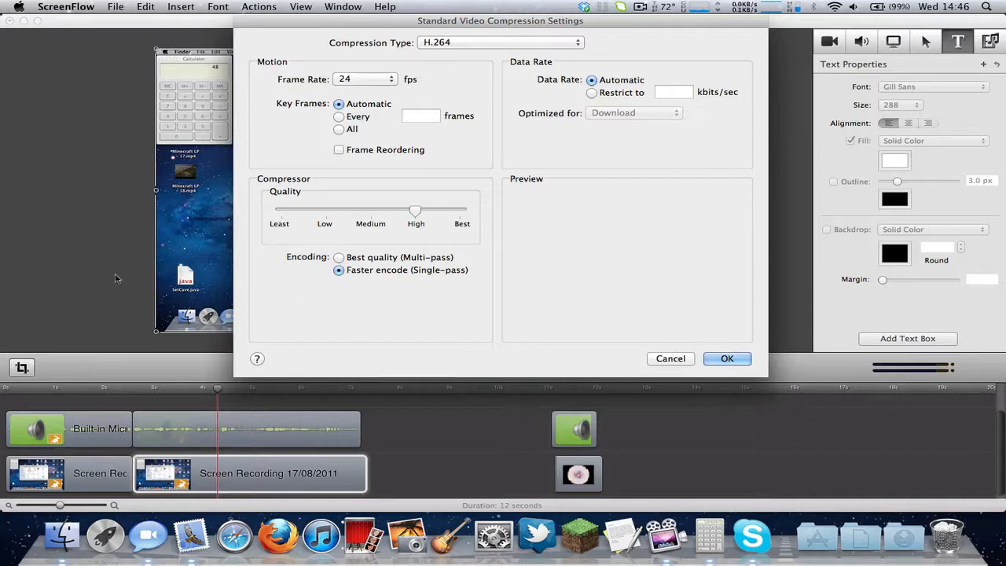
left_click(668, 359)
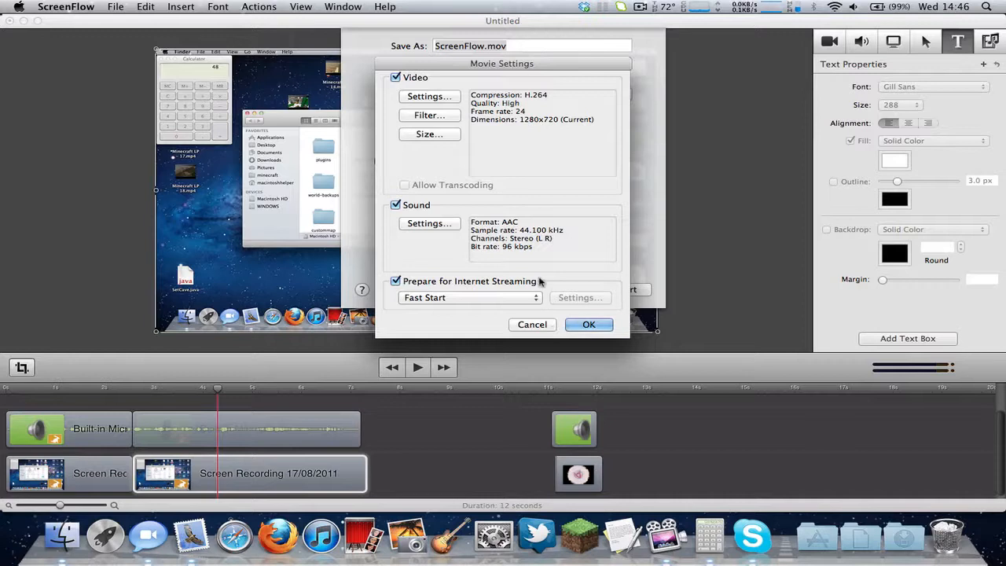
left_click_drag(546, 71, 584, 52)
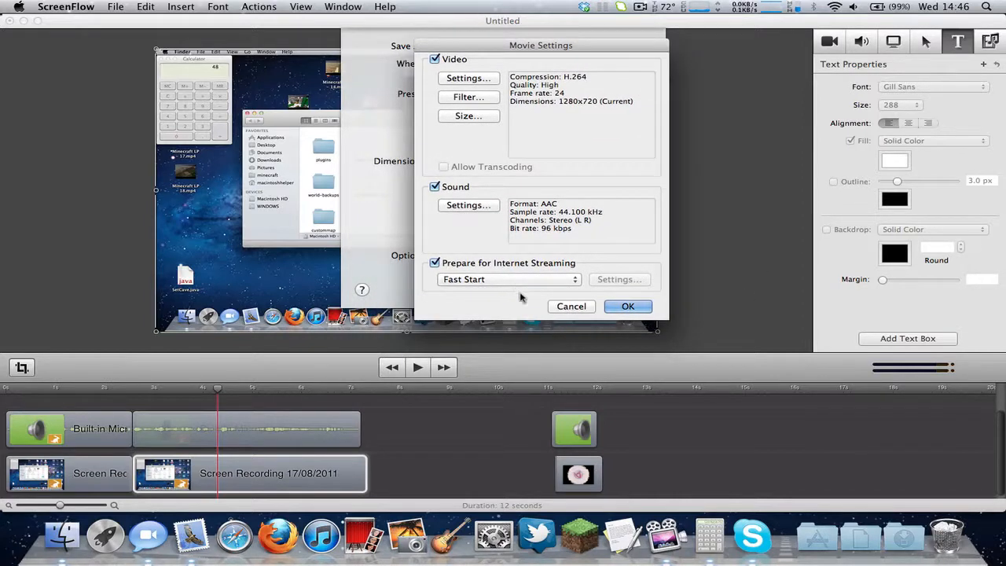
left_click(474, 116)
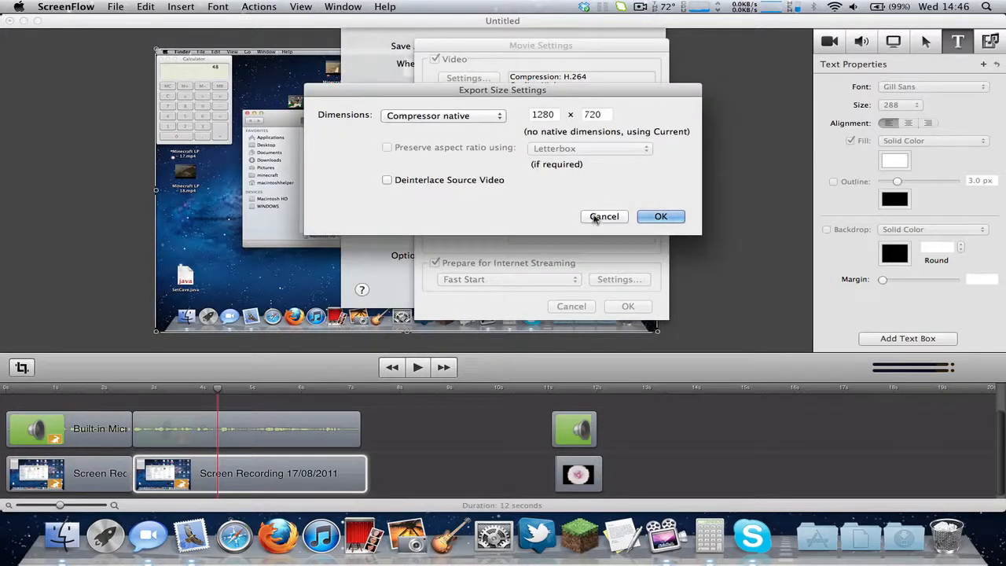
left_click(495, 116)
left_click(561, 144)
left_click(487, 120)
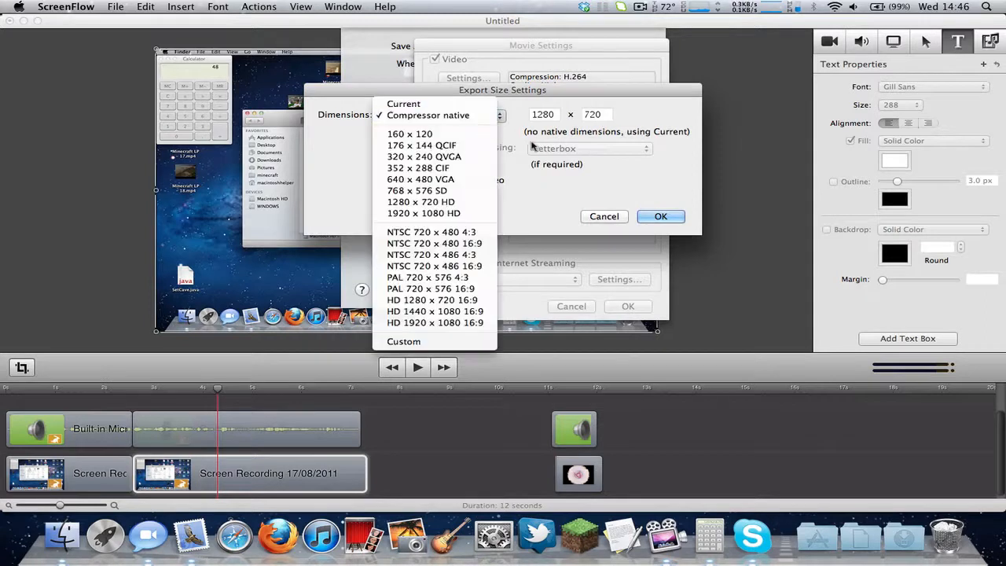
left_click(588, 191)
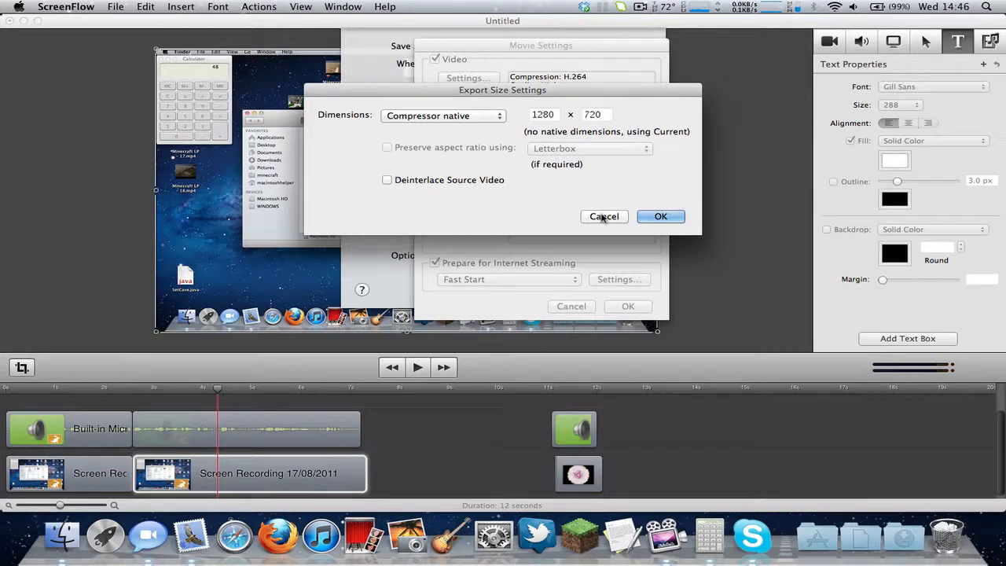
left_click(603, 217)
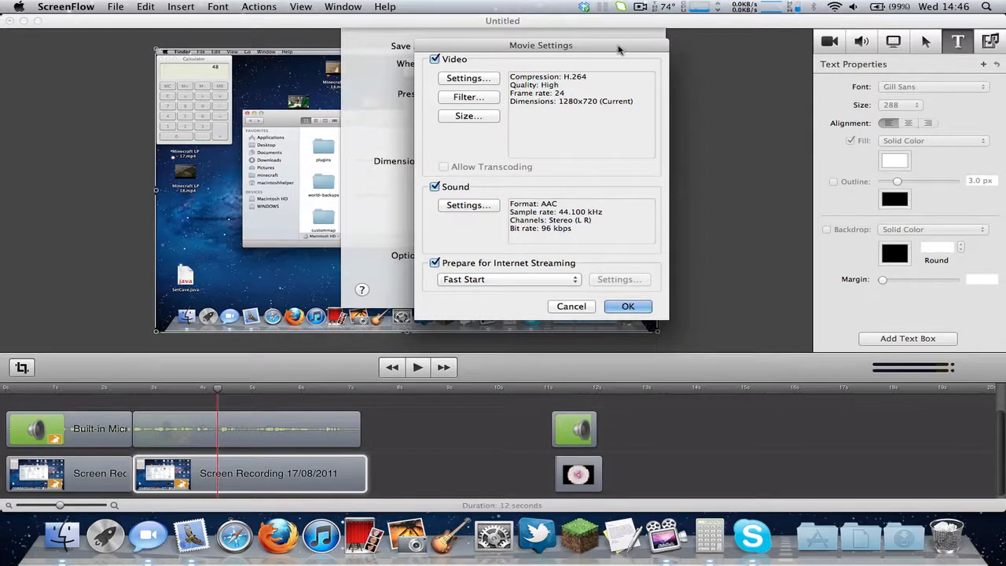
left_click_drag(618, 45, 581, 20)
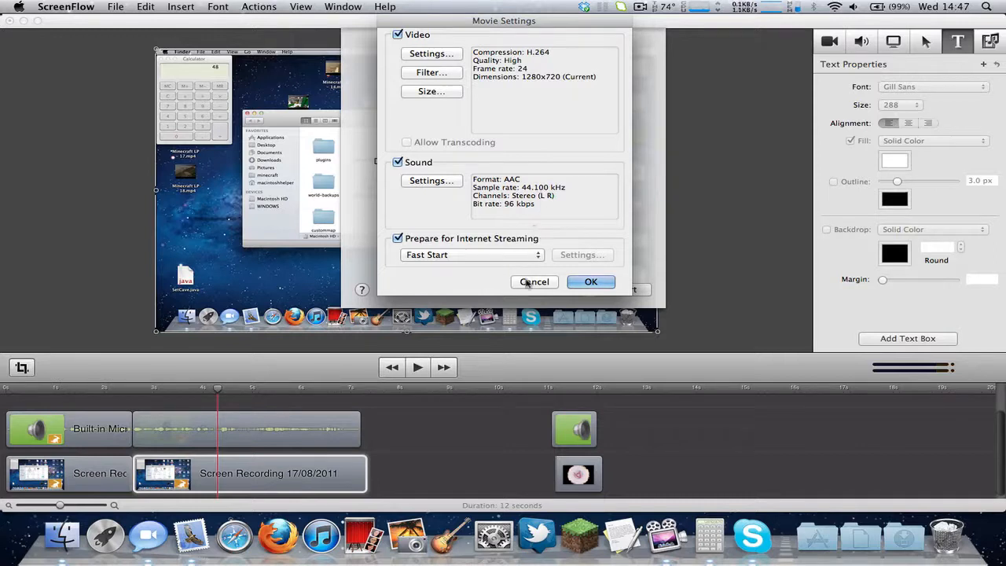
Keep Prepare for Internet Streaming on with Fast Start, and confirm Movie Settings with OK.
left_click(459, 257)
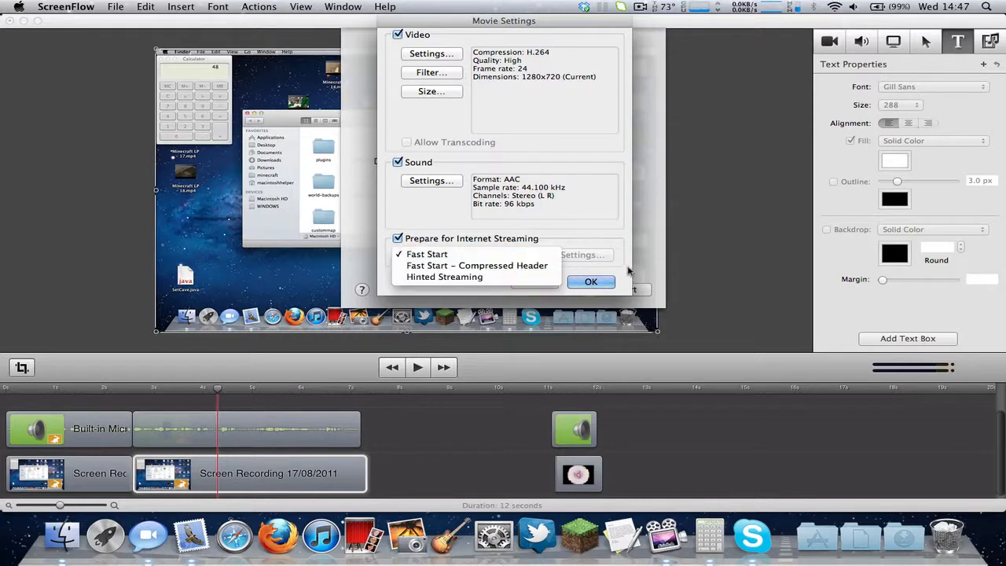
left_click(503, 254)
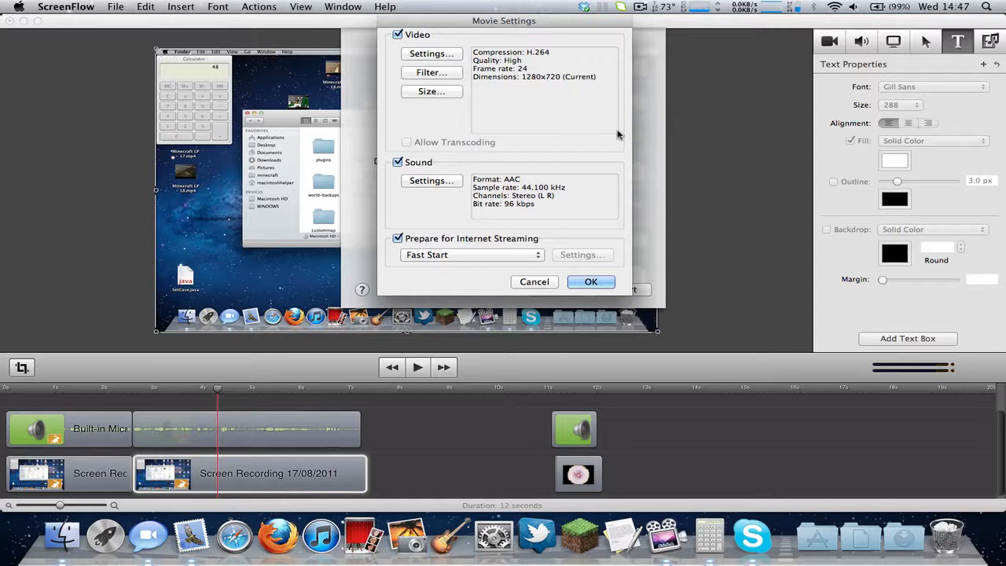
left_click(477, 243)
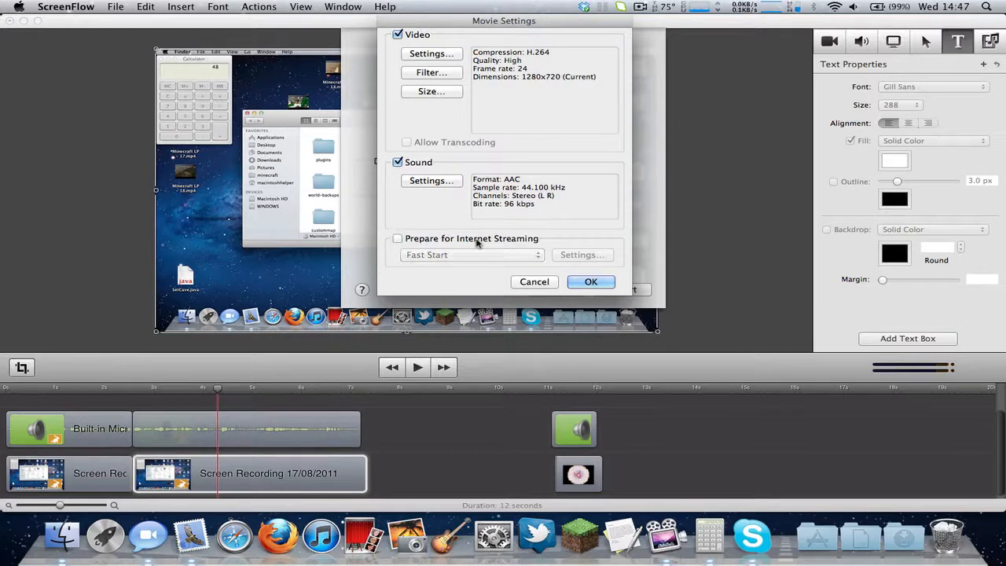
left_click(477, 243)
left_click(506, 256)
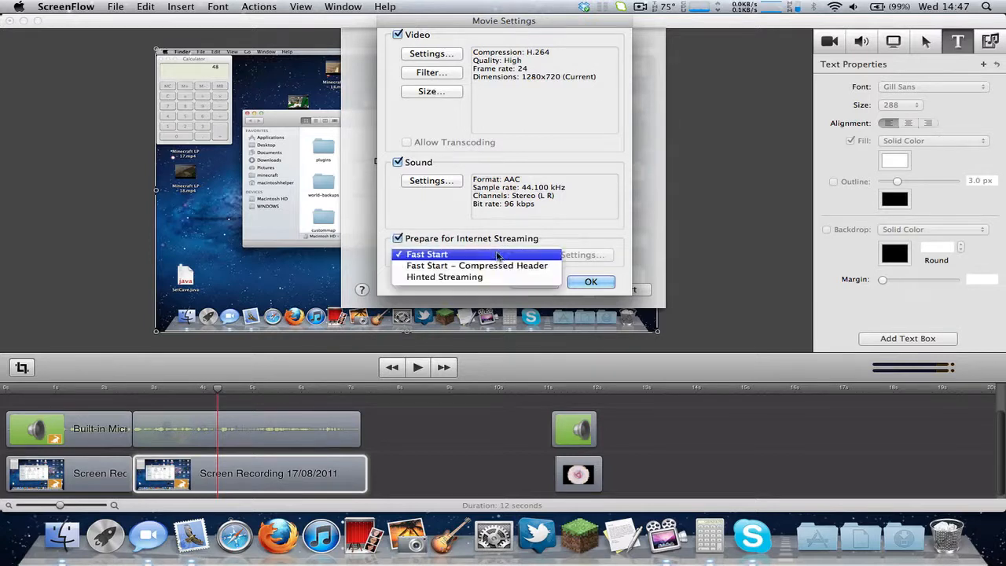
left_click(524, 299)
left_click(495, 259)
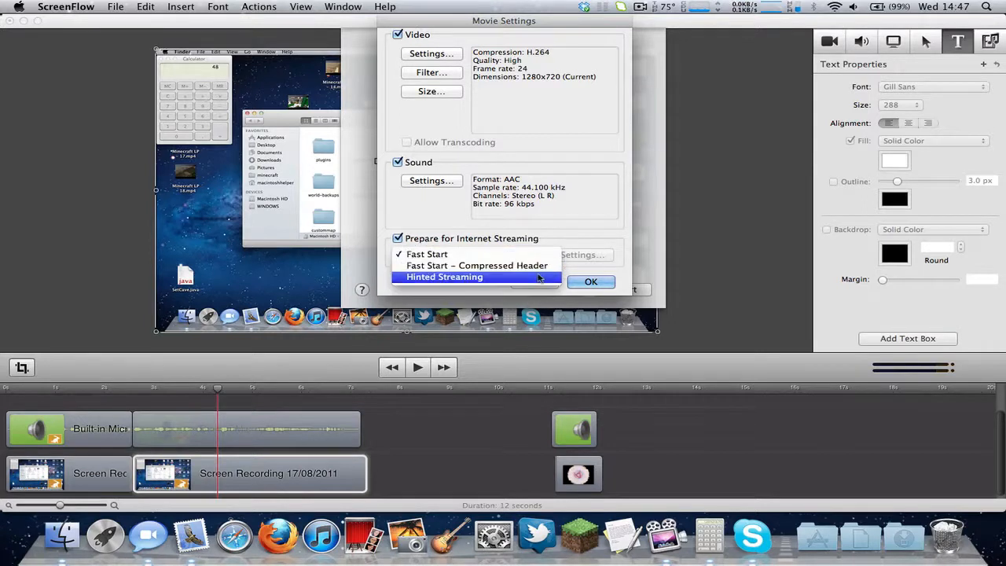
left_click(591, 304)
left_click(495, 261)
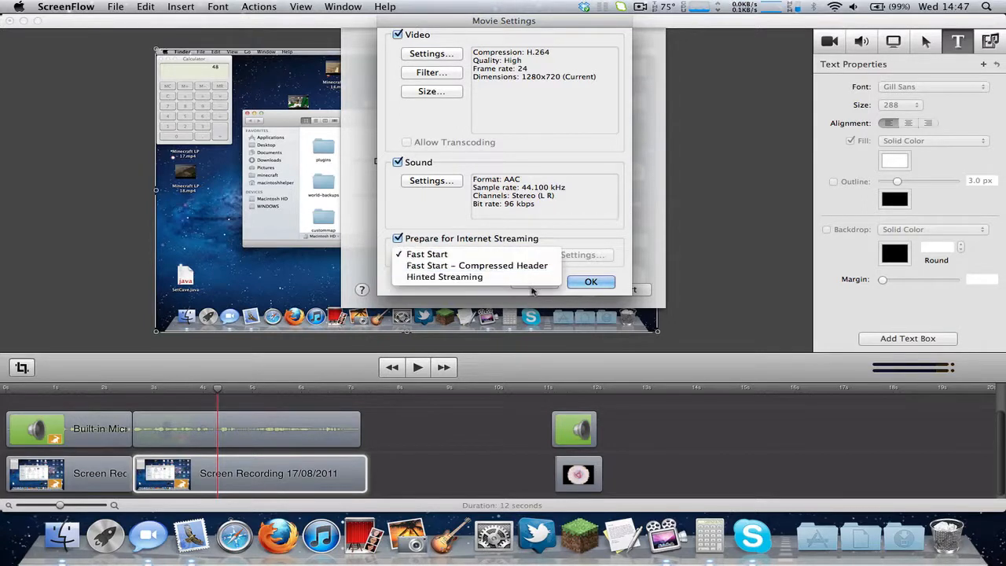
left_click(532, 291)
left_click(591, 281)
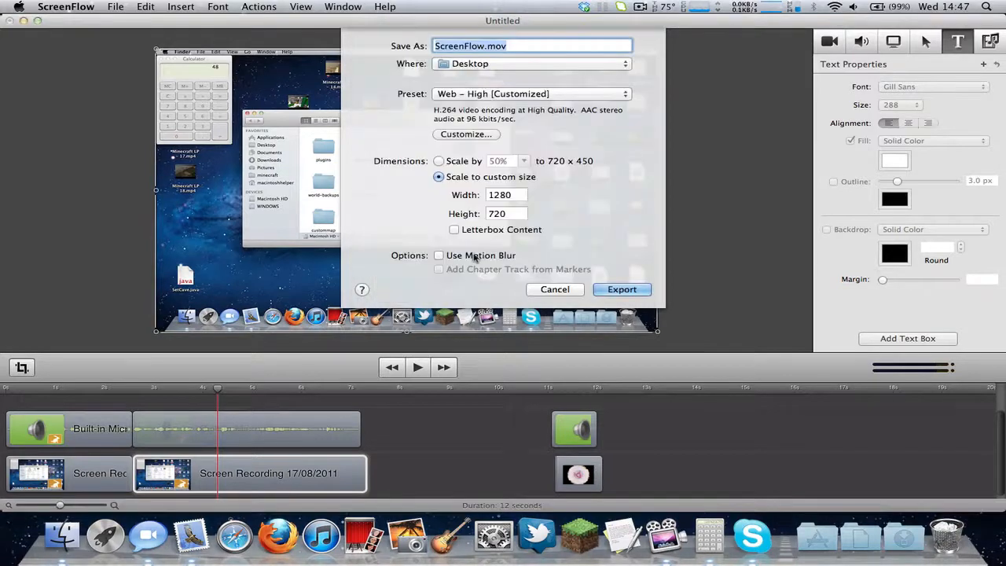
Check the 1280×720 export size and Web – High preset, then reopen Movie Settings and move it aside.
left_click(491, 194)
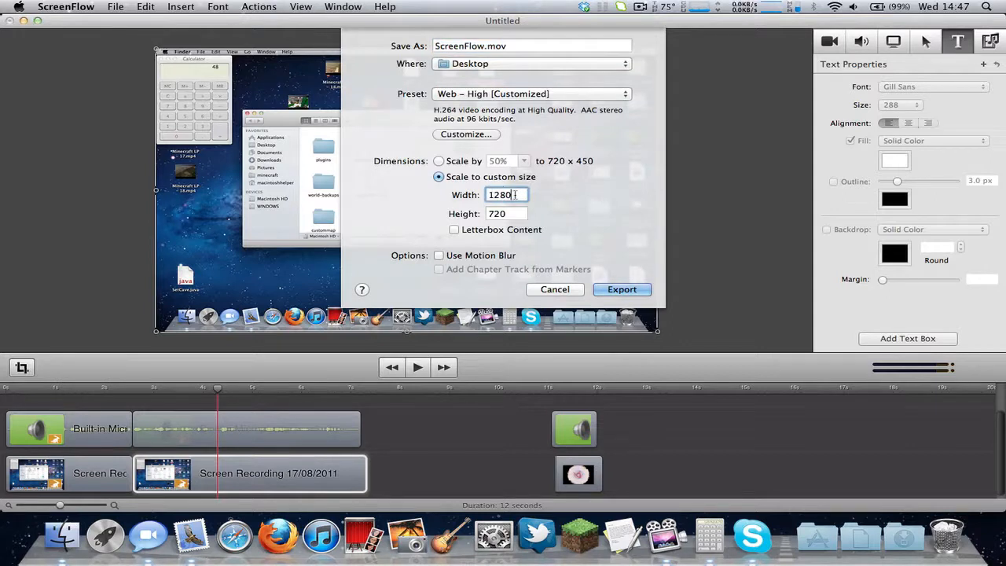
double_click(514, 195)
double_click(507, 214)
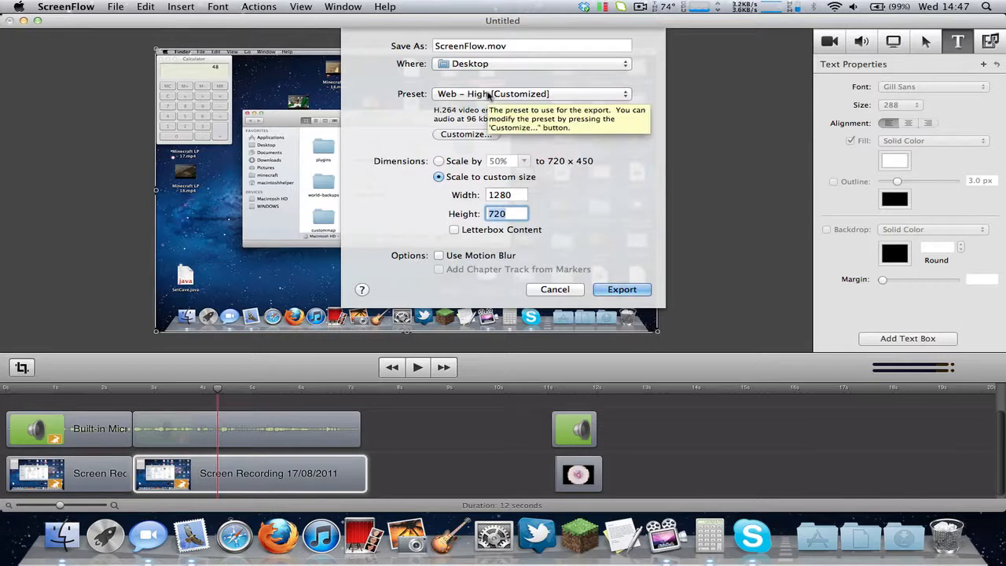
left_click(606, 95)
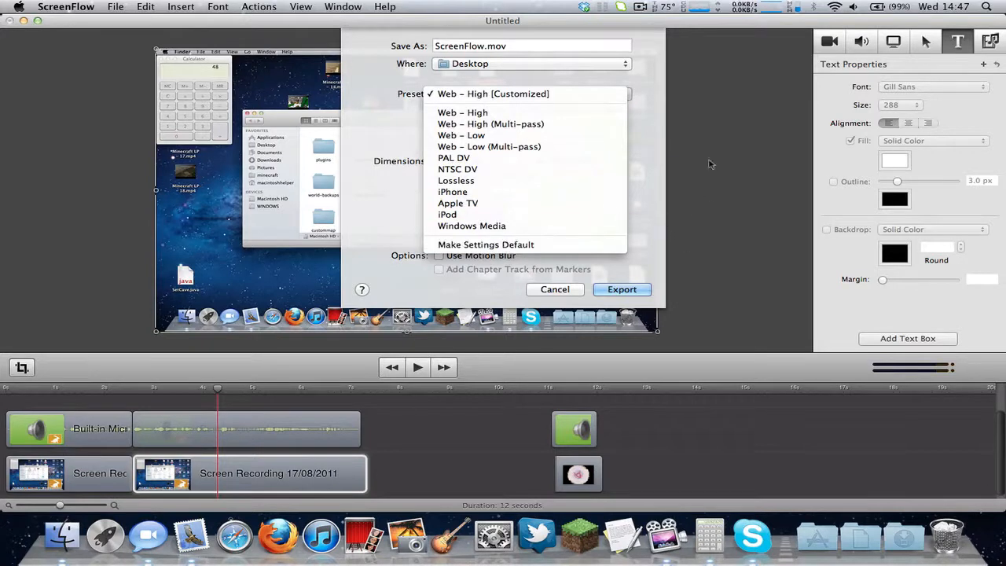
left_click(647, 101)
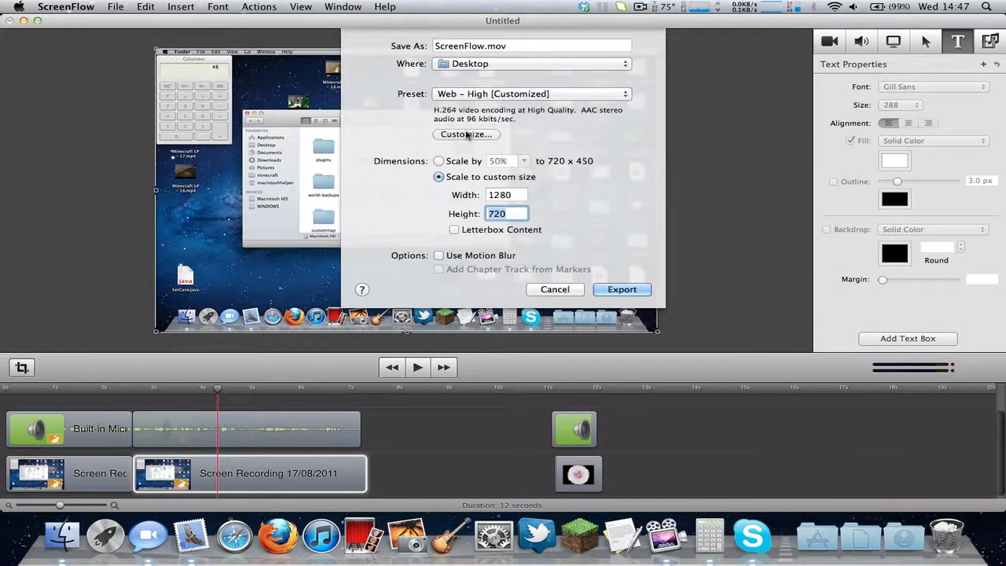
left_click(468, 135)
left_click_drag(470, 63, 505, 91)
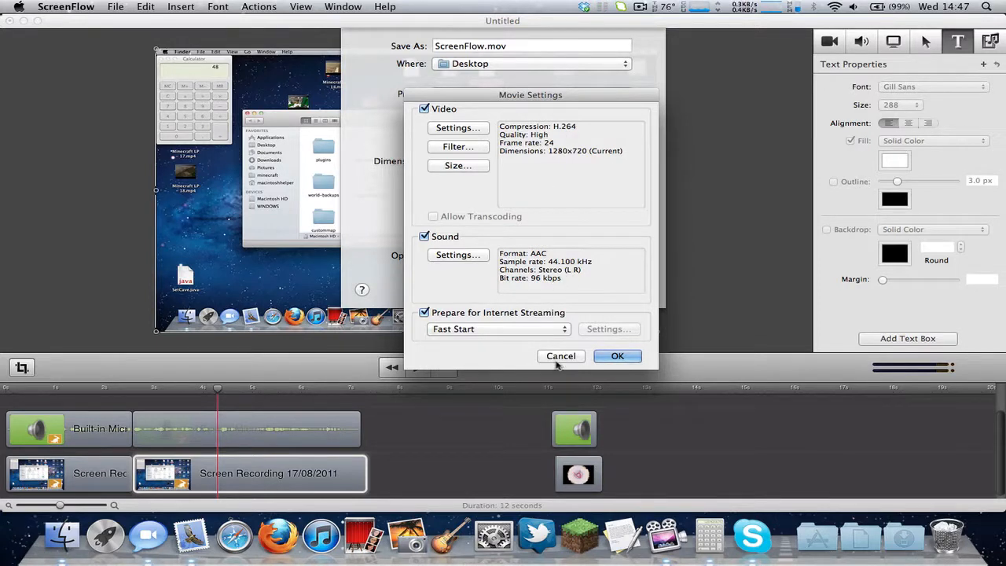
Review the video compression types, keeping H.264, and cancel the compression settings.
left_click(474, 130)
left_click(462, 70)
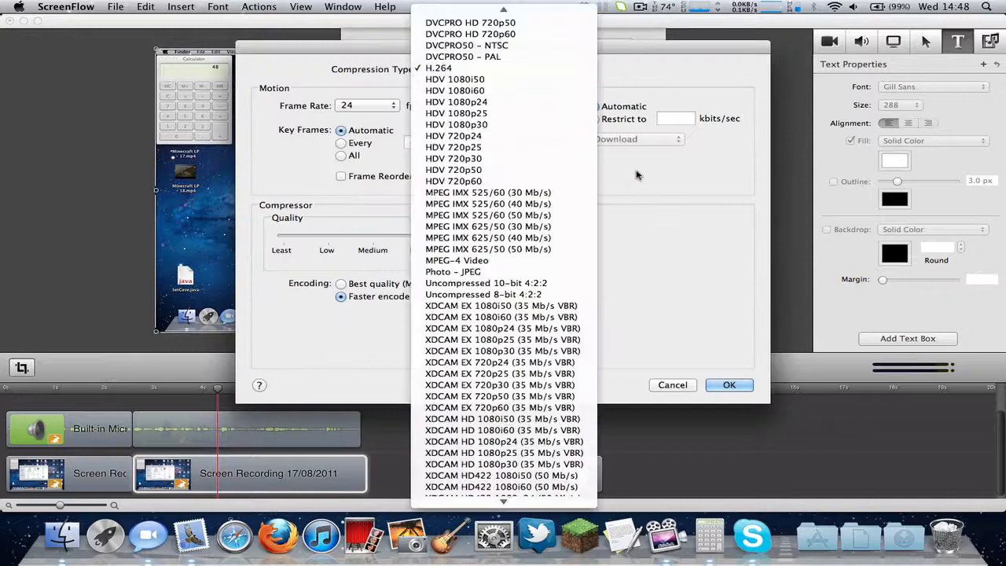
mouse_move(550, 503)
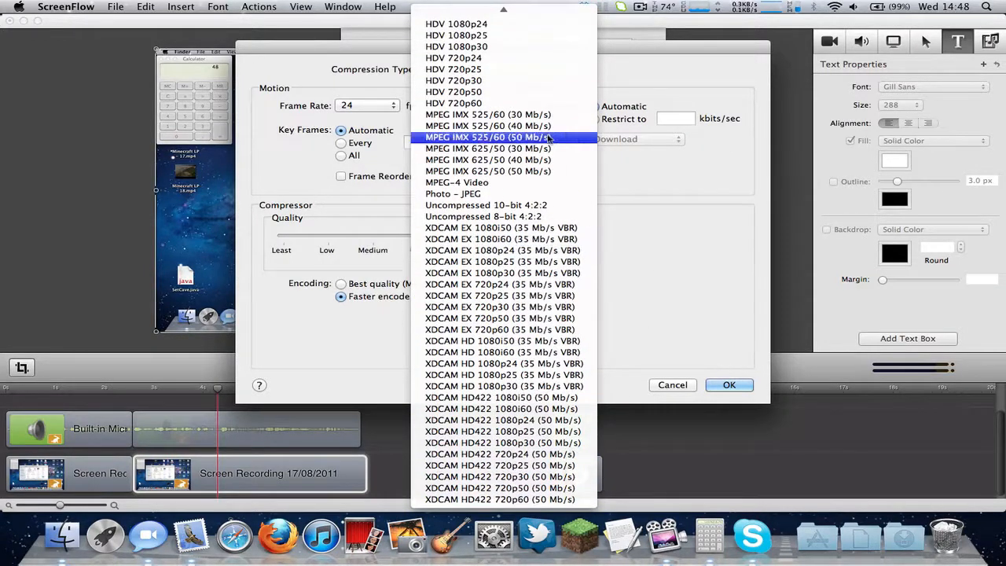
mouse_move(533, 6)
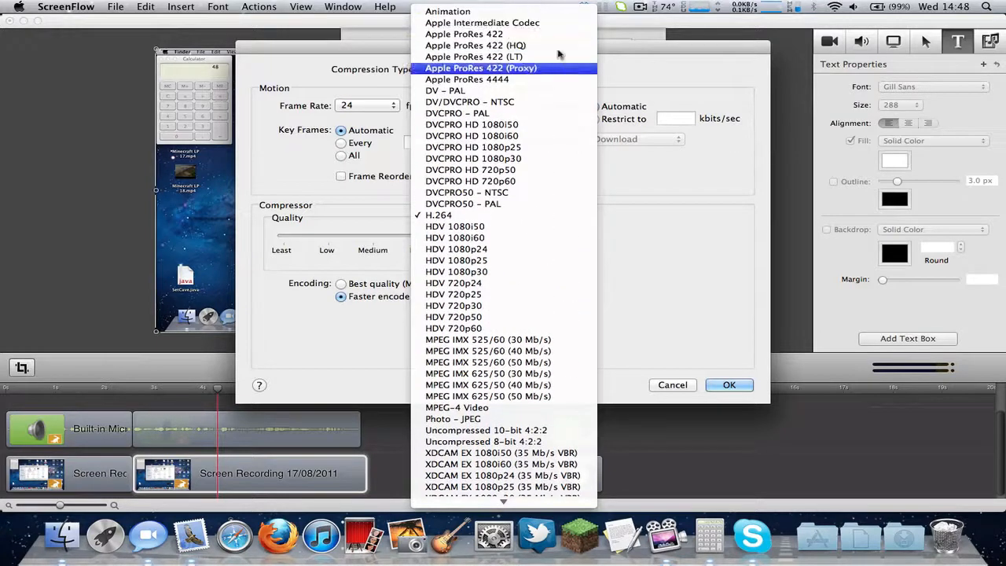
left_click(651, 324)
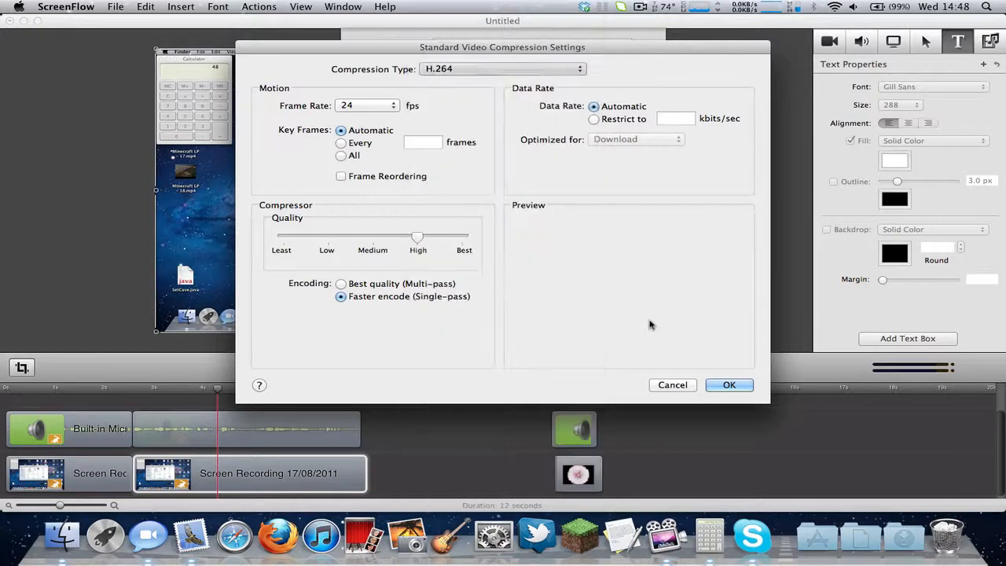
left_click(672, 385)
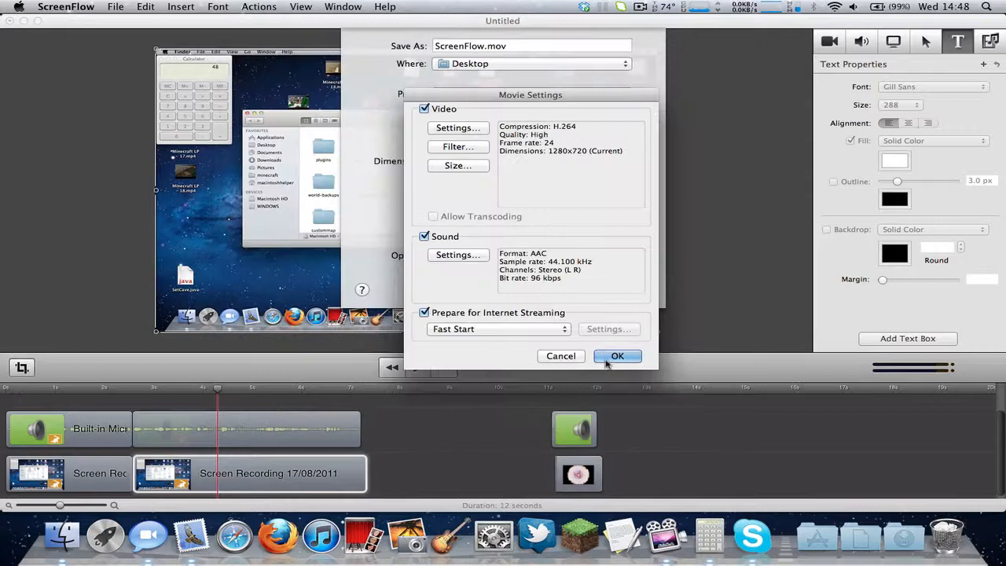
Check the sound settings stay AAC and Stereo (L R), then cancel Sound and Movie Settings.
left_click(475, 256)
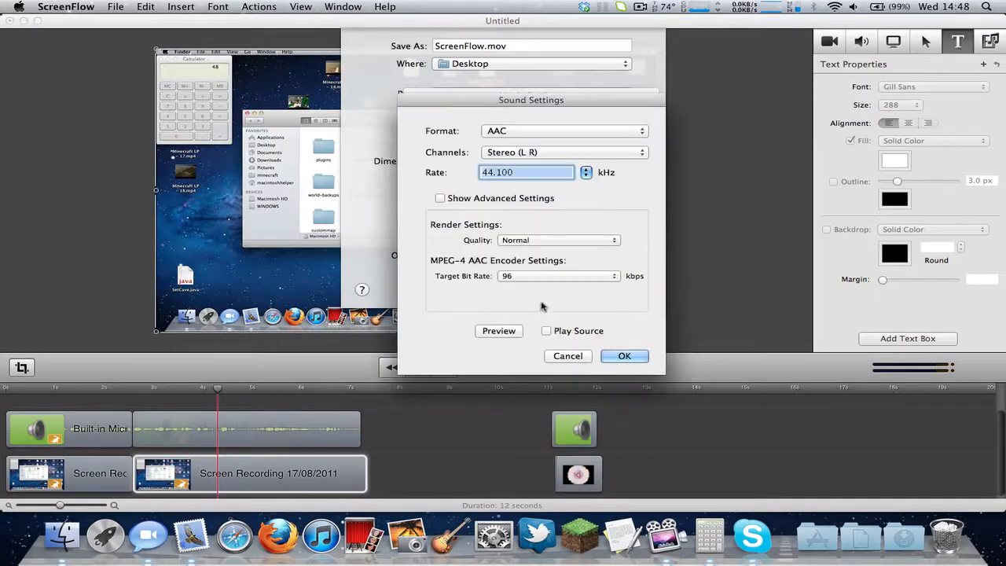
left_click(543, 130)
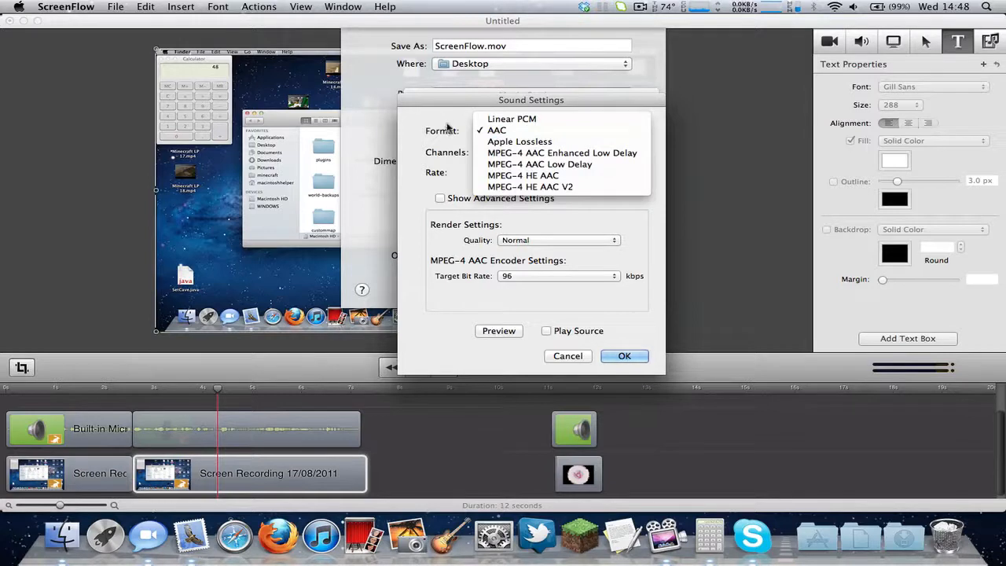
left_click(446, 129)
left_click(494, 152)
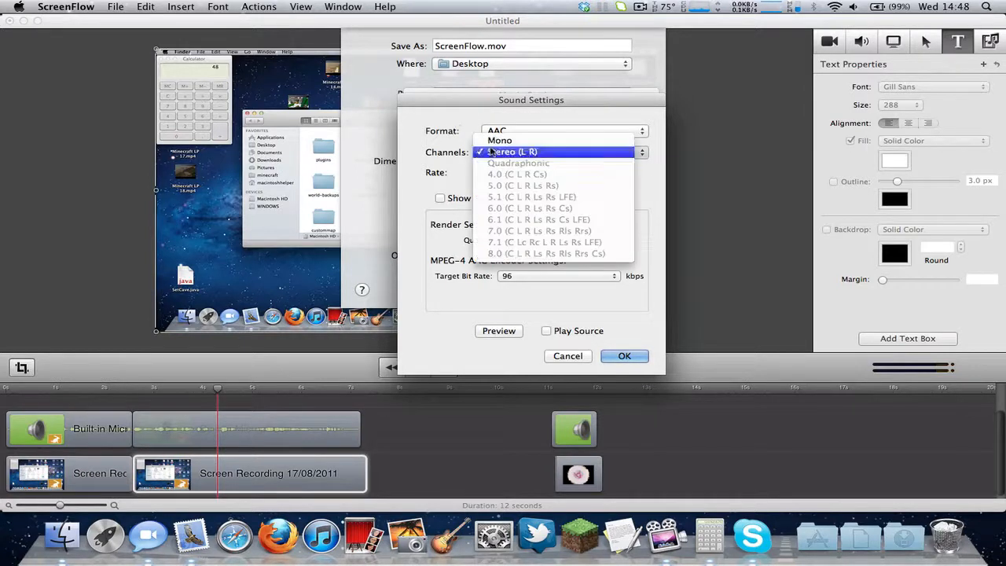
left_click(460, 153)
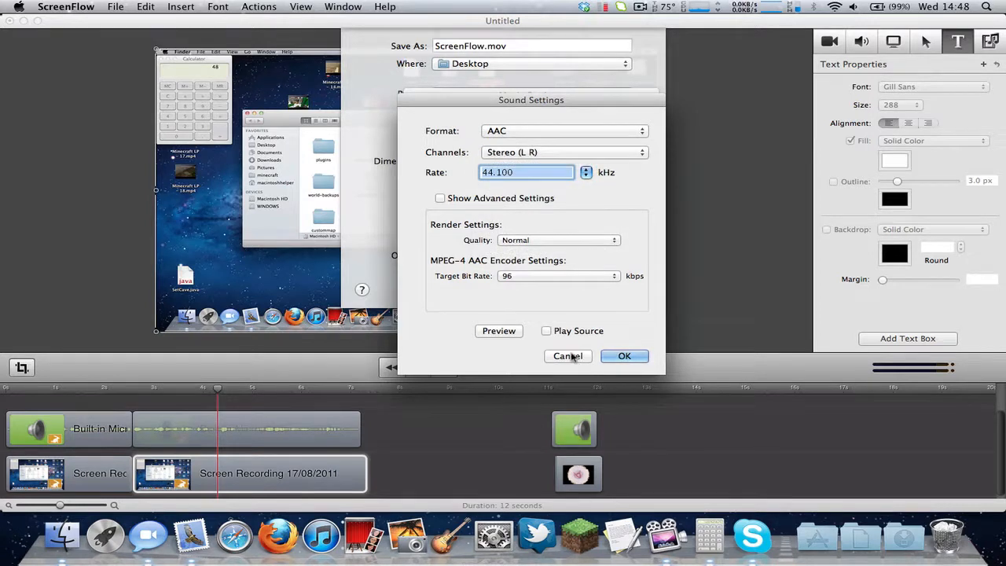
left_click(571, 356)
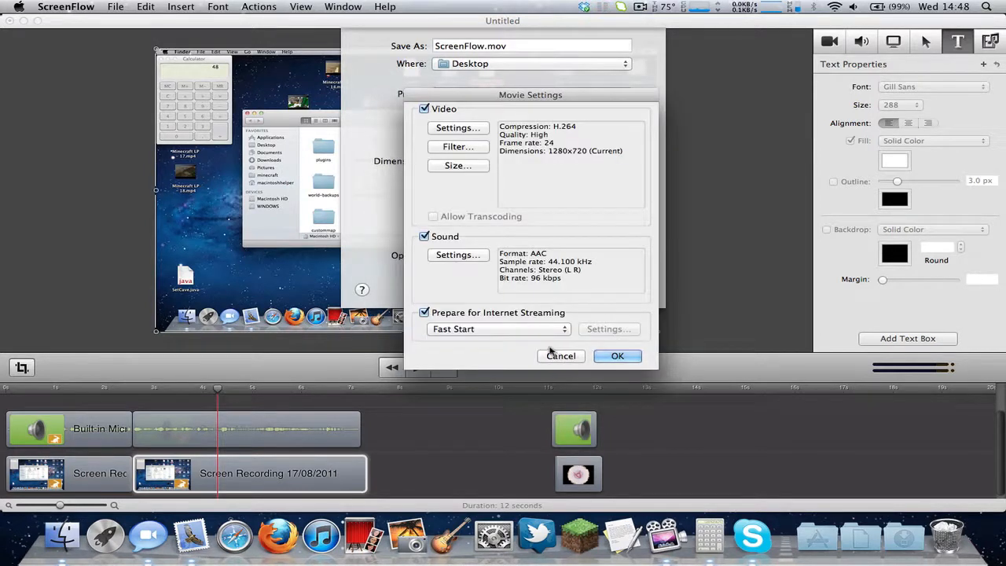
left_click(556, 356)
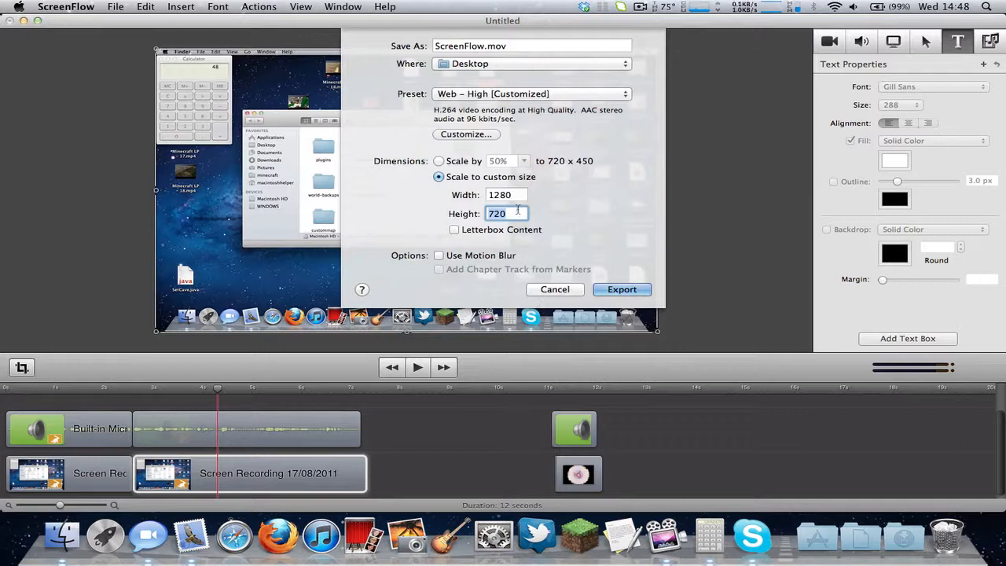
Cancel the export and glance at the View menu.
left_click(560, 290)
left_click(303, 7)
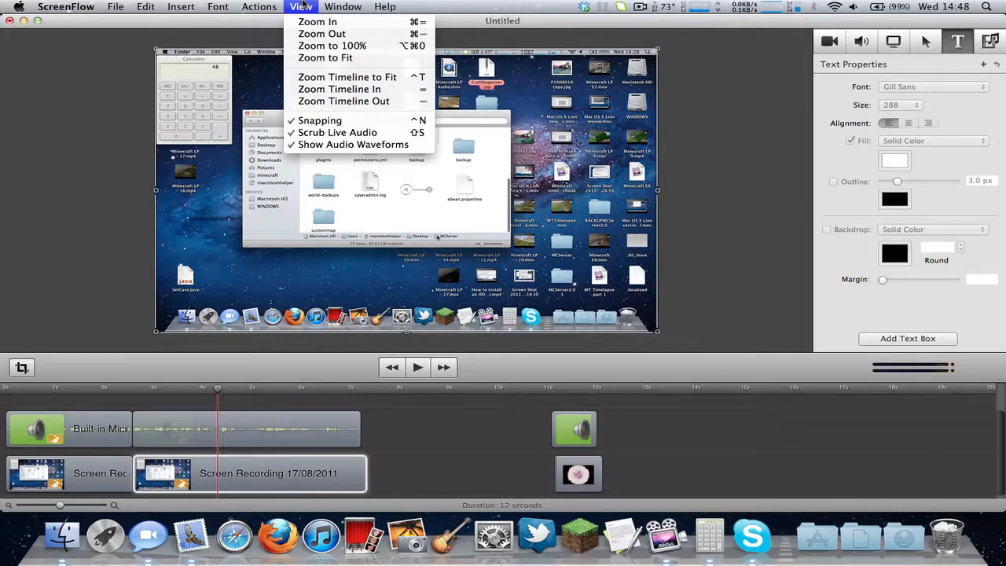
left_click(303, 6)
left_click(303, 6)
left_click(302, 6)
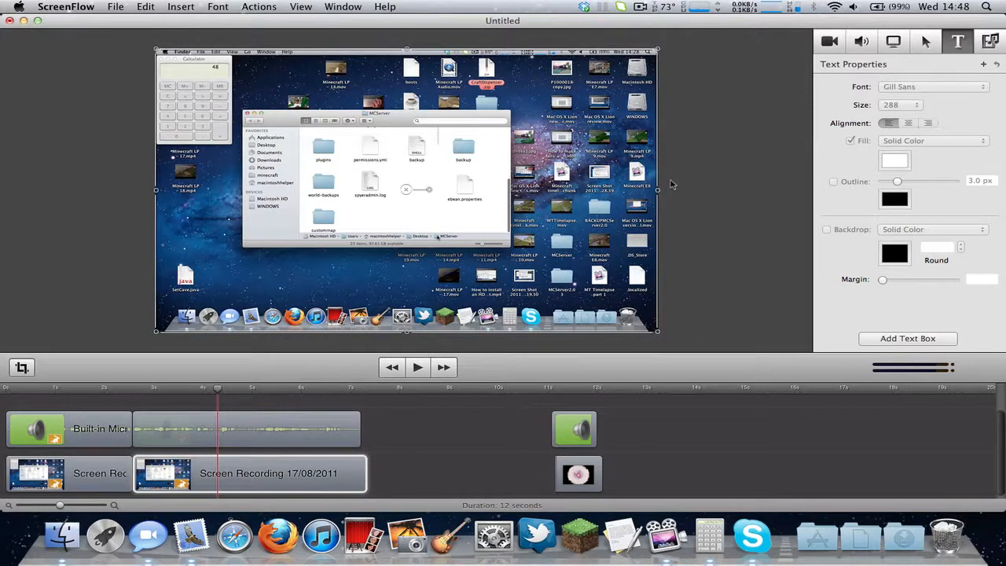
Marquee-select the screen recording on the canvas, then clear the selection.
left_click(697, 181)
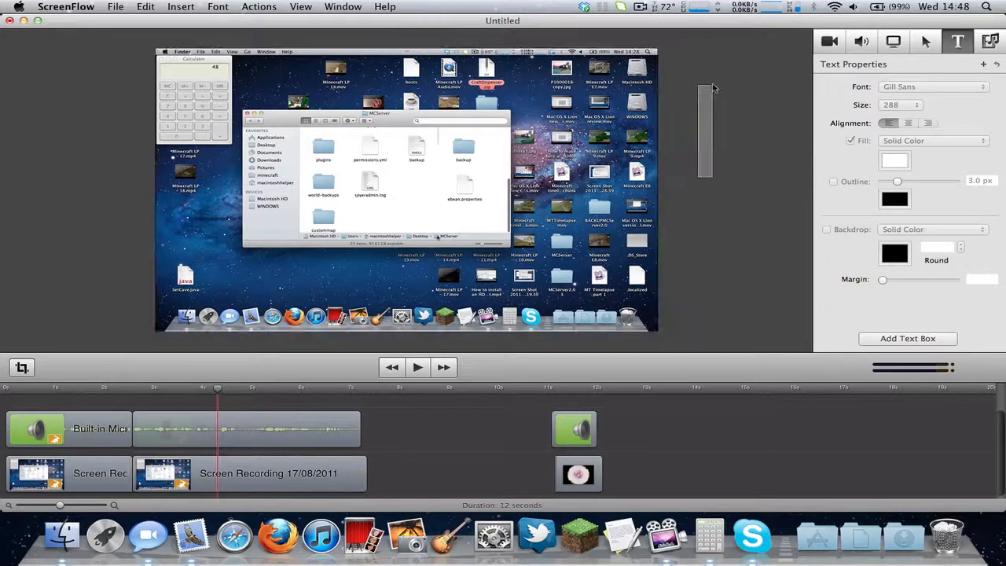
left_click_drag(689, 35, 134, 346)
left_click(123, 279)
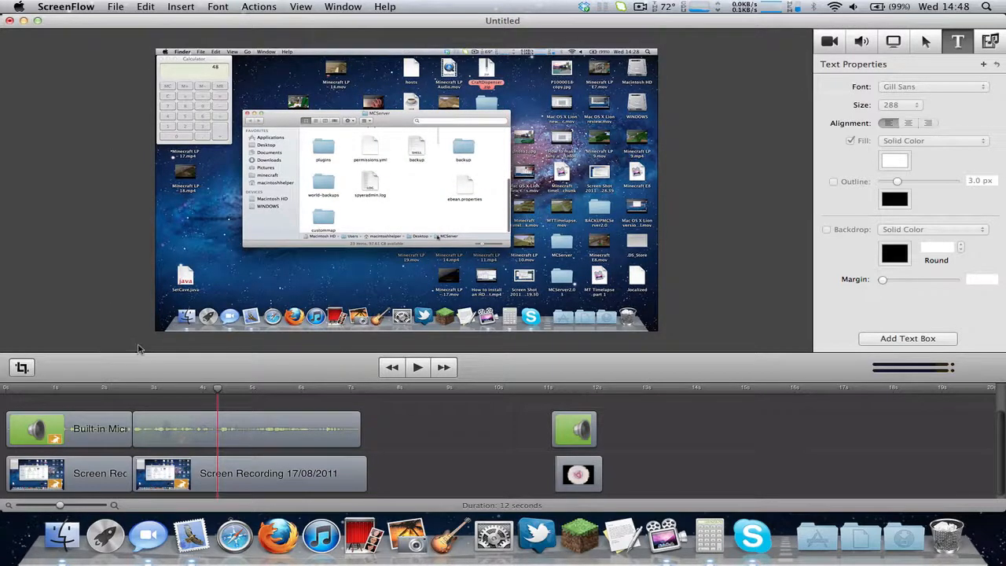
left_click_drag(138, 349, 674, 40)
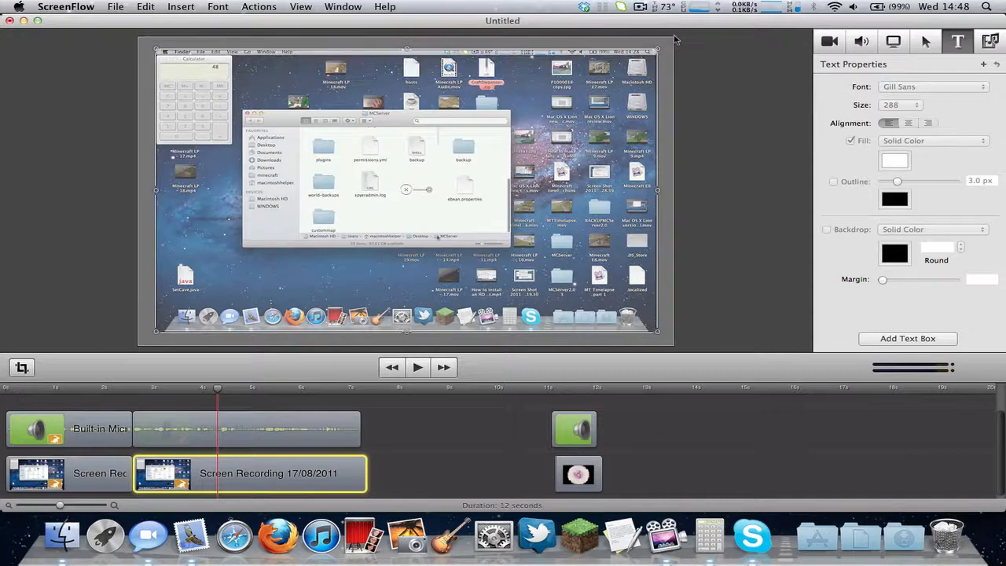
left_click(681, 56)
Check the menu-bar recording controls and close them without choosing anything.
left_click(638, 7)
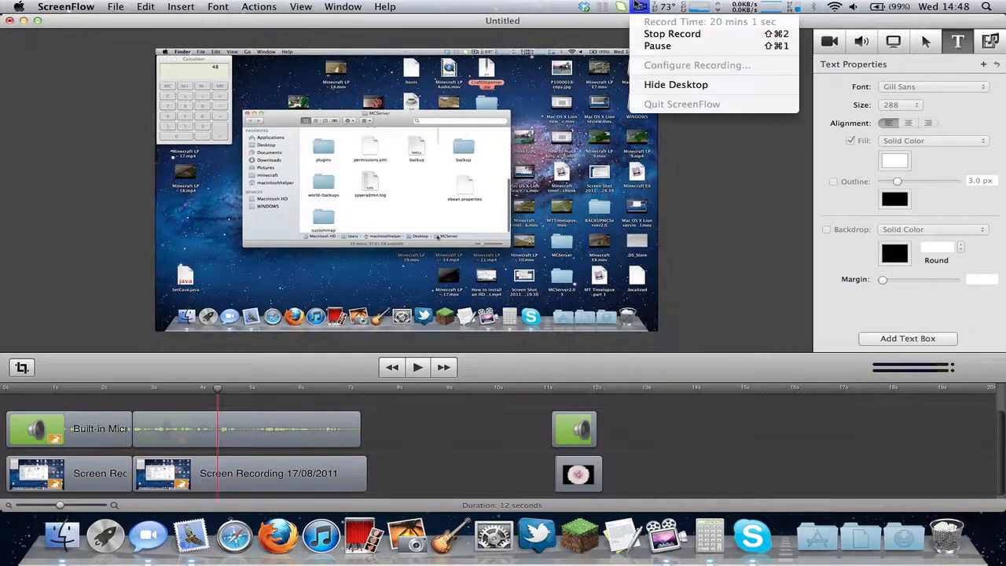
left_click(732, 131)
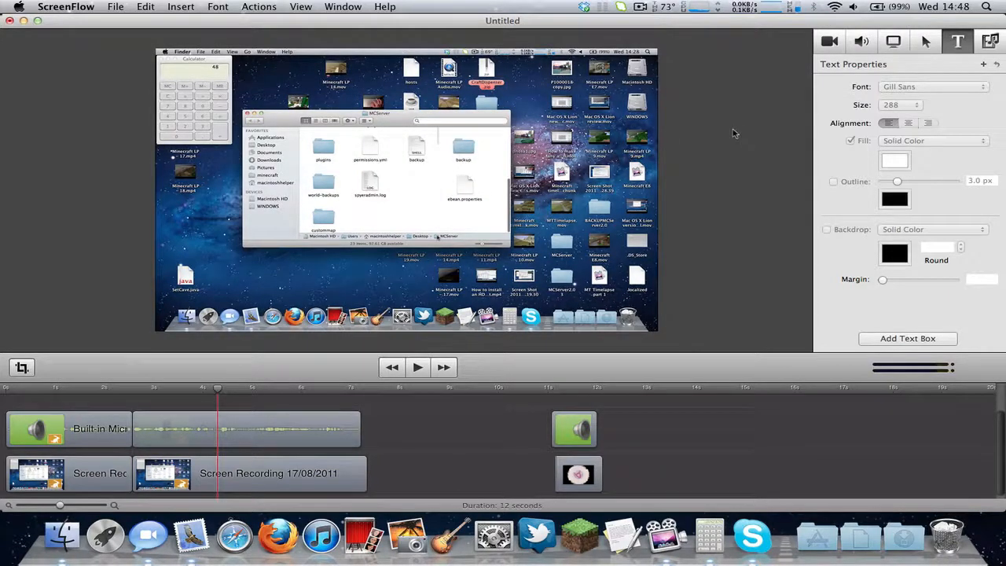
left_click(642, 6)
left_click(642, 5)
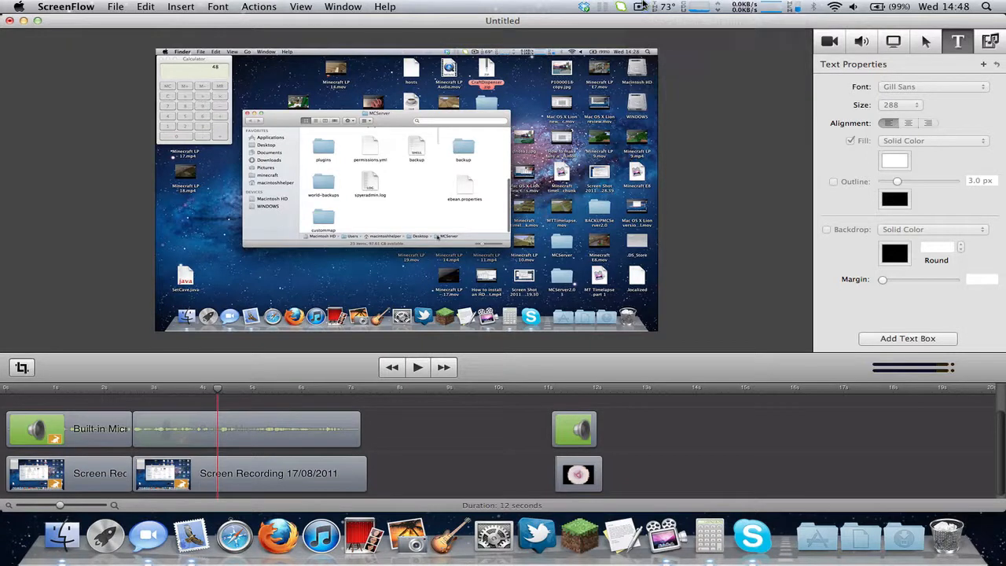